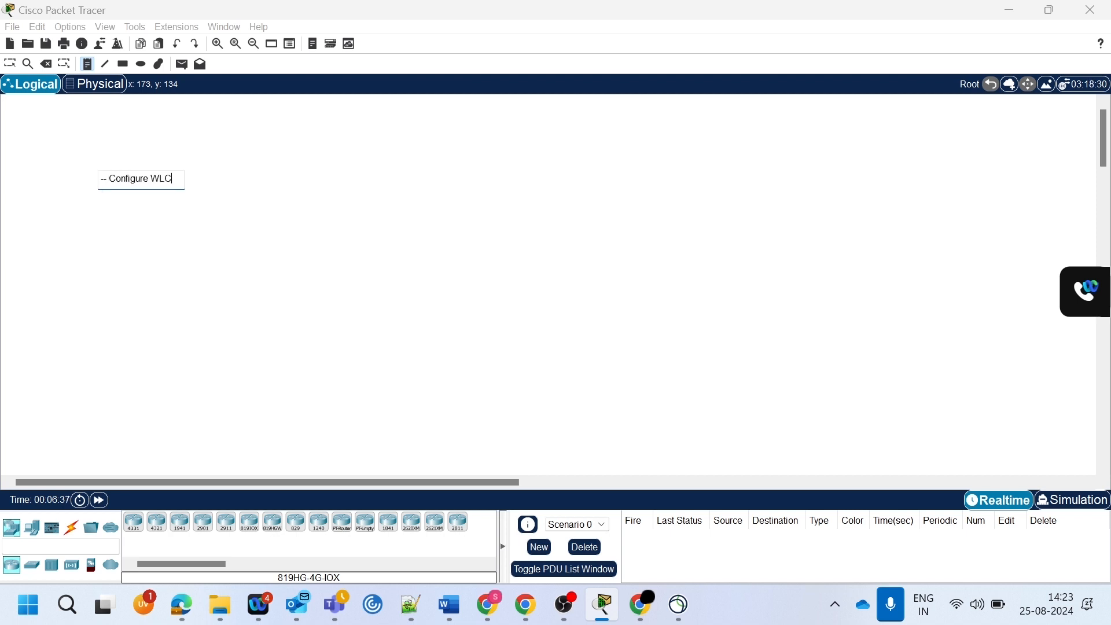
- Complete the workspace note by adding the lines "-- Associate AP", "-- Create Ap groups" and "-- WLAN" below "-- Configure WLC"
key("Return")
type("-- Associate Ap")
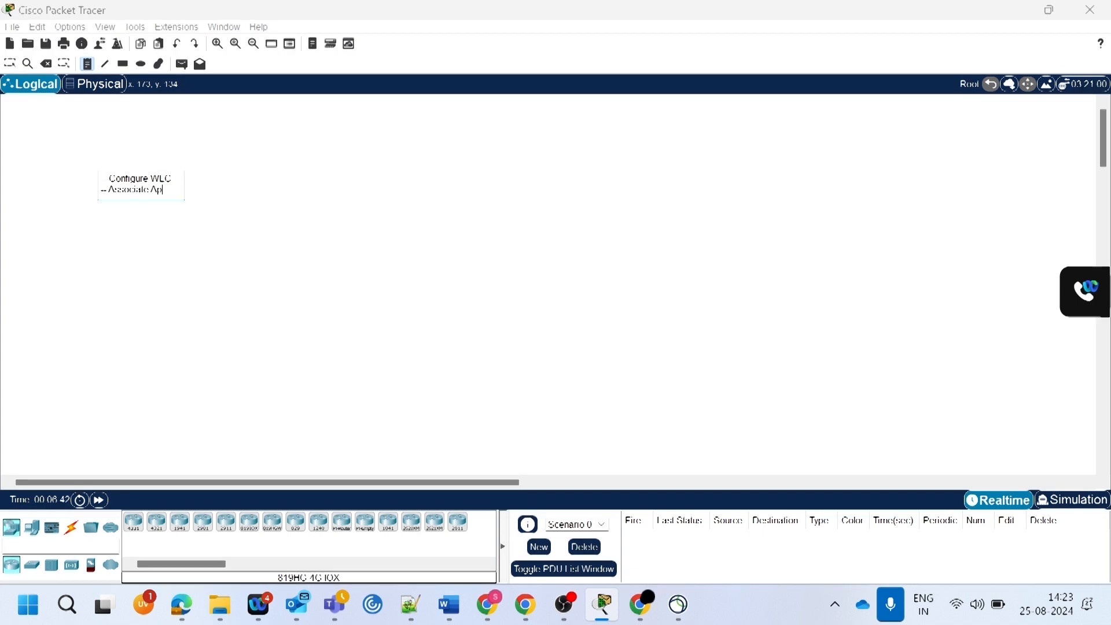
key("Return")
type("-- Create Ap groups")
key("Return")
type("-- WLAN")
key("Escape")
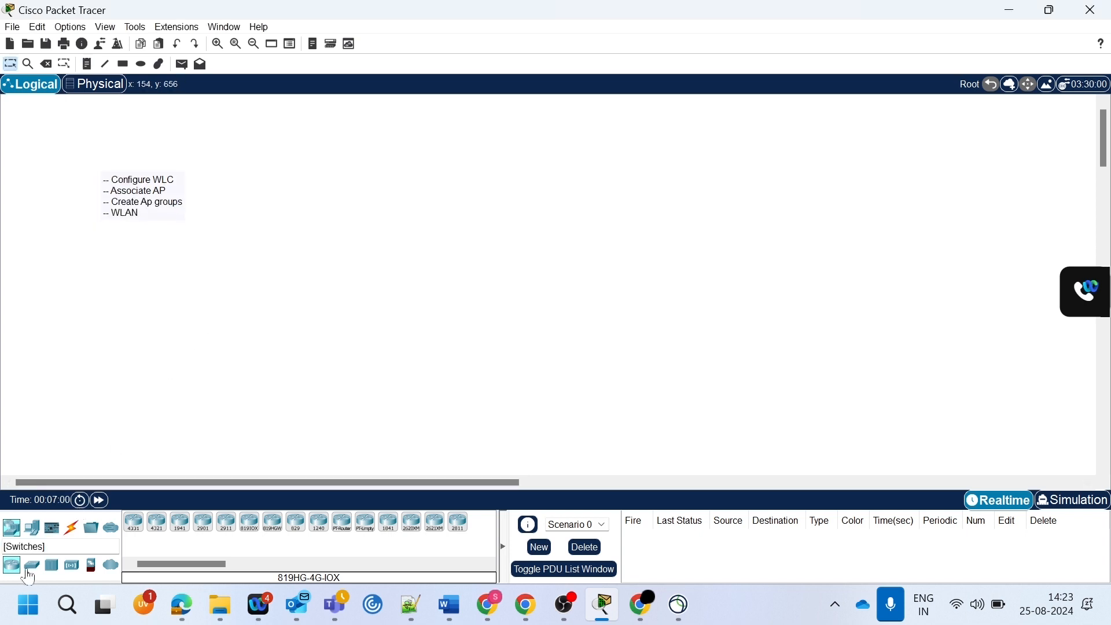
- Place a 2960 switch in the upper middle of the workspace and a WLC-2504 wireless LAN controller to its left
left_click(30, 566)
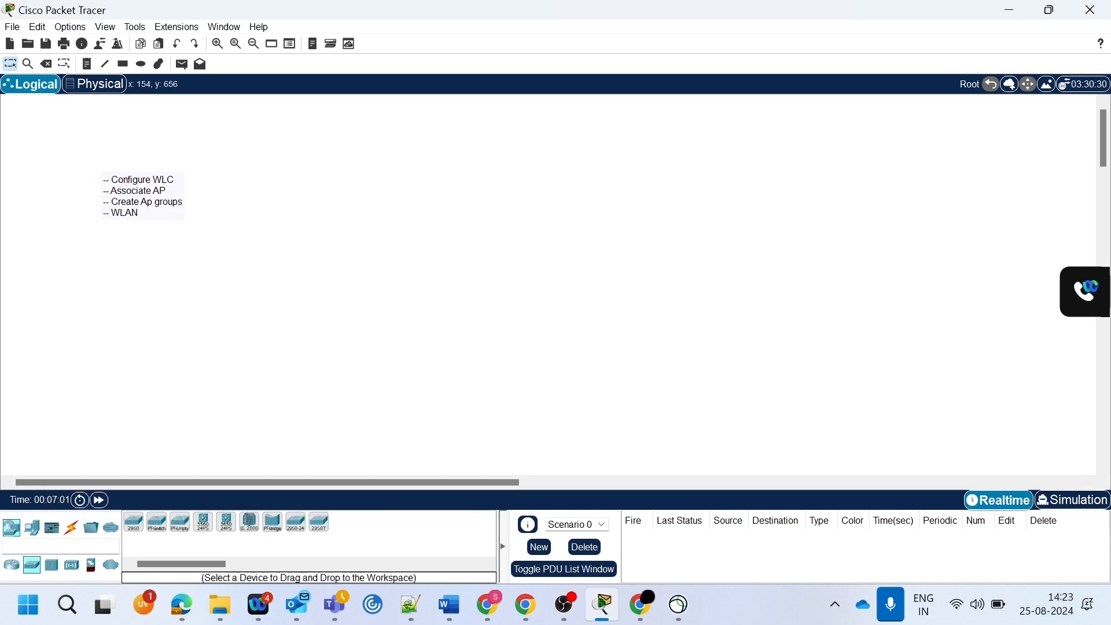
left_click(135, 525)
left_click(501, 213)
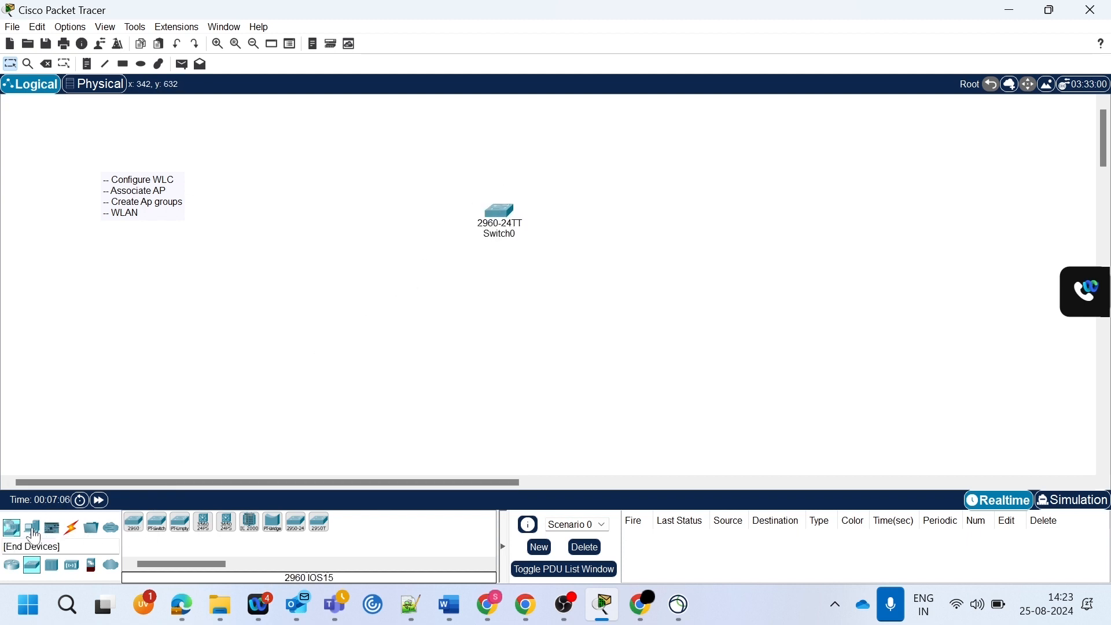
left_click(32, 528)
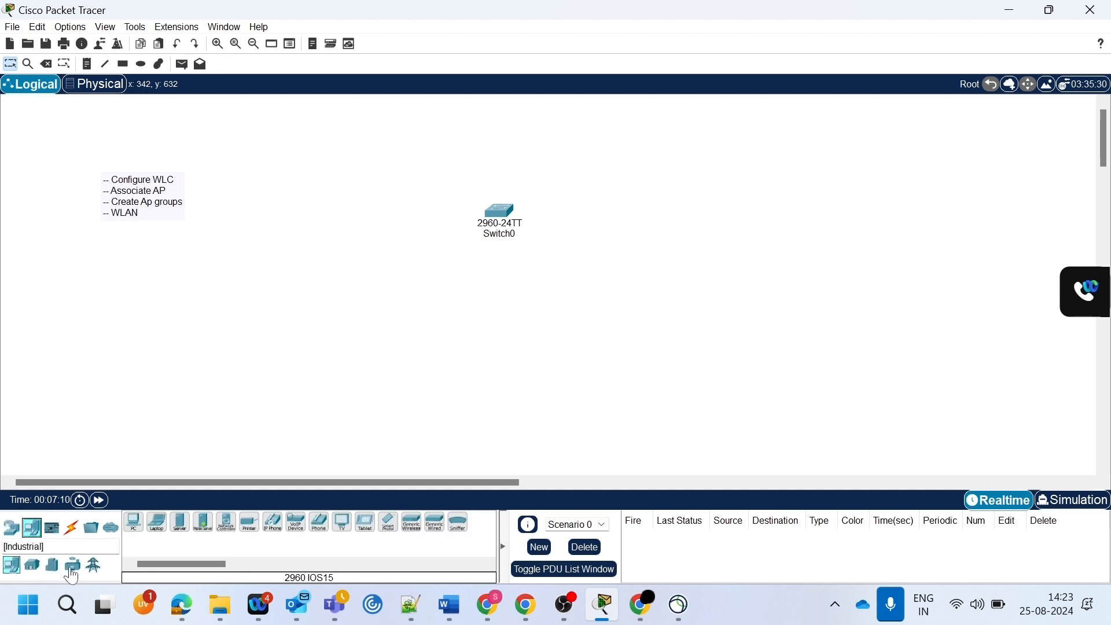
left_click(11, 528)
left_click(71, 565)
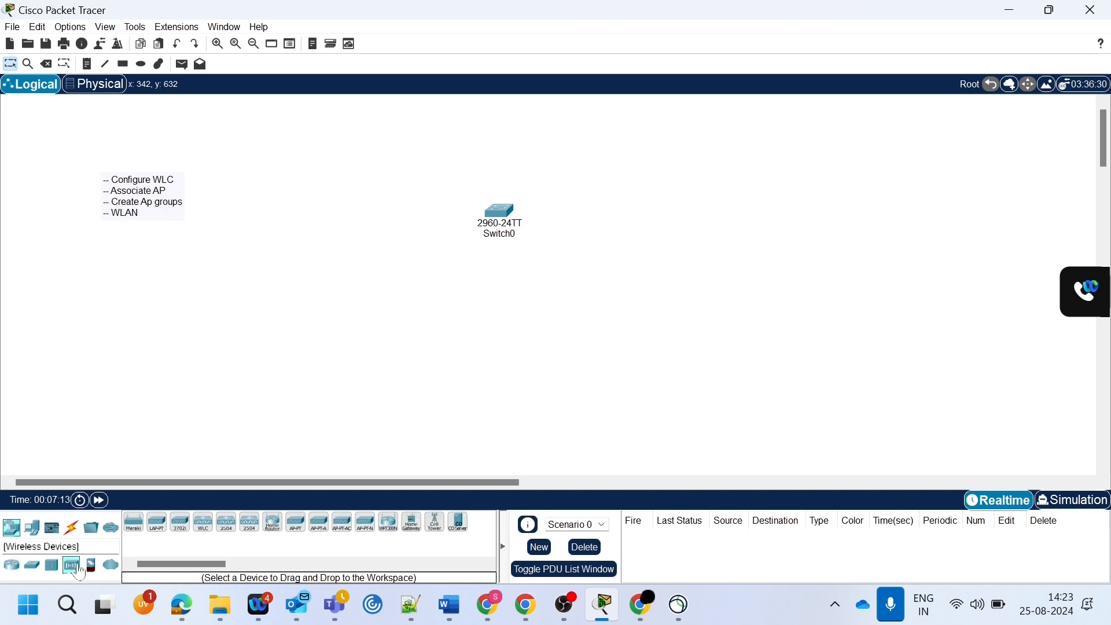
left_click(251, 524)
left_click(349, 240)
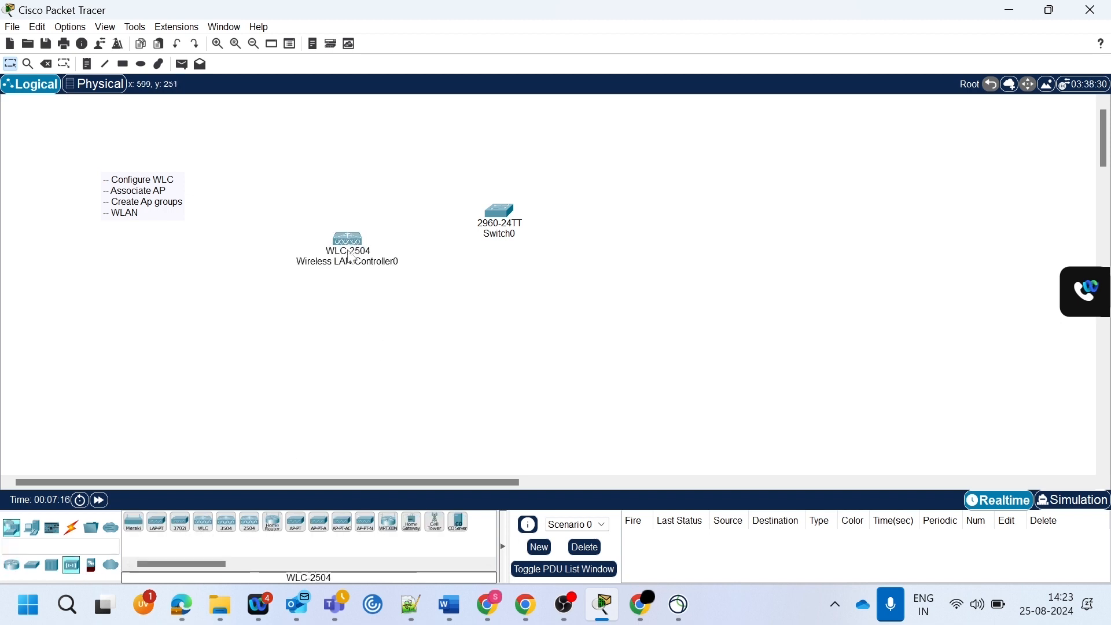
- Place two LAP-PT lightweight access points side by side below the switch
left_click(158, 524)
left_click(441, 356)
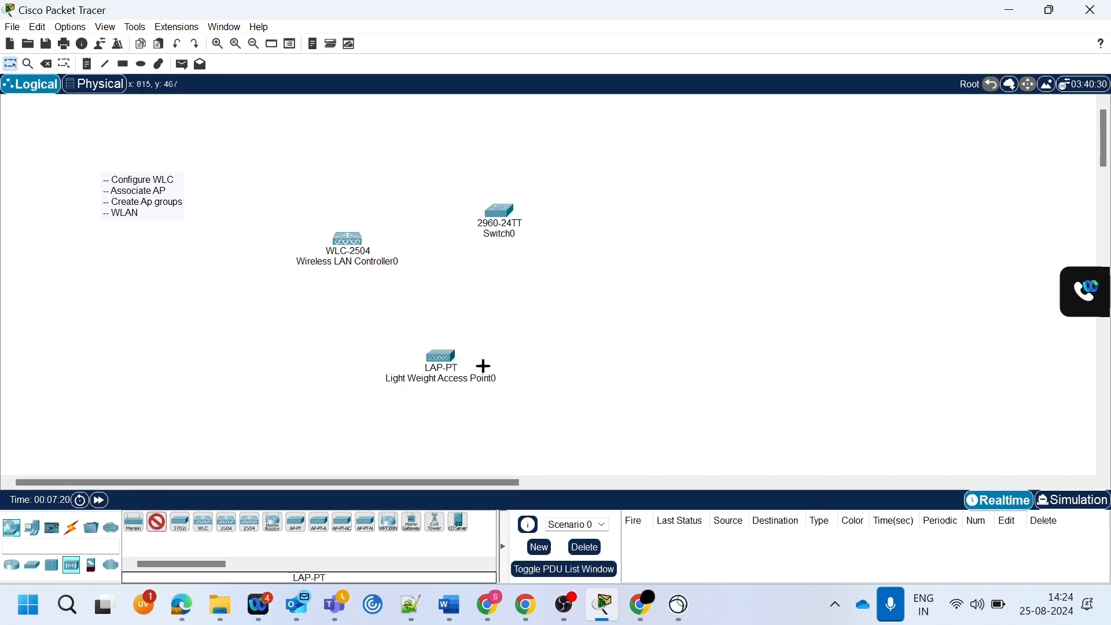
left_click(572, 352)
key("Escape")
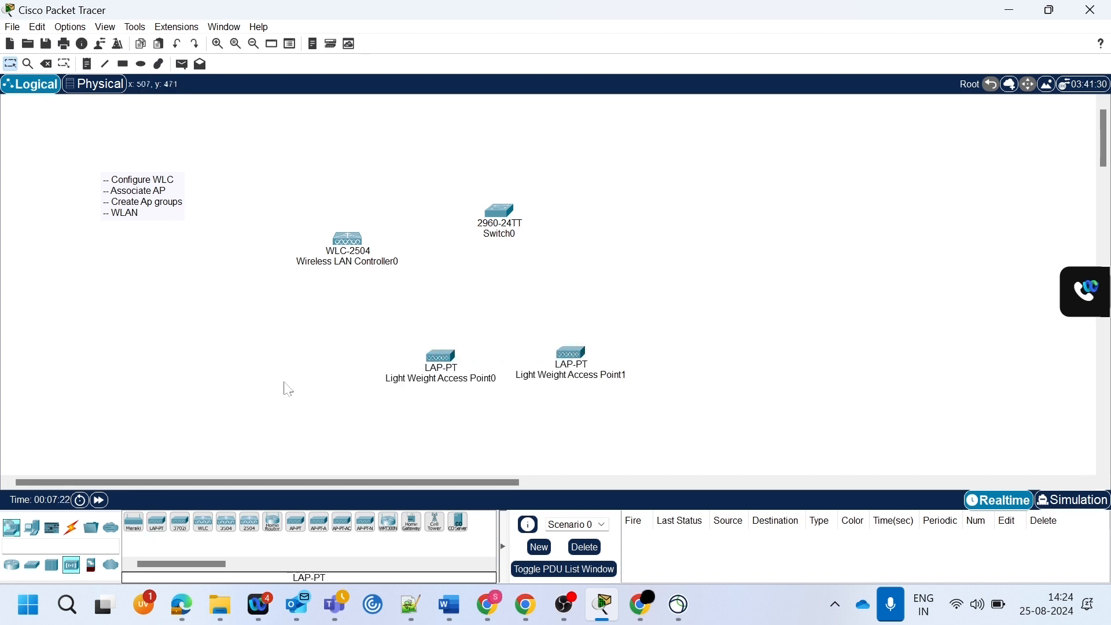
- Add a PC below the wireless LAN controller and a server to the right of the switch
left_click(32, 526)
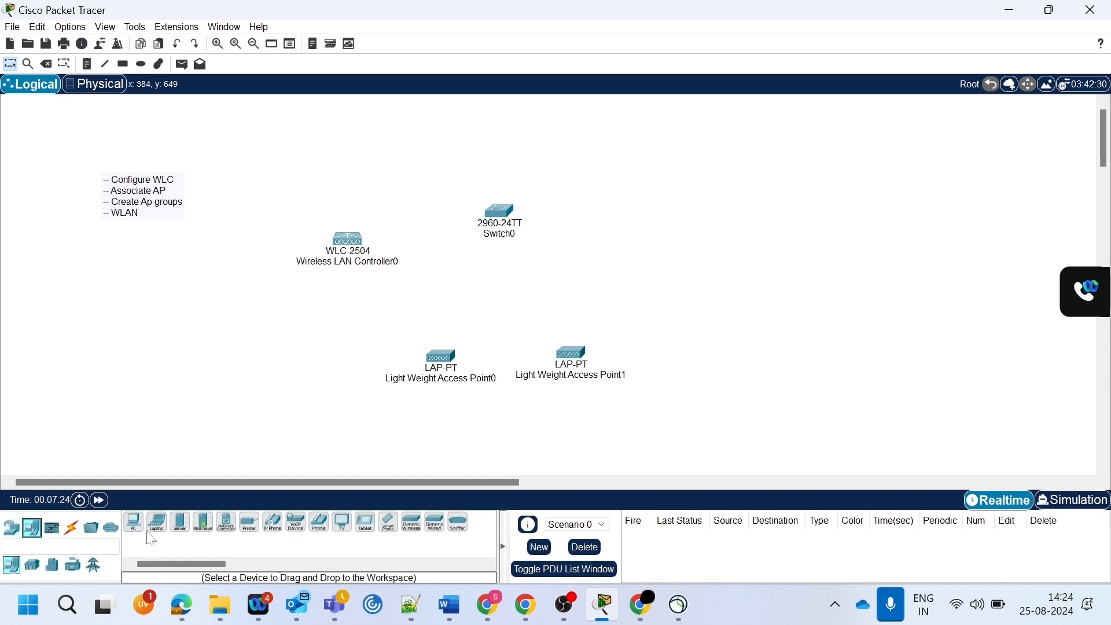
left_click(133, 522)
left_click(277, 318)
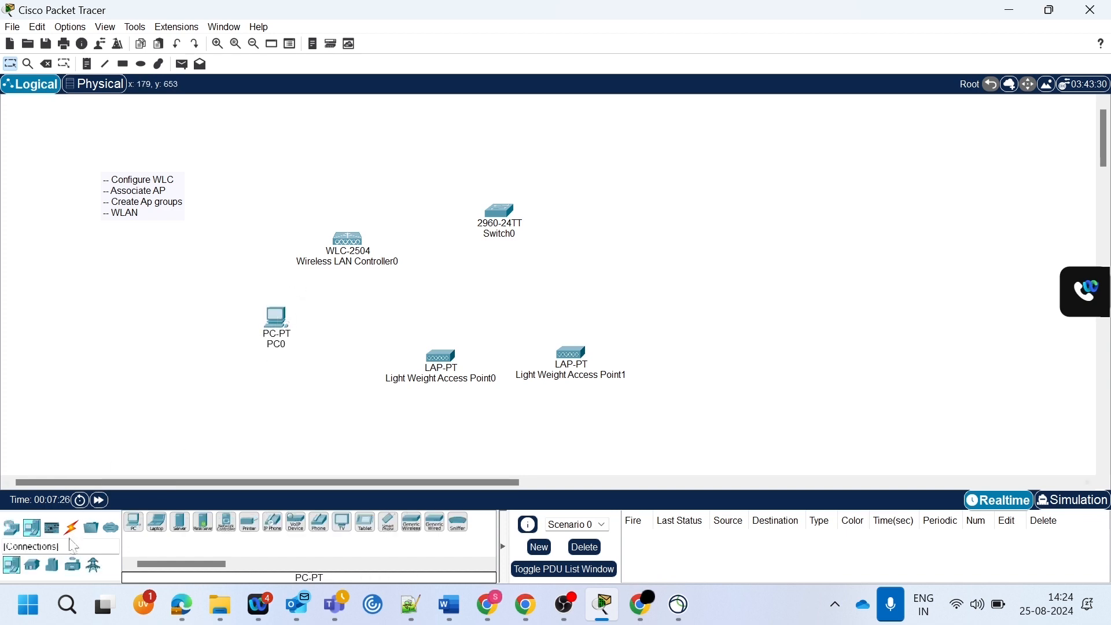
left_click(16, 539)
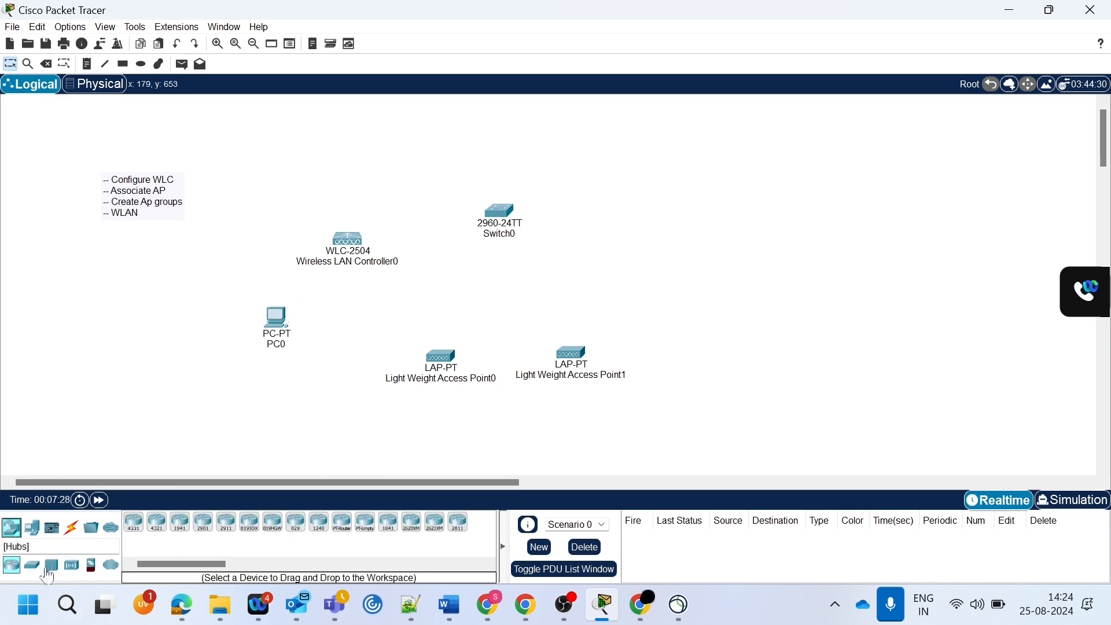
left_click(32, 527)
left_click(180, 522)
left_click(661, 201)
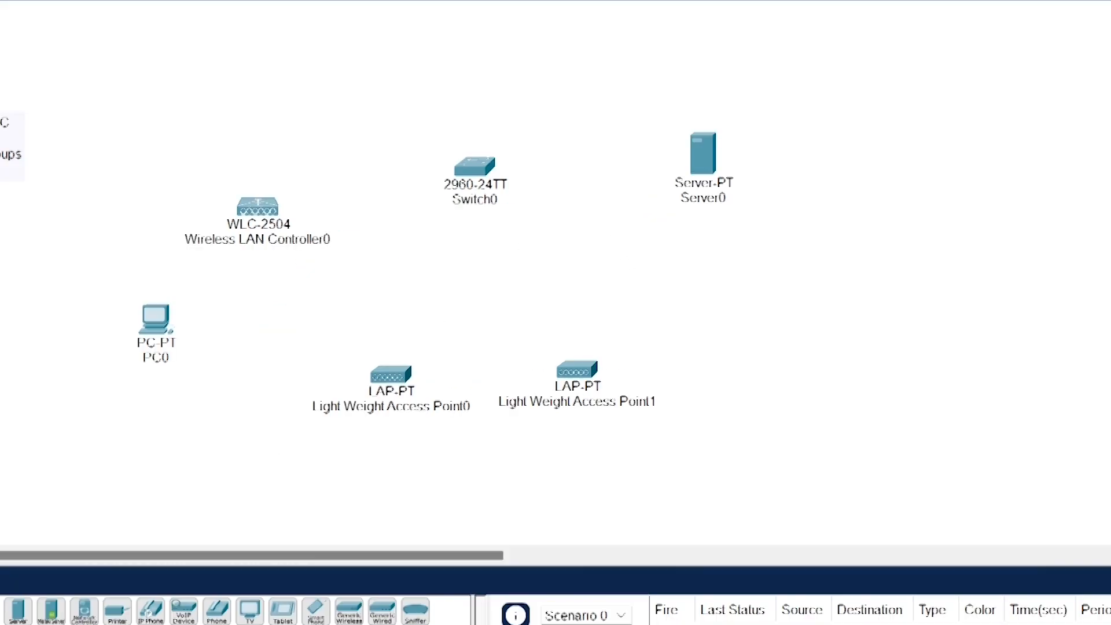
- Cable the wireless LAN controller's Gig1 port to the switch's Fa0/1 and the switch's Fa0/2 to the server
key("ctrl+alt+o")
left_click(5, 608)
left_click(257, 208)
left_click(479, 171)
left_click(480, 171)
left_click(701, 155)
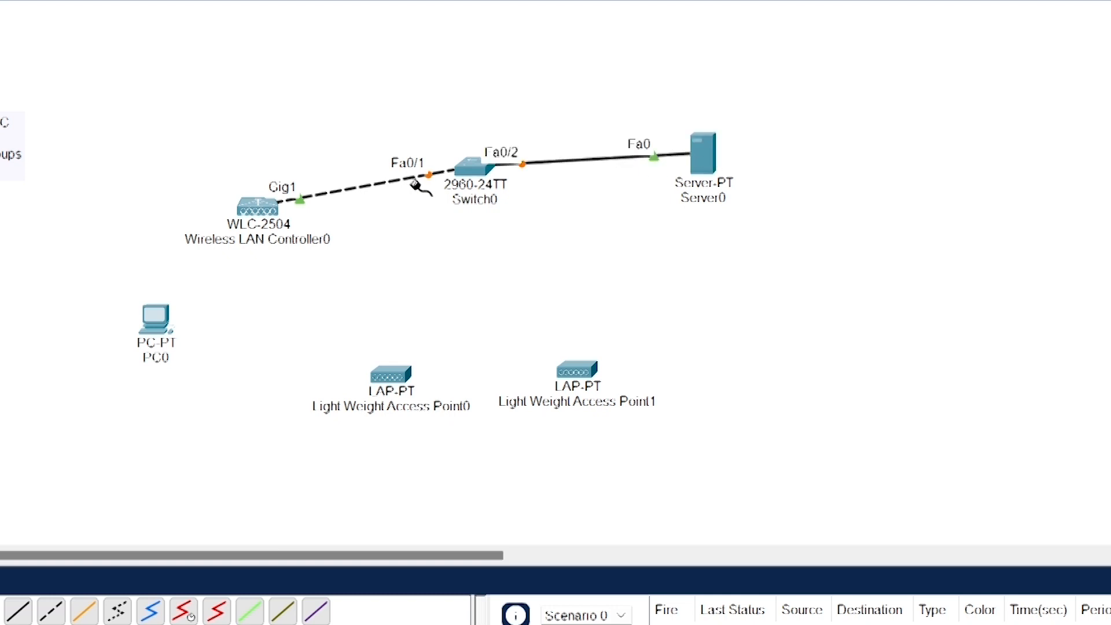
- Connect the switch to both lightweight access points, using Fa0/3 for the first and Fa0/4 for the second
left_click(461, 172)
left_click(399, 373)
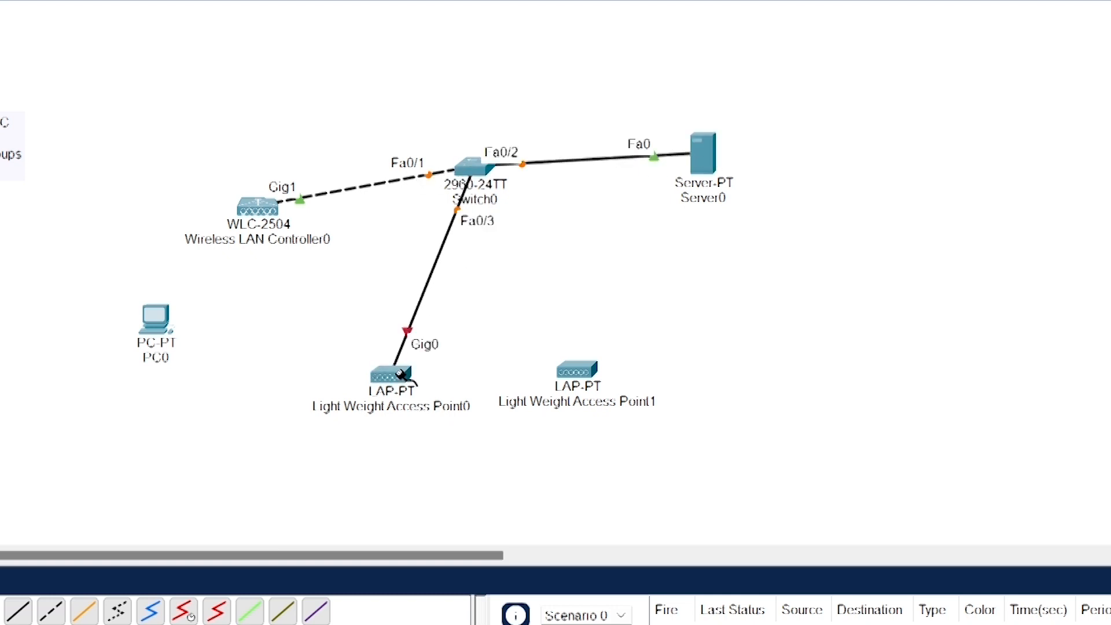
left_click(483, 171)
left_click(574, 372)
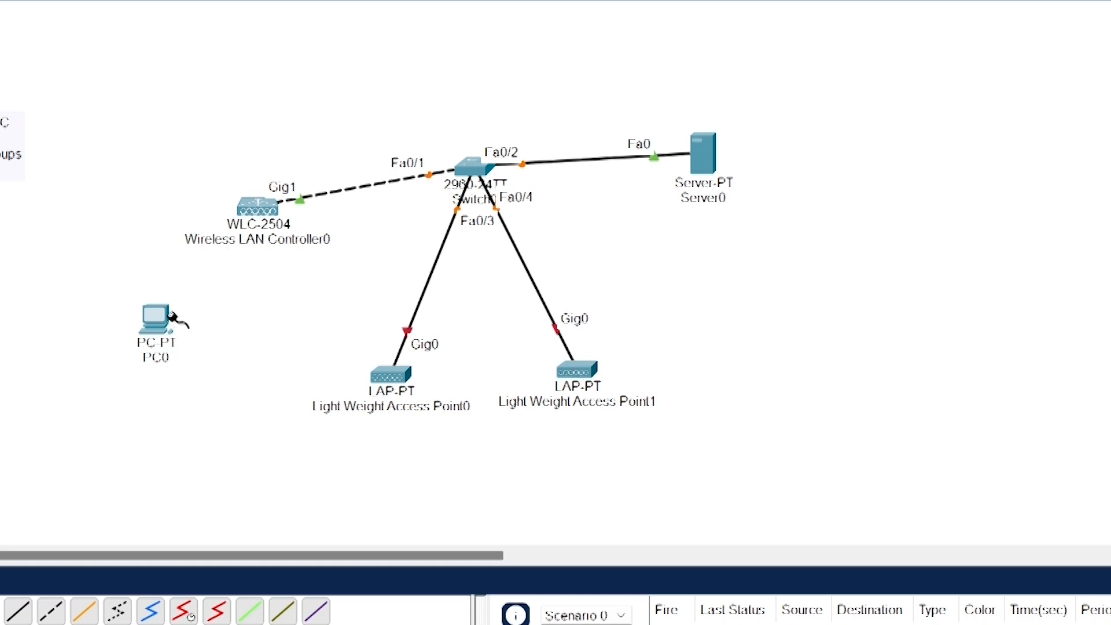
- Link the PC to the wireless LAN controller with a network cable on Gig2 and a console cable on GigabitEthernet3
left_click(158, 317)
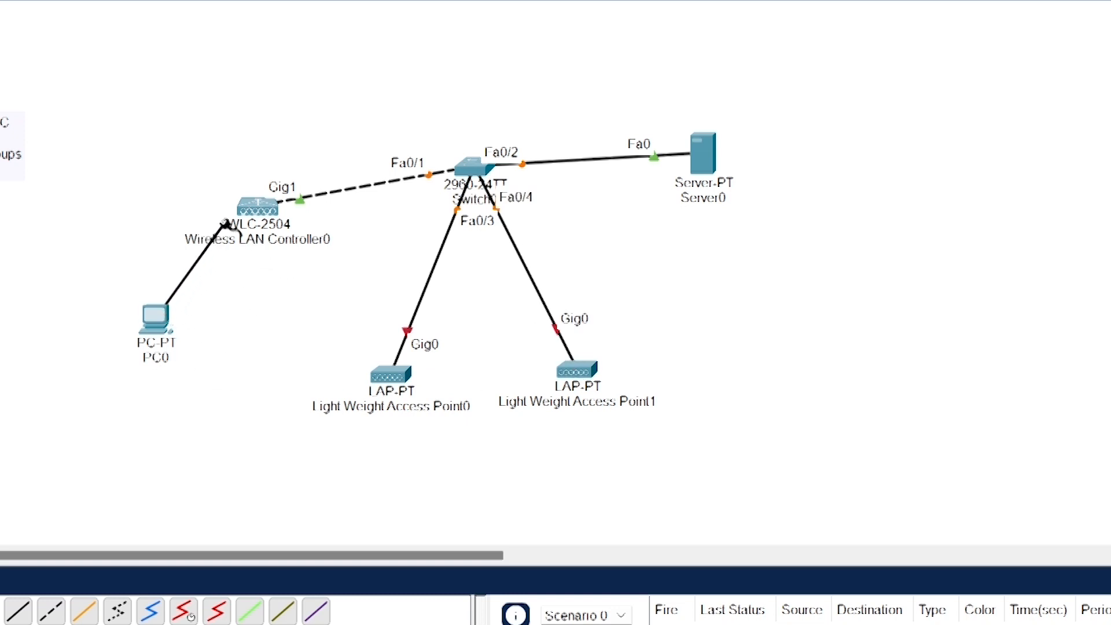
left_click(259, 206)
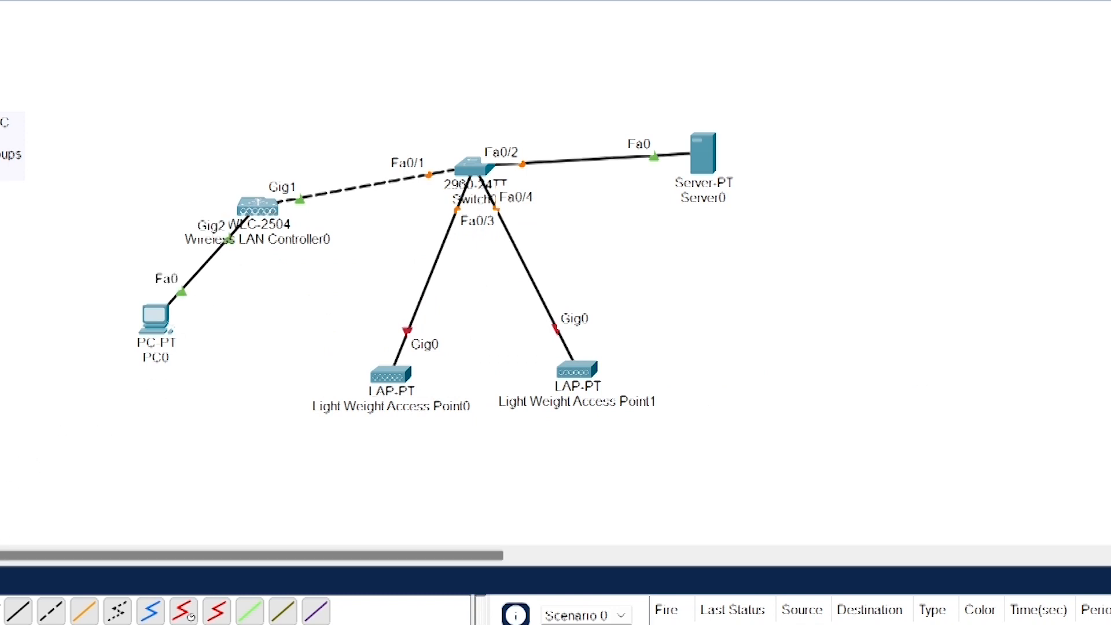
left_click(156, 320)
left_click(203, 338)
left_click(260, 209)
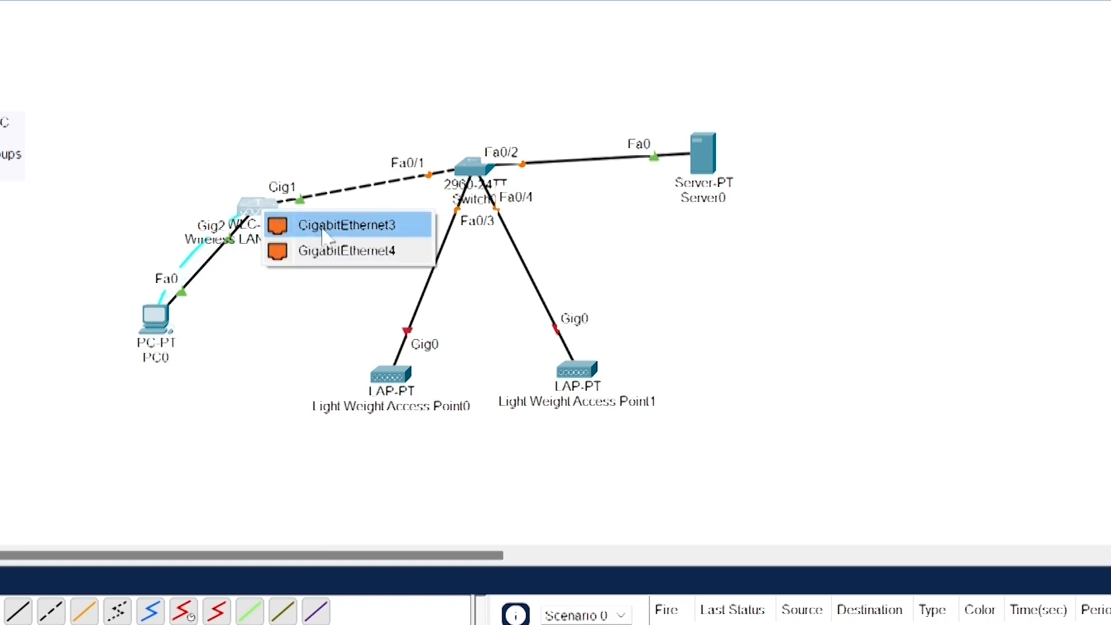
left_click(346, 225)
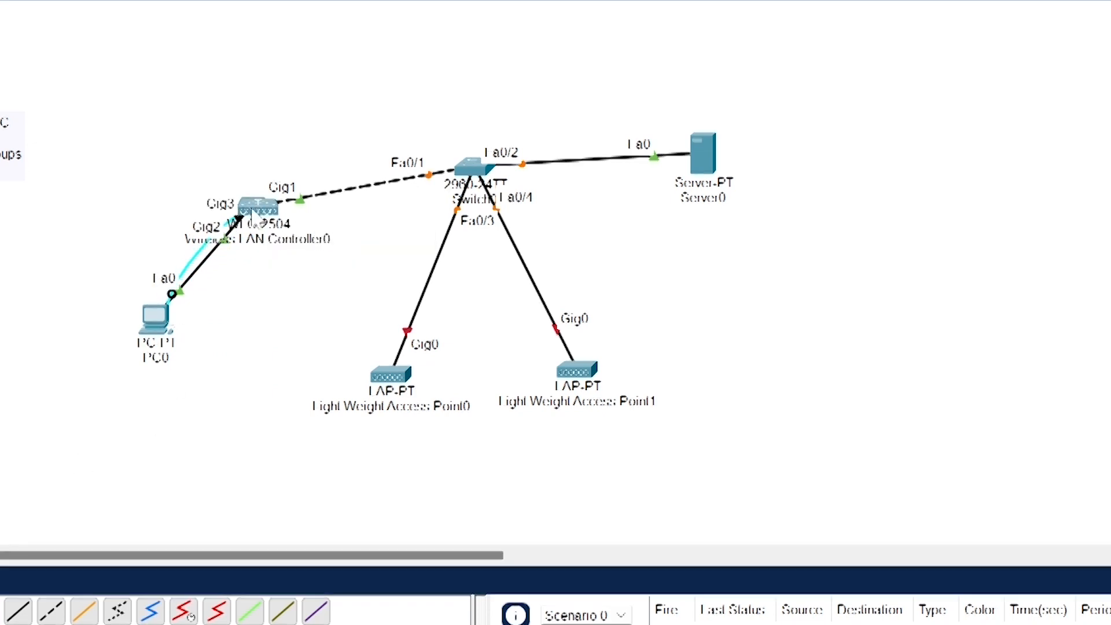
- Reposition the wireless LAN controller, switch and server so they line up in a roughly horizontal row
left_click_drag(257, 215, 252, 184)
left_click_drag(472, 168, 472, 182)
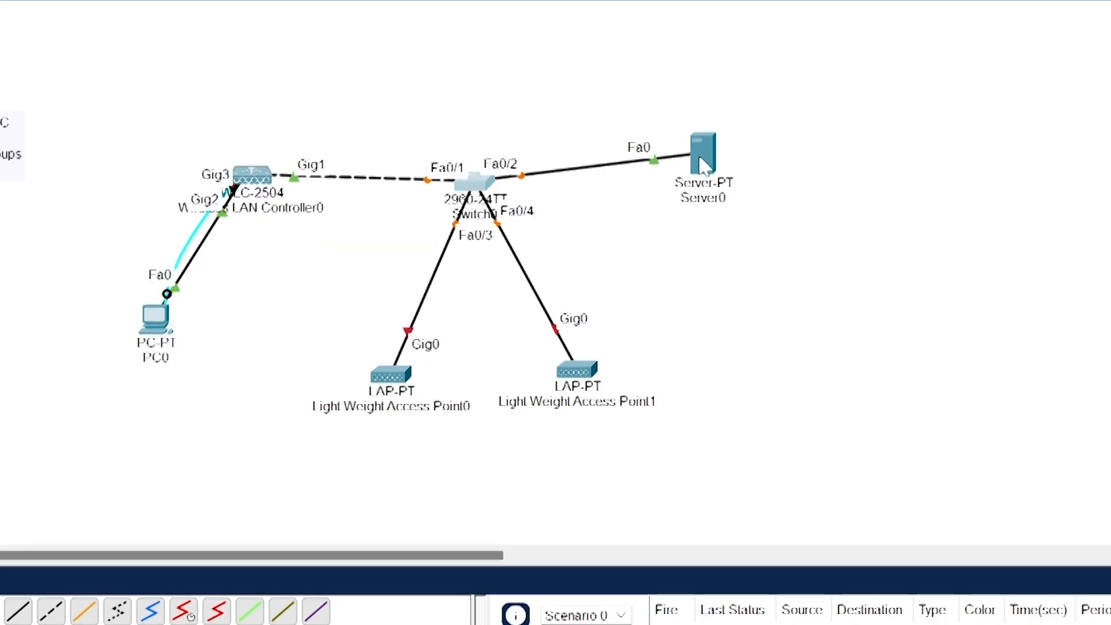
left_click_drag(706, 166, 713, 181)
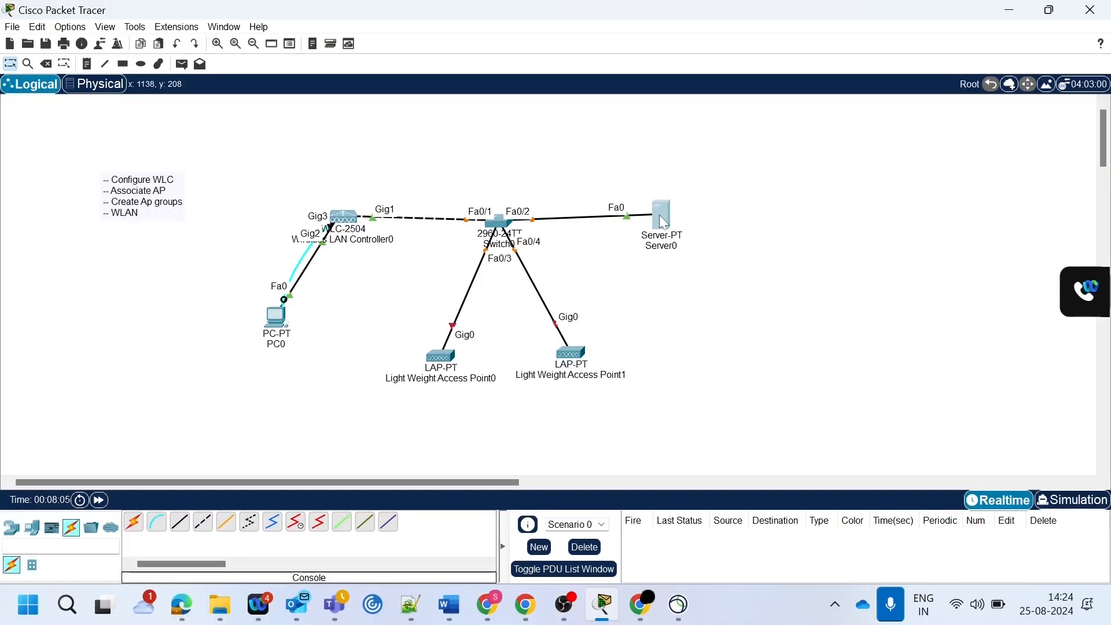
- Give Server0 the static IPv4 address 10.250.5.5 with subnet mask 255.255.255.0 and default gateway 10.250.5.1
left_click(662, 217)
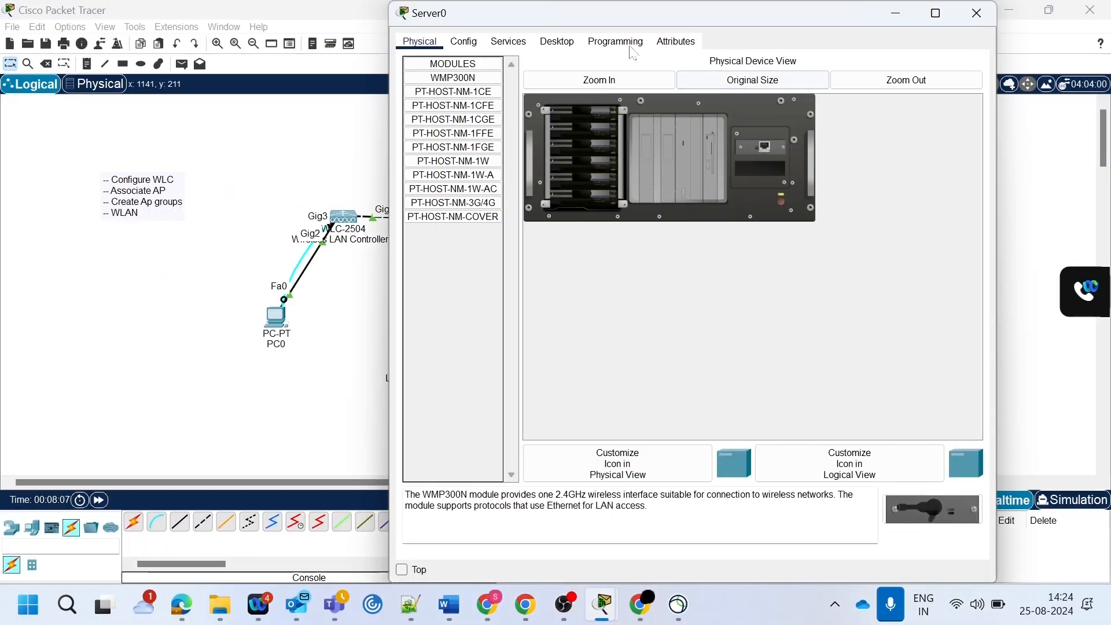
left_click(558, 43)
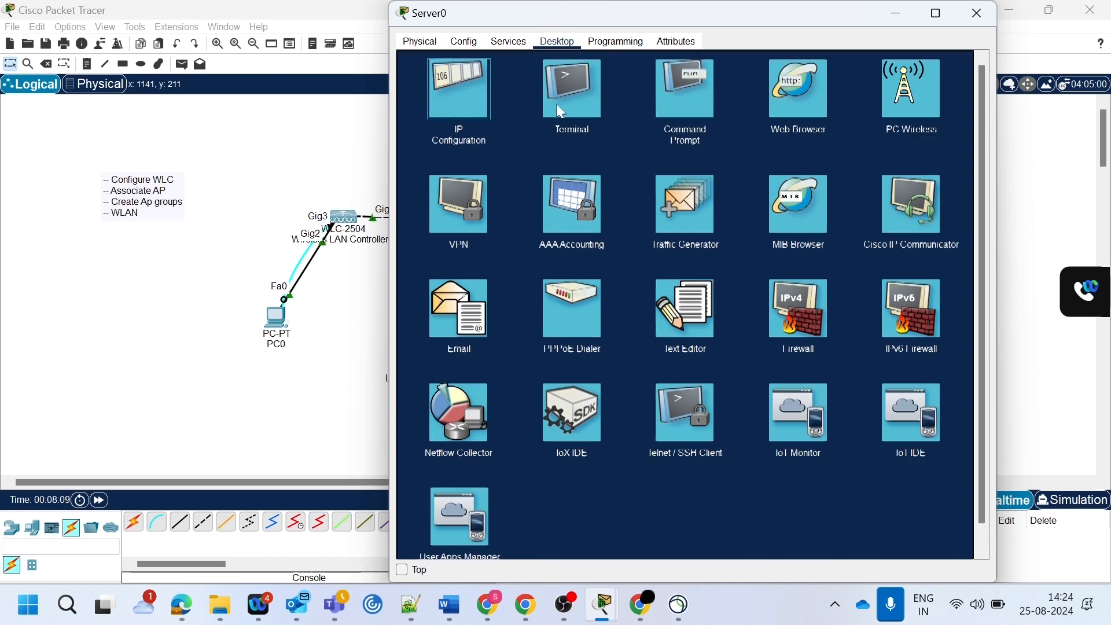
left_click(466, 102)
left_click(619, 119)
type("10.250.5.5")
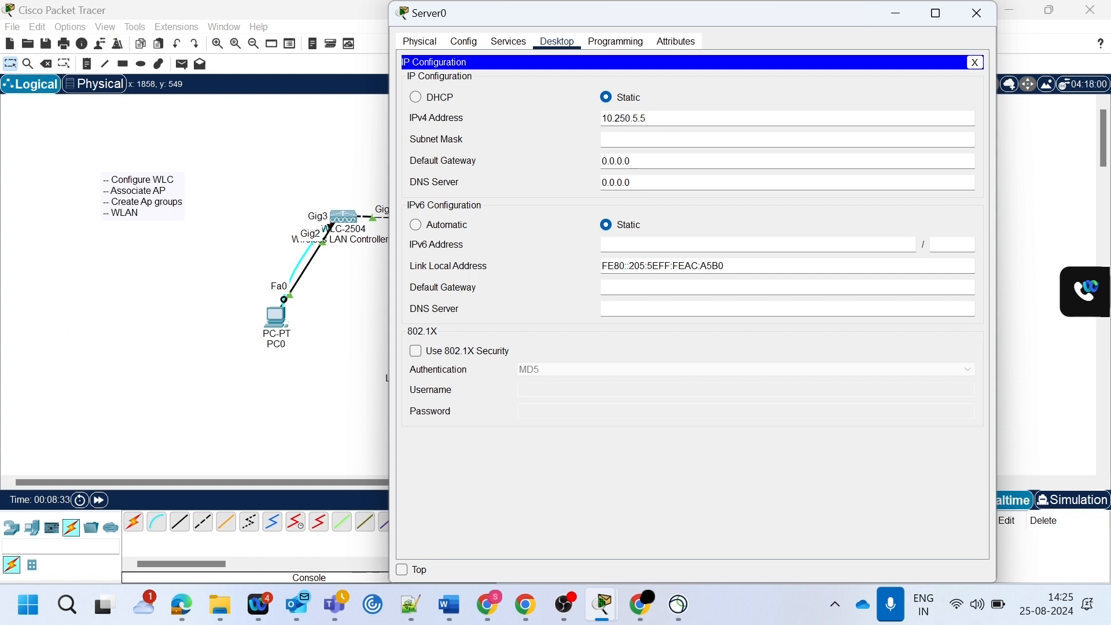
key("Tab")
type("255")
key("Tab")
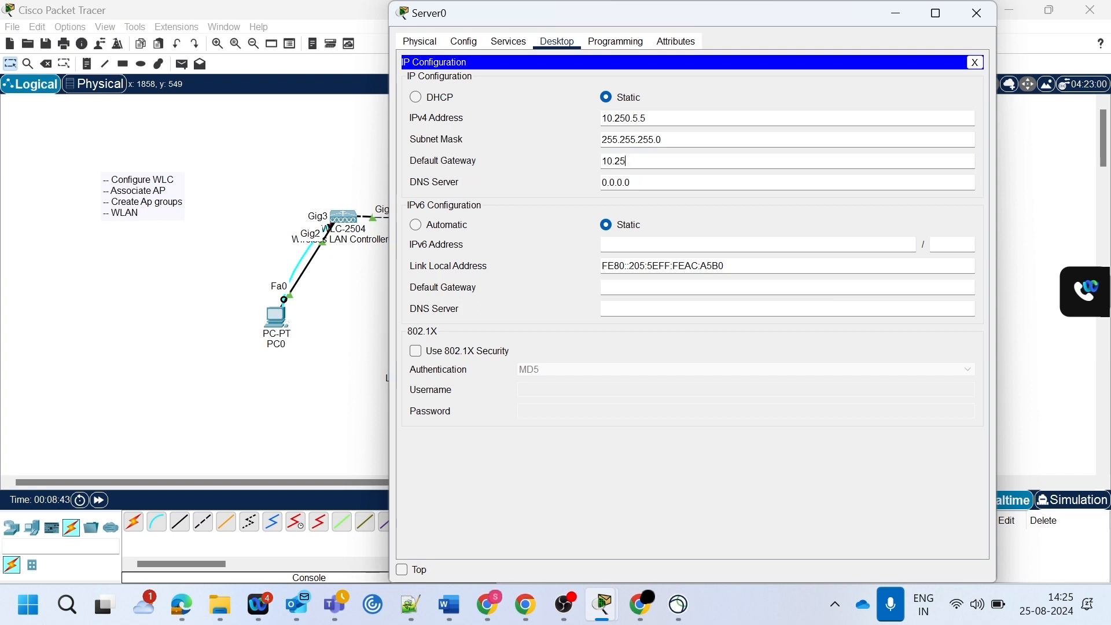
key("Tab")
- Enable the server's DHCP service and set the serverPool default gateway to 10.250.5.1
left_click(508, 43)
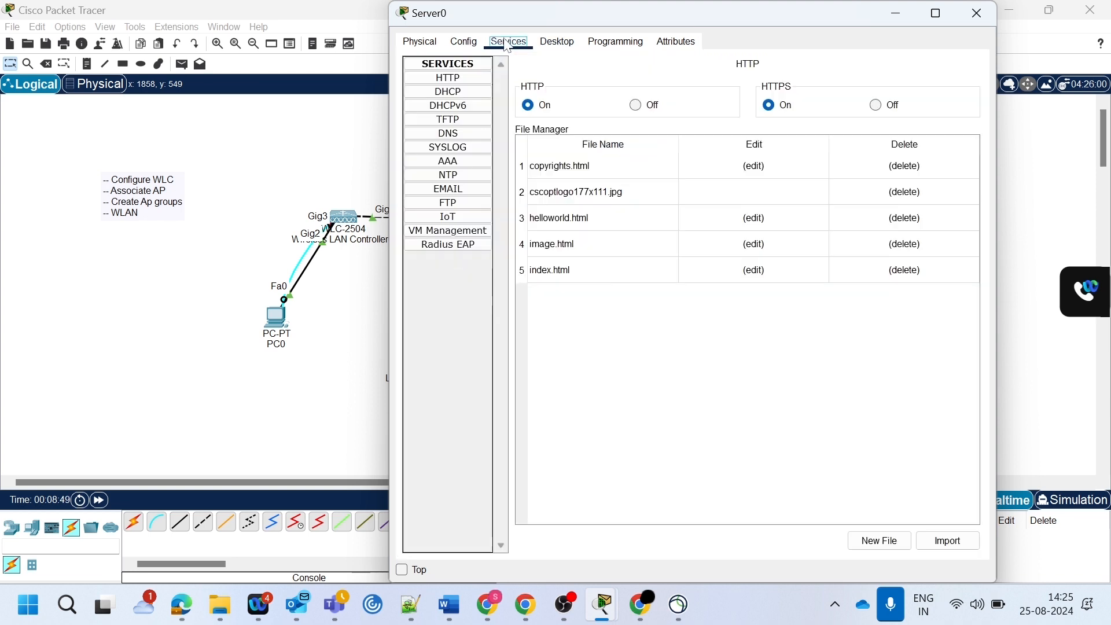
left_click(459, 96)
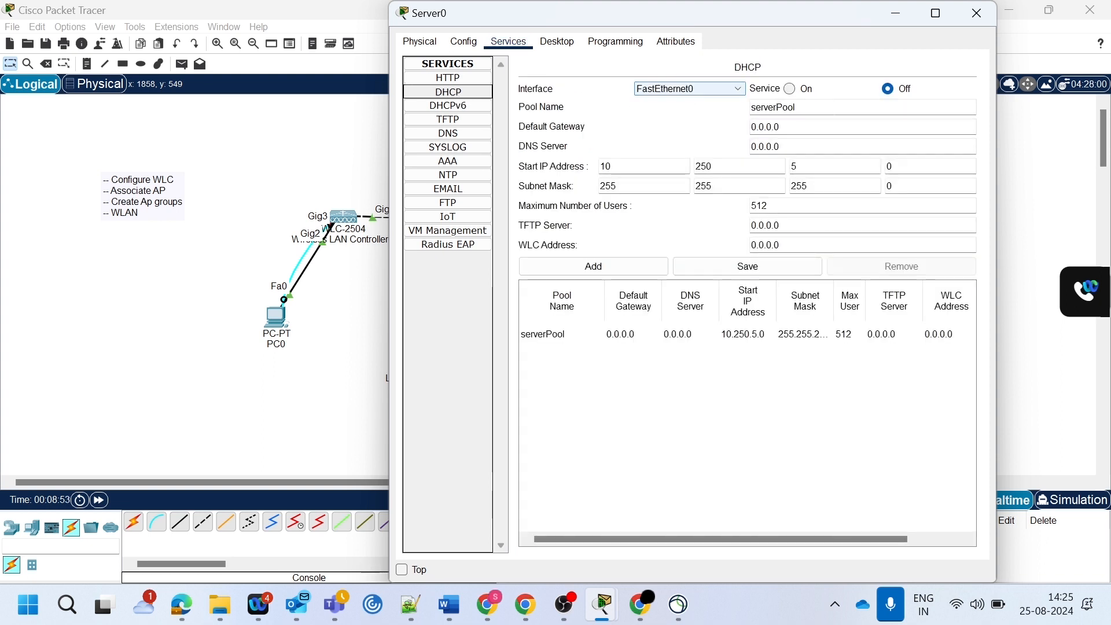
left_click(805, 89)
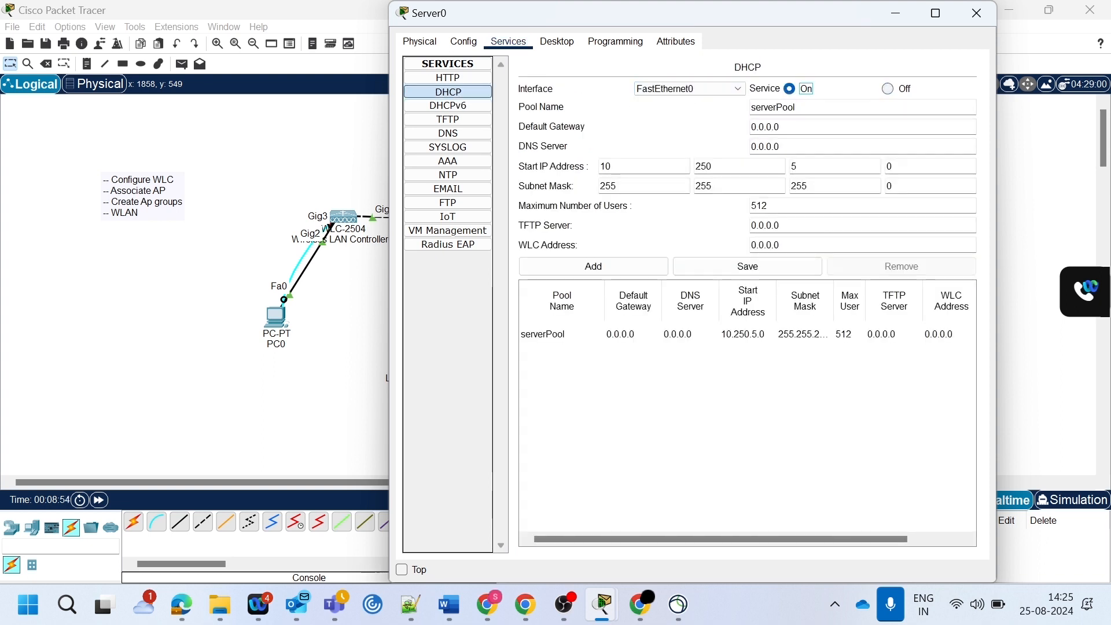
left_click_drag(779, 126, 751, 127)
type("10.25")
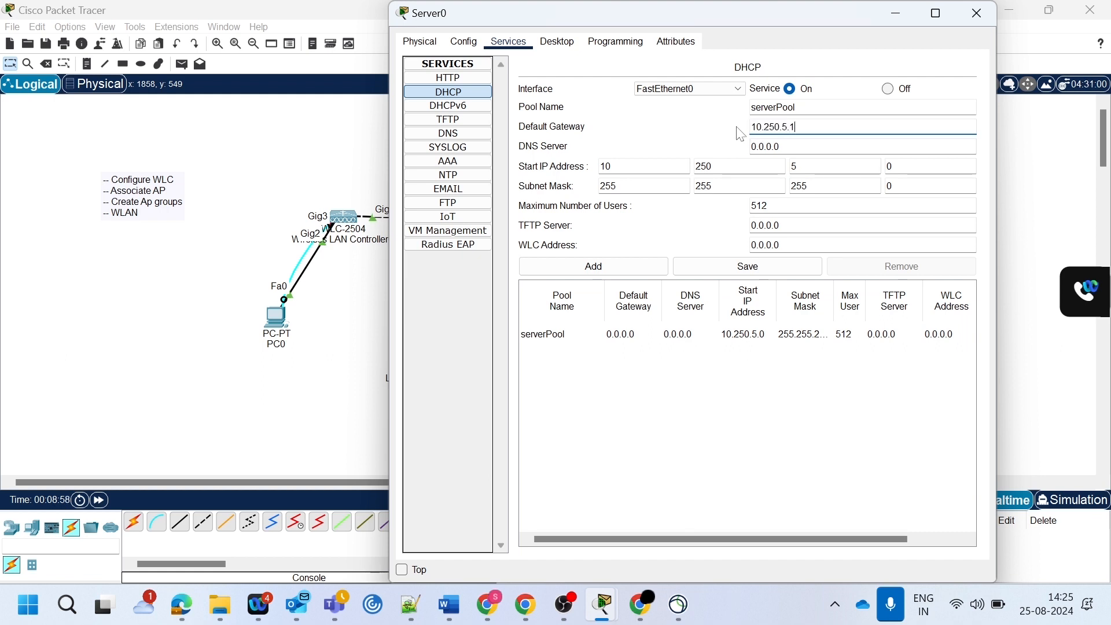
- Set serverPool's start address to 10.250.5.10, maximum users to 200 and WLC address to 10.250.5.6, and save the pool
left_click(904, 166)
key("BackSpace")
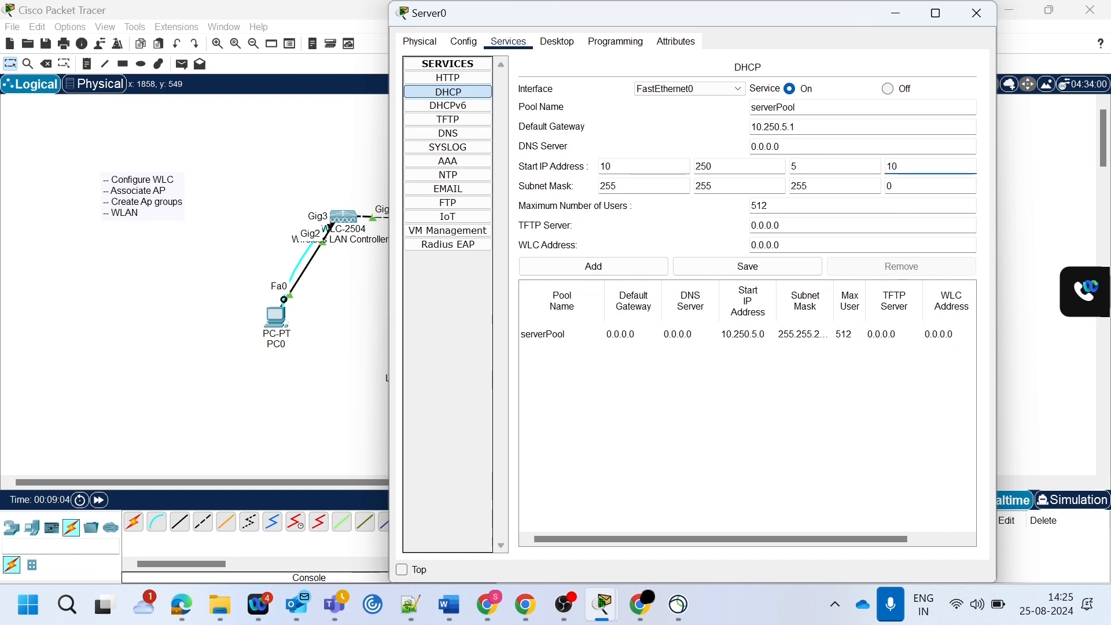
left_click(772, 205)
key("BackSpace")
key("BackSpace")
key("Tab")
key("Tab")
type("10.250.")
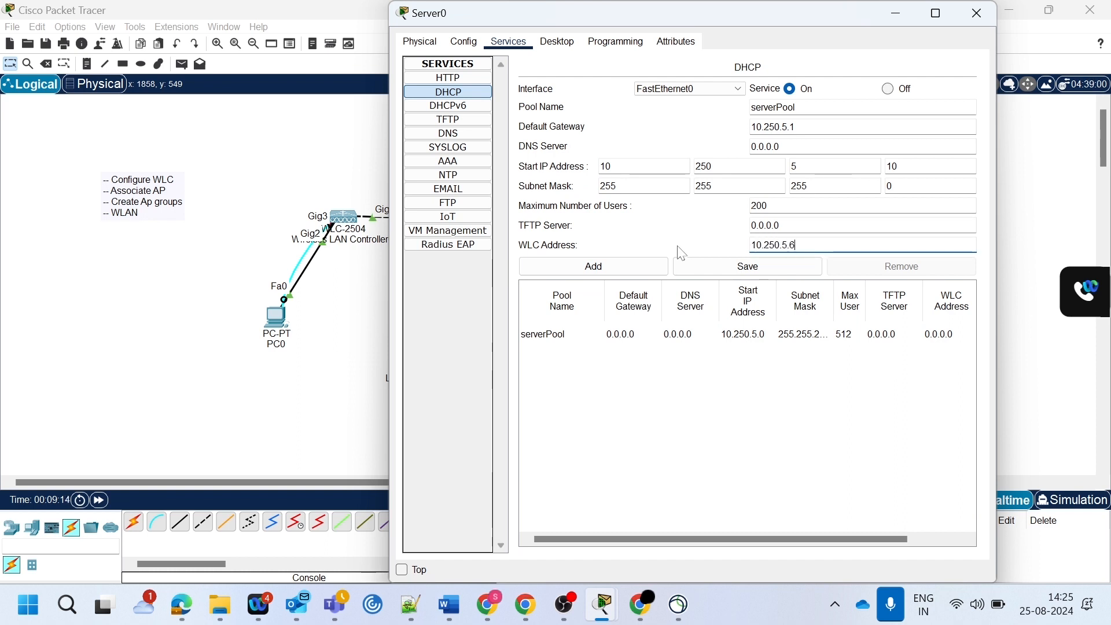
left_click(686, 262)
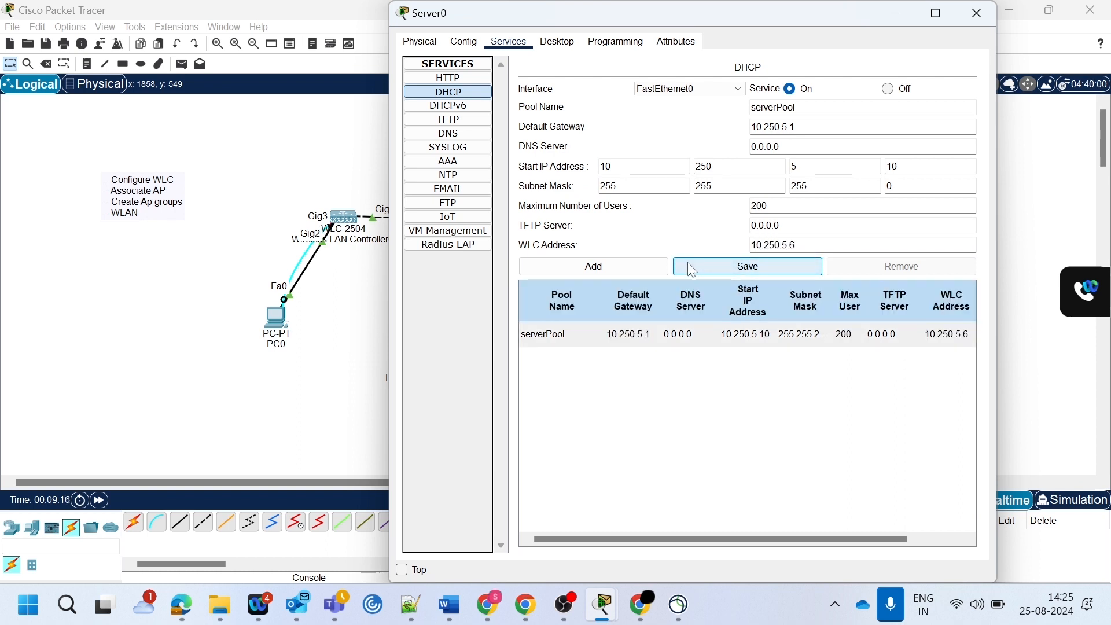
left_click(557, 41)
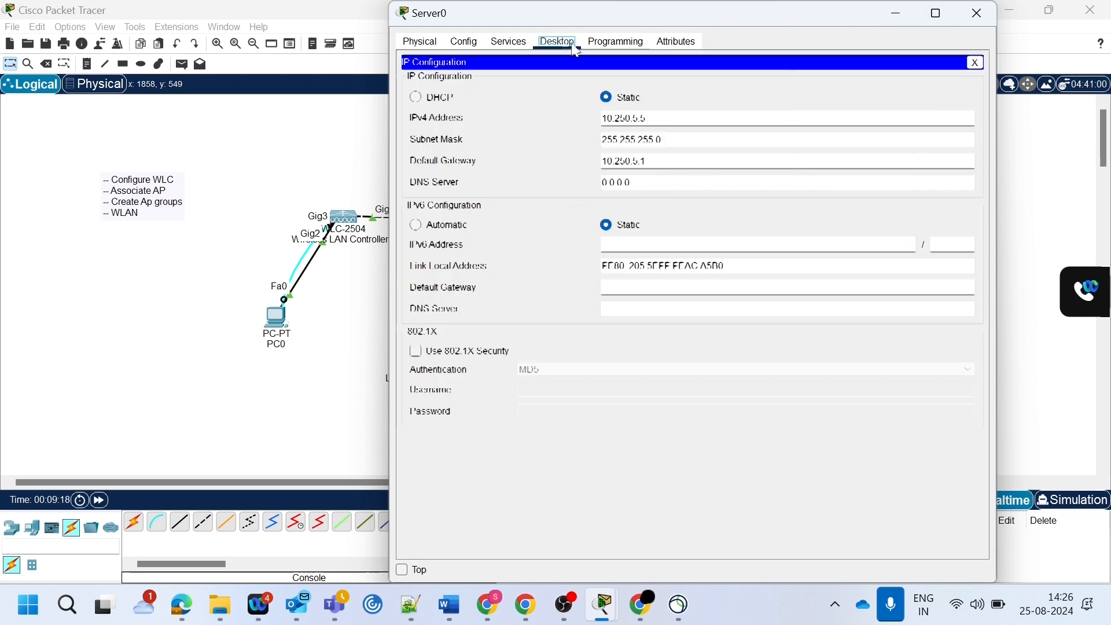
- Set the wireless LAN controller's management IPv4 address to 10.250.5.6 and fill in its subnet mask and default gateway
left_click(977, 13)
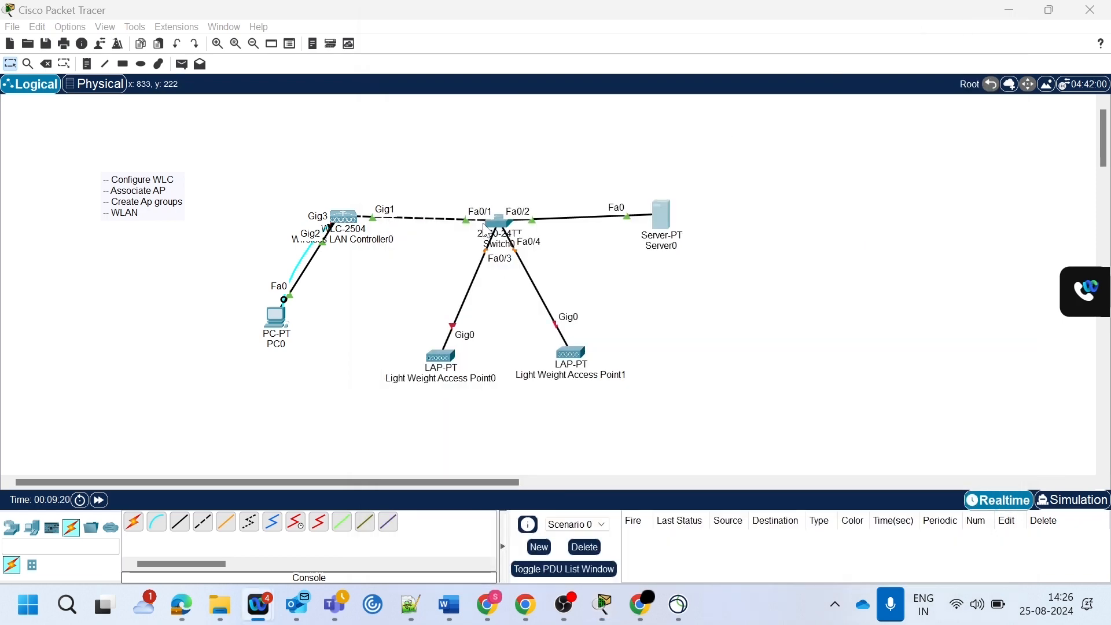
left_click(337, 220)
left_click(464, 42)
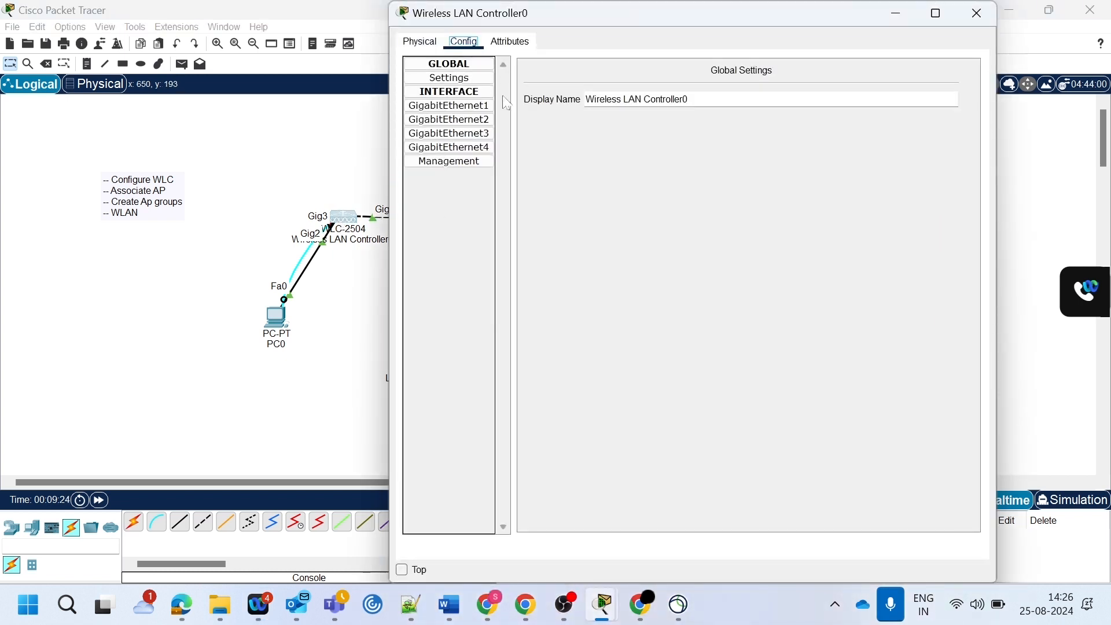
left_click(455, 163)
type("10.250.5.6")
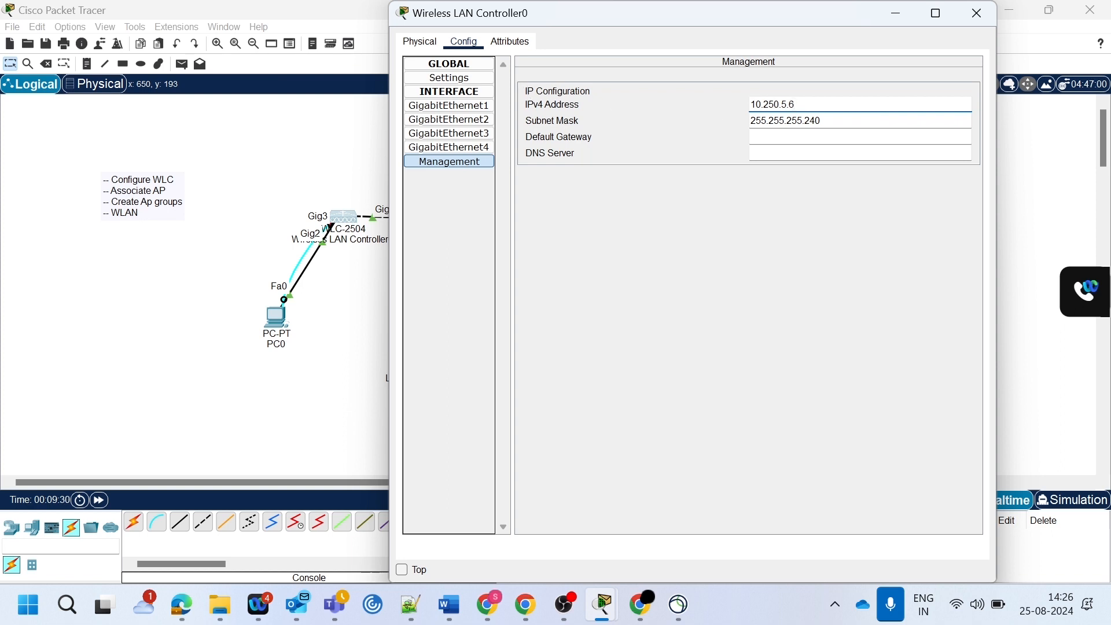
key("Tab")
left_click(811, 137)
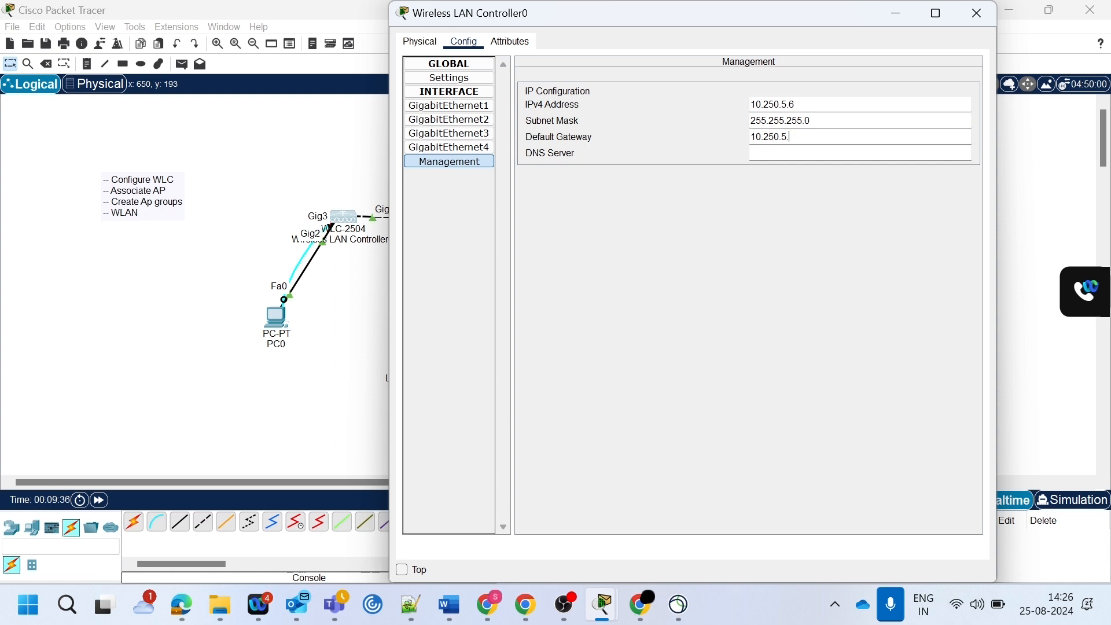
left_click(510, 42)
left_click(978, 12)
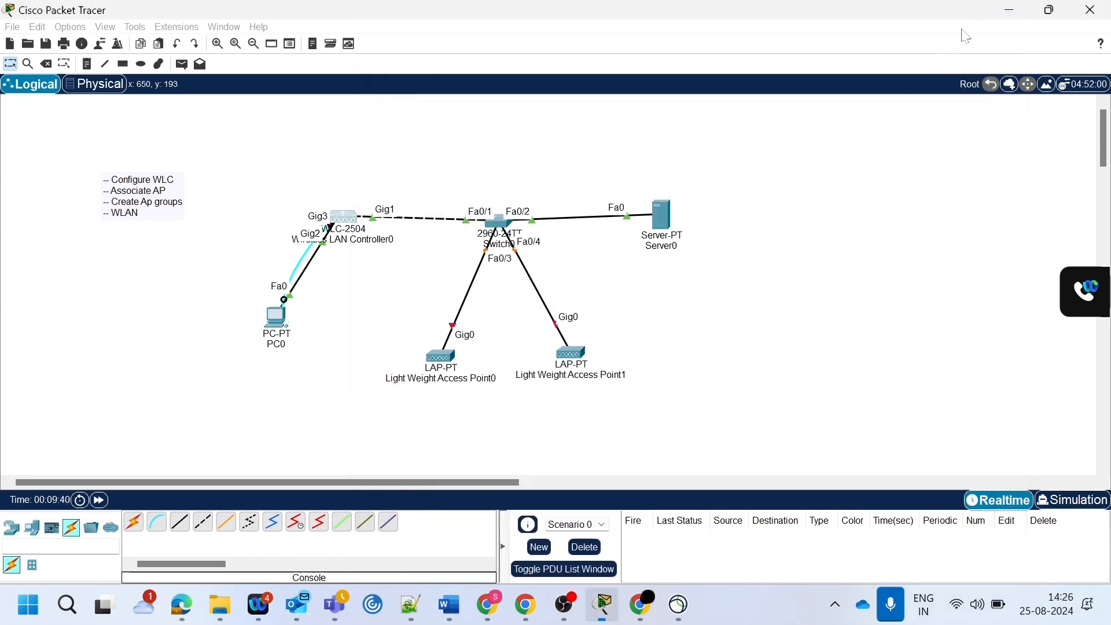
- Give PC0 the static IPv4 address 10.250.5.7, subnet mask 255.255.255.0 and default gateway 10.250.5.1, and nudge Switch0 slightly
left_click(271, 314)
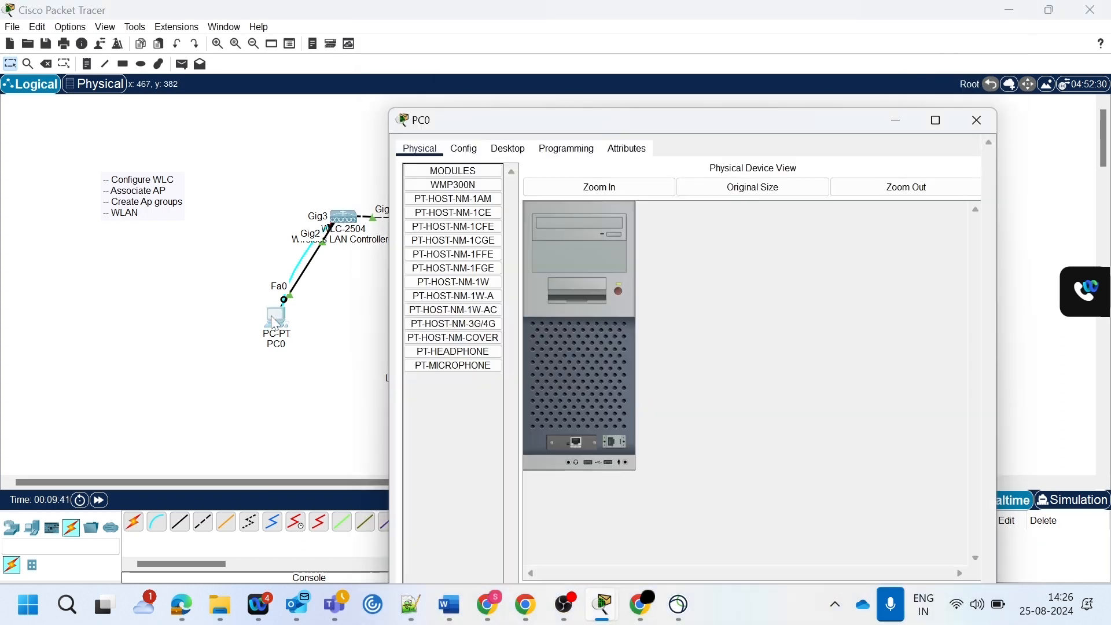
left_click(511, 150)
left_click(488, 201)
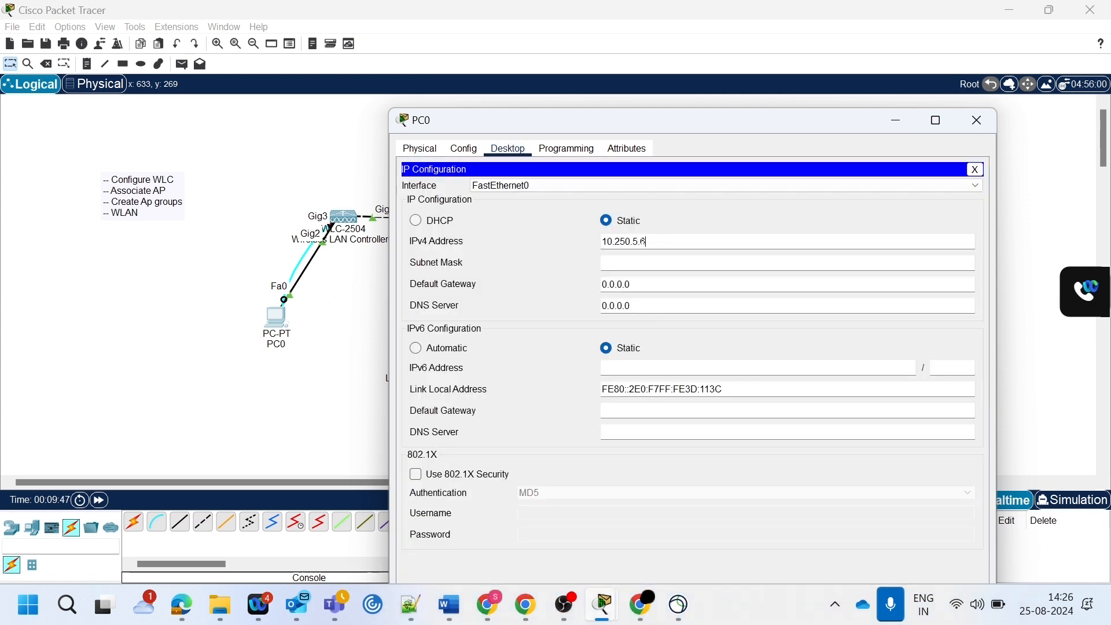
key("BackSpace")
left_click(633, 262)
type("255.255")
left_click(632, 284)
key("BackSpace")
key("BackSpace")
key("BackSpace")
key("BackSpace")
key("BackSpace")
key("BackSpace")
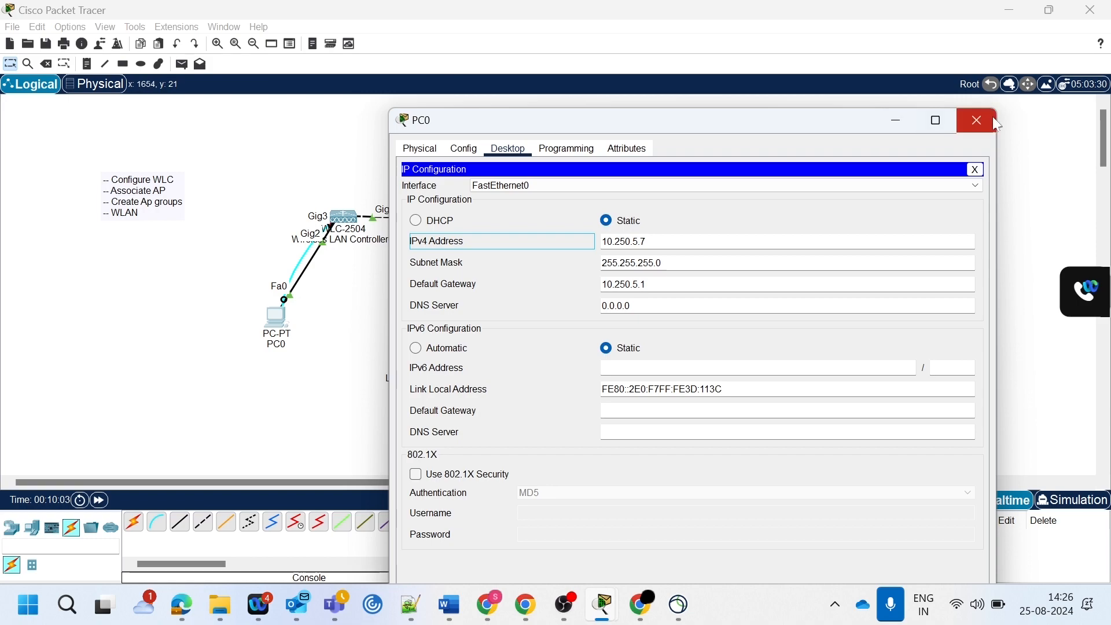
left_click(976, 120)
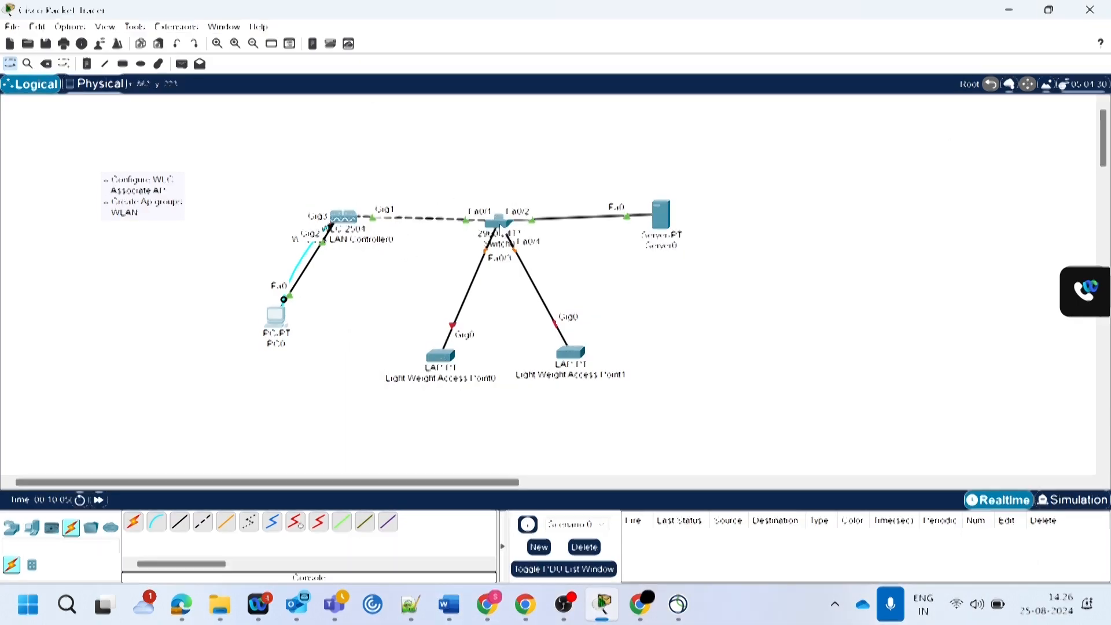
left_click_drag(500, 225, 498, 221)
- Ping the wireless LAN controller at 10.250.5.6 from PC0's command prompt
left_click(276, 319)
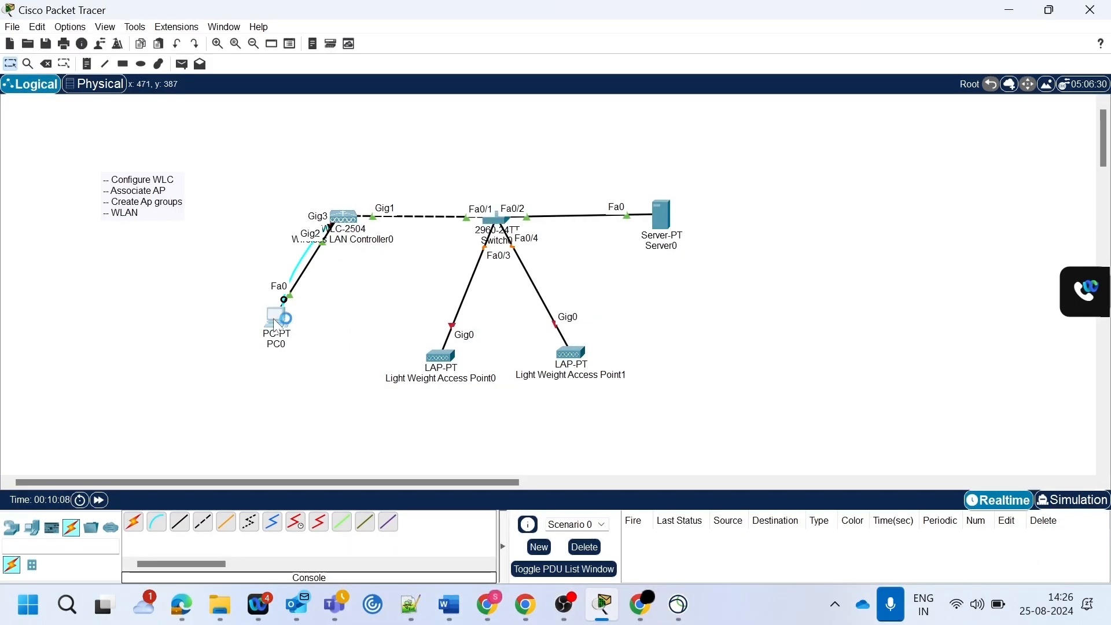
left_click(819, 107)
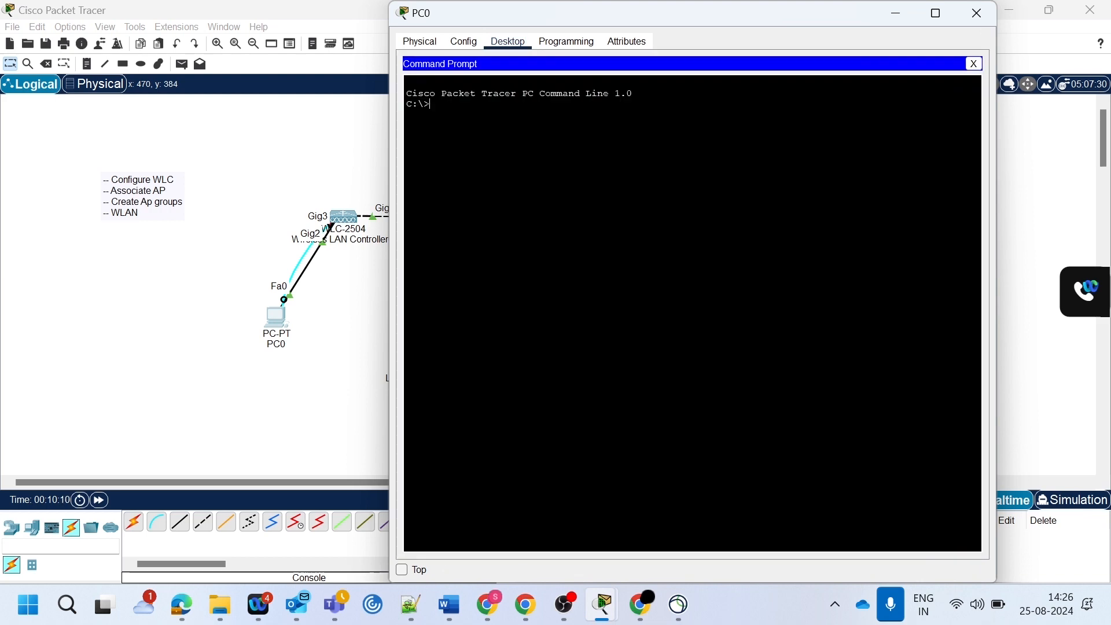
type("ping 10.250.5.6")
key("Return")
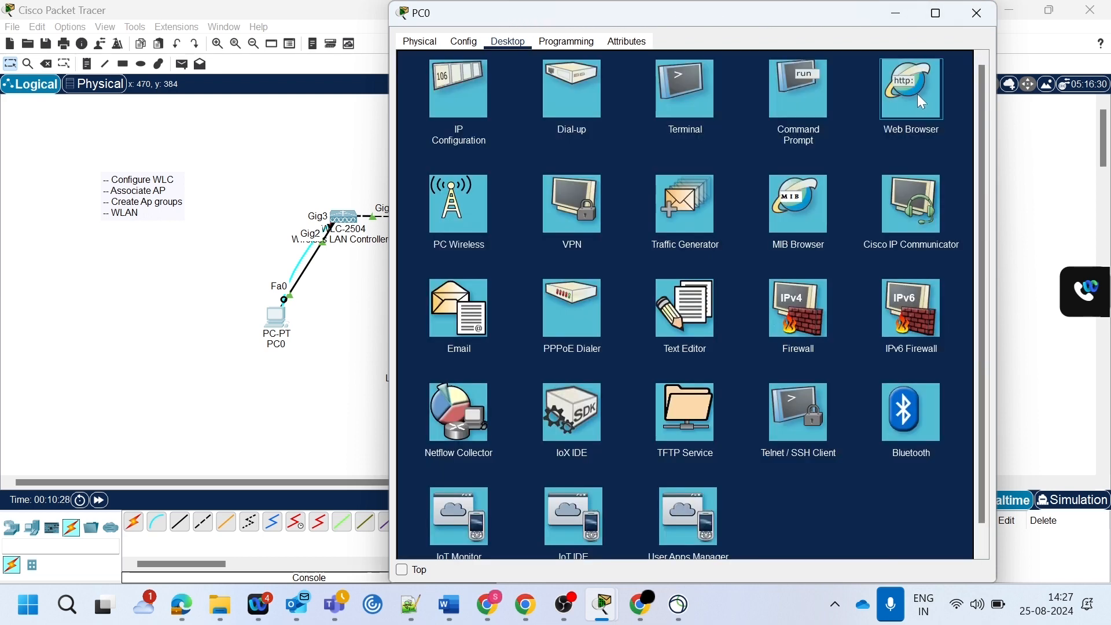
left_click(921, 102)
type("10.250.5.6")
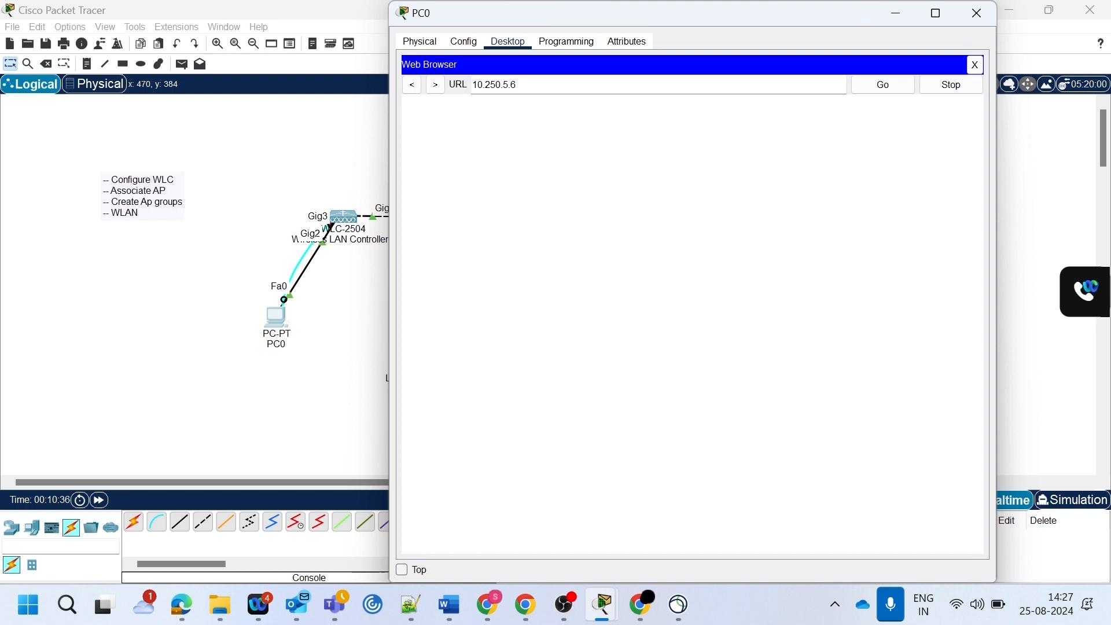
key("Return")
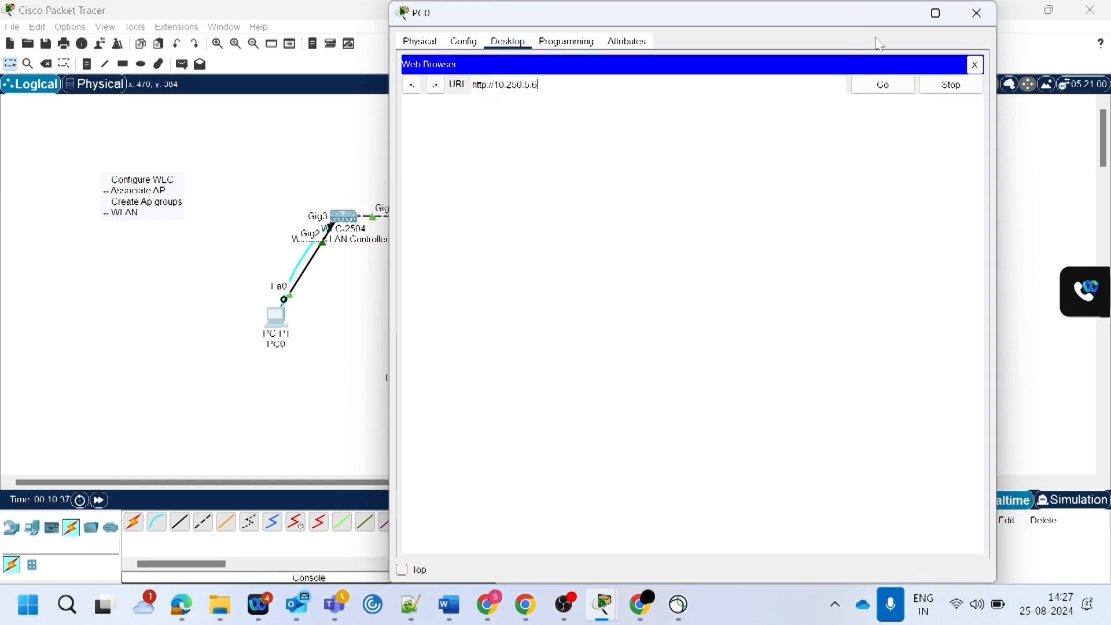
left_click(949, 21)
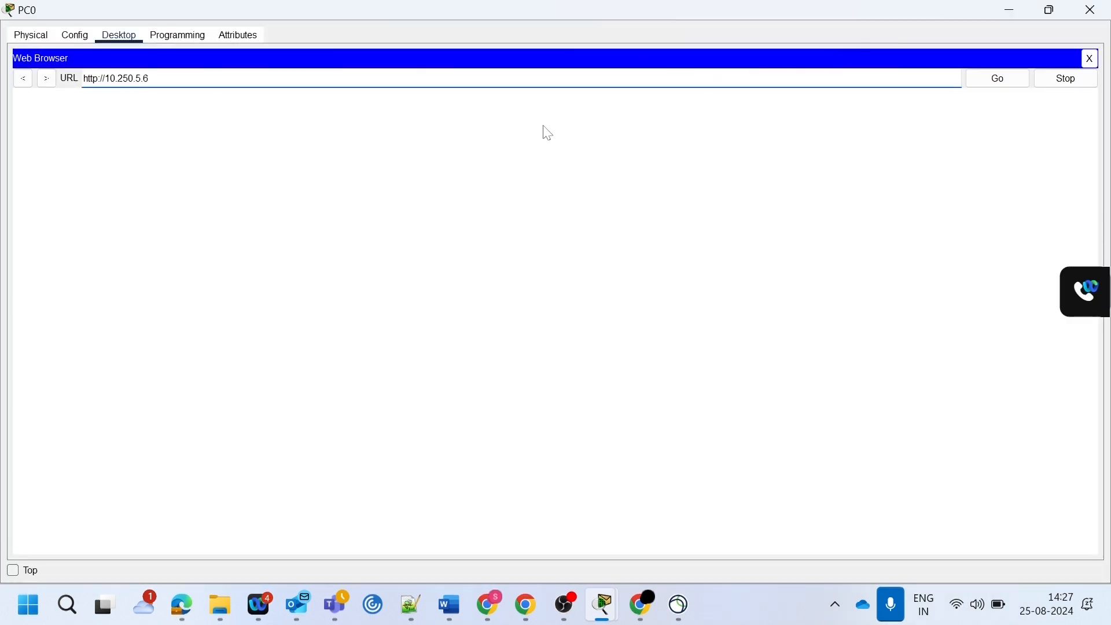
left_click(1014, 14)
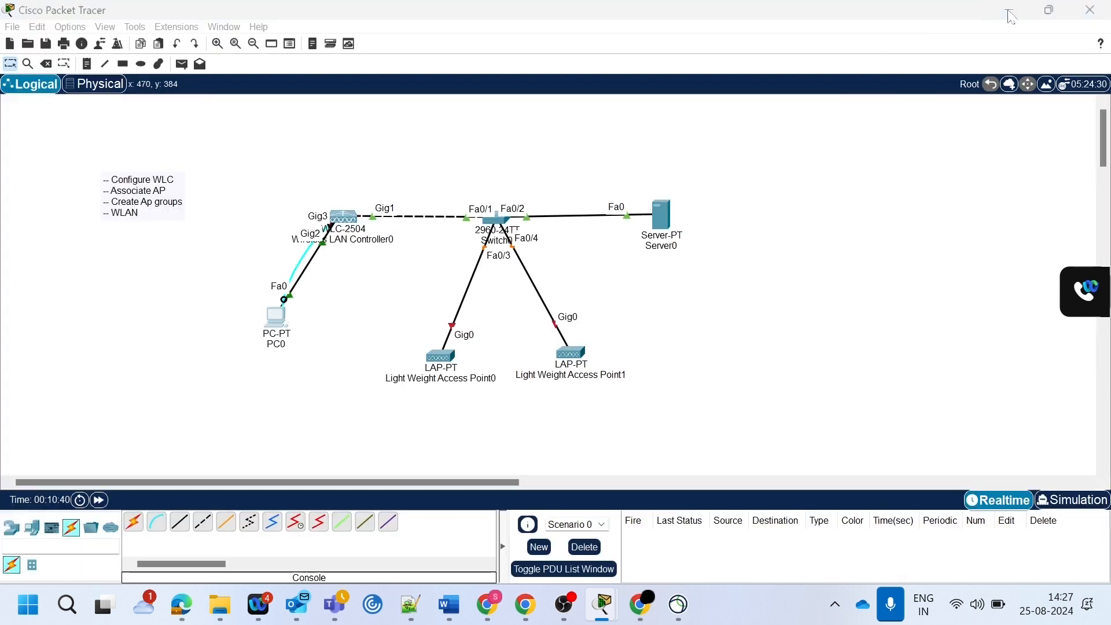
- Plug a power adapter into Light Weight Access Point0 and Light Weight Access Point1
left_click(441, 364)
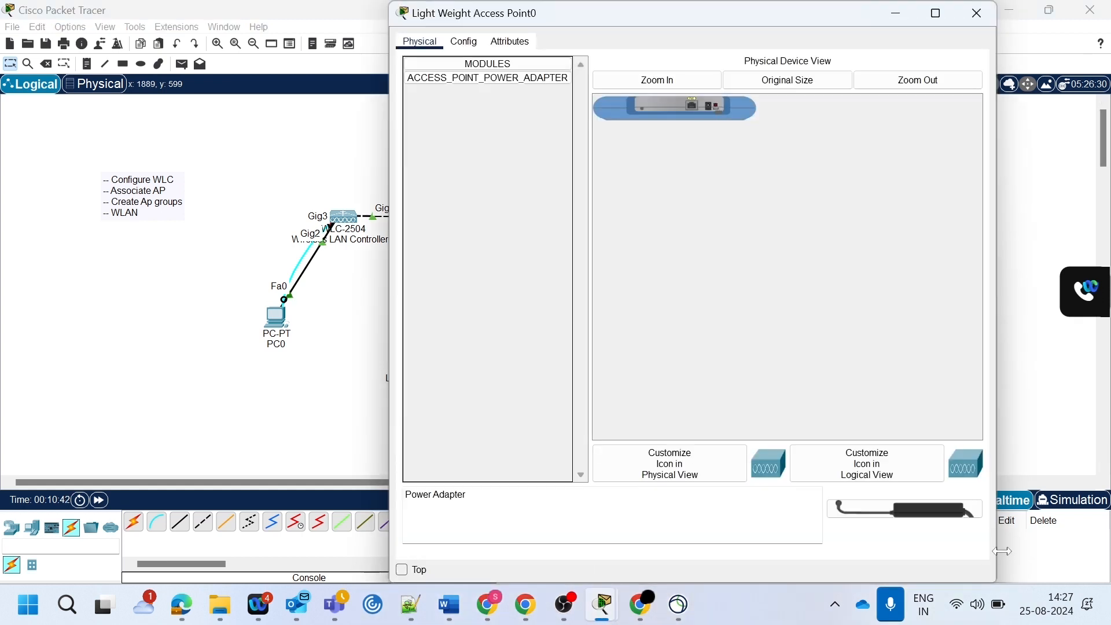
left_click(626, 85)
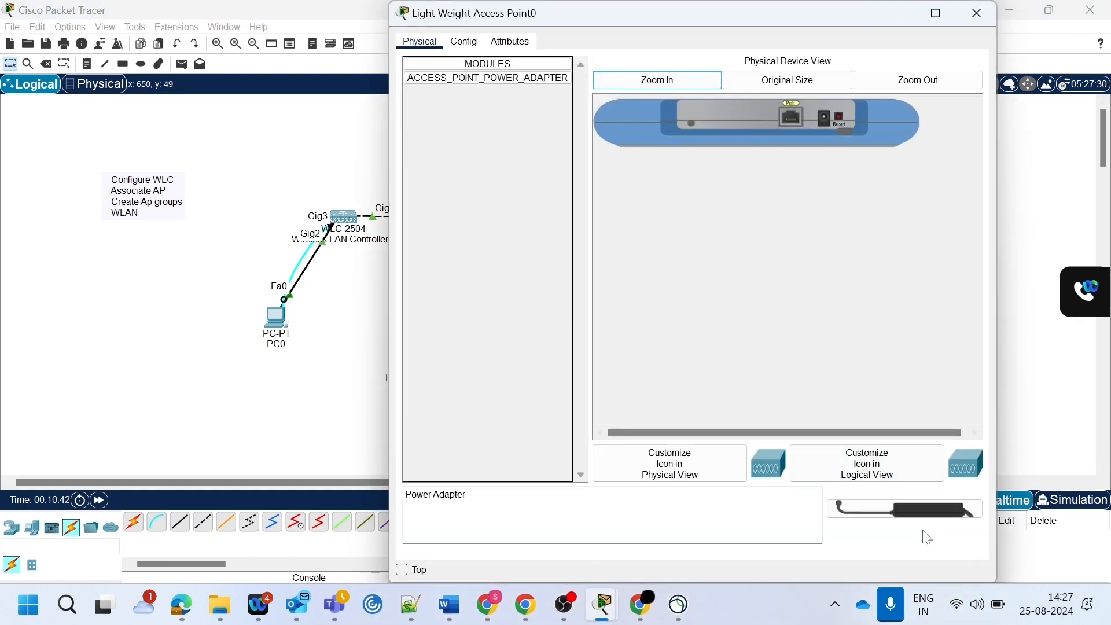
left_click(978, 14)
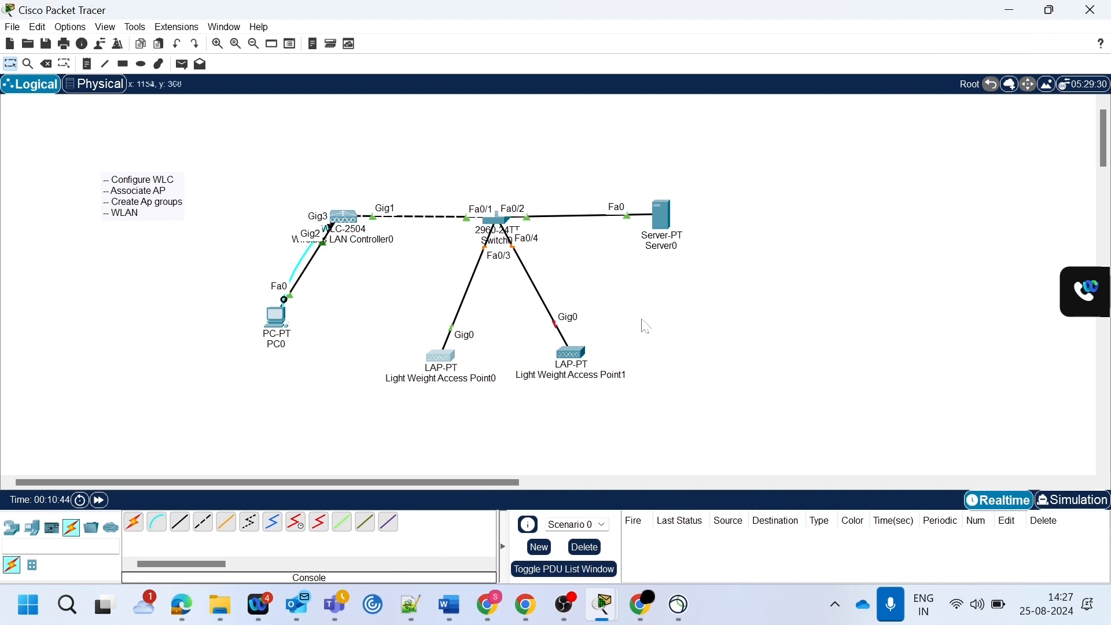
left_click(576, 364)
left_click(674, 79)
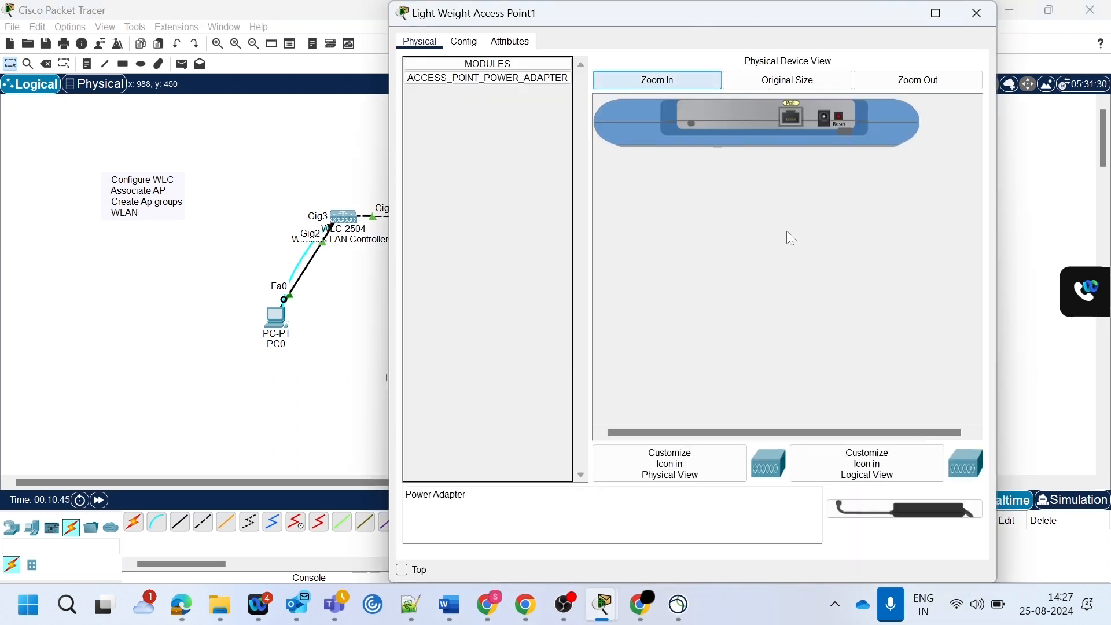
left_click_drag(850, 504, 825, 118)
left_click(978, 14)
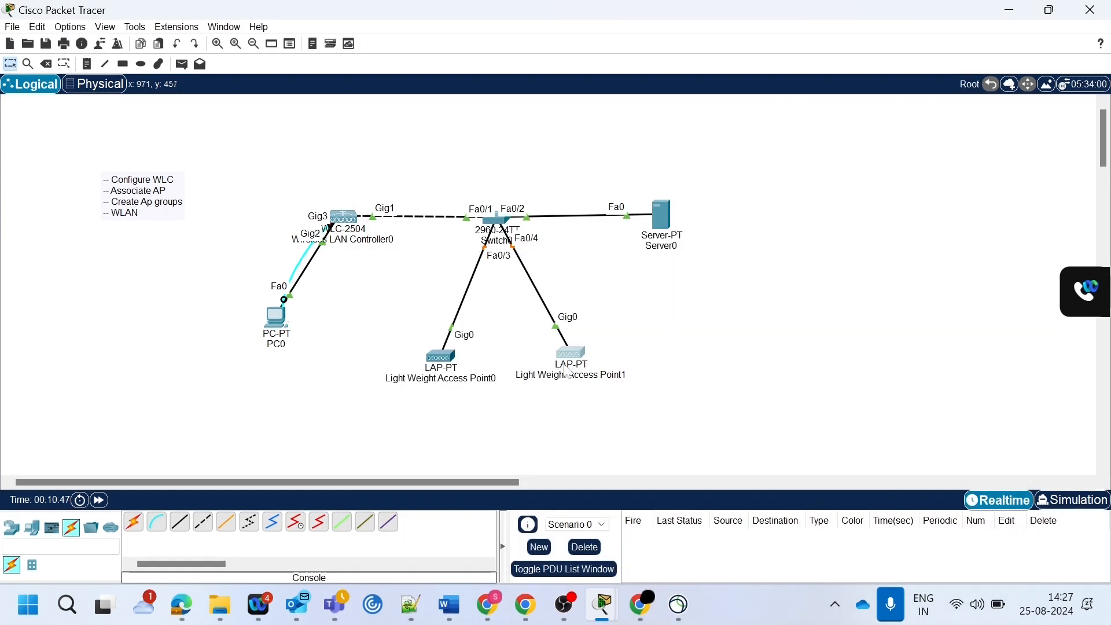
- Create the controller's admin account from PC0's browser with username admin, enter and confirm the admin password, and start the setup
left_click(278, 319)
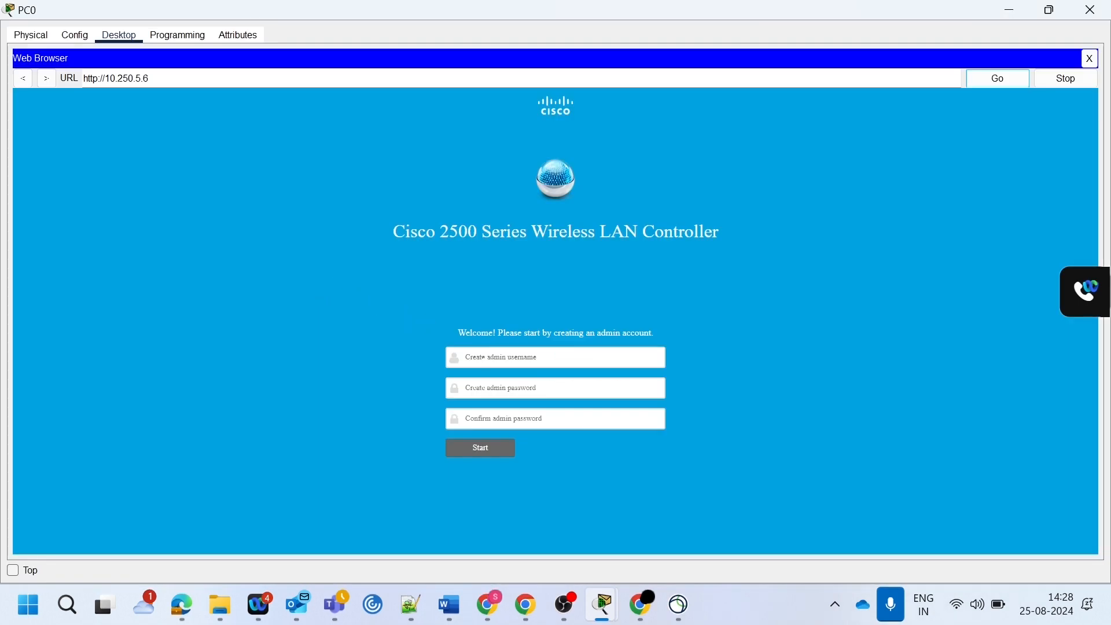
left_click(491, 362)
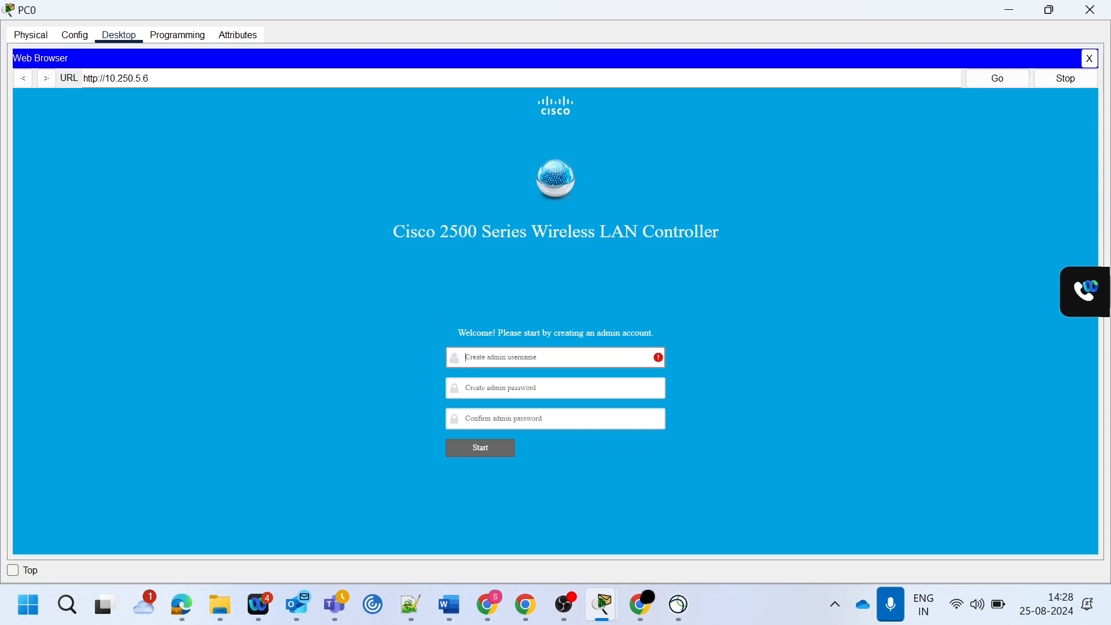
type("admin")
left_click(498, 389)
type("•")
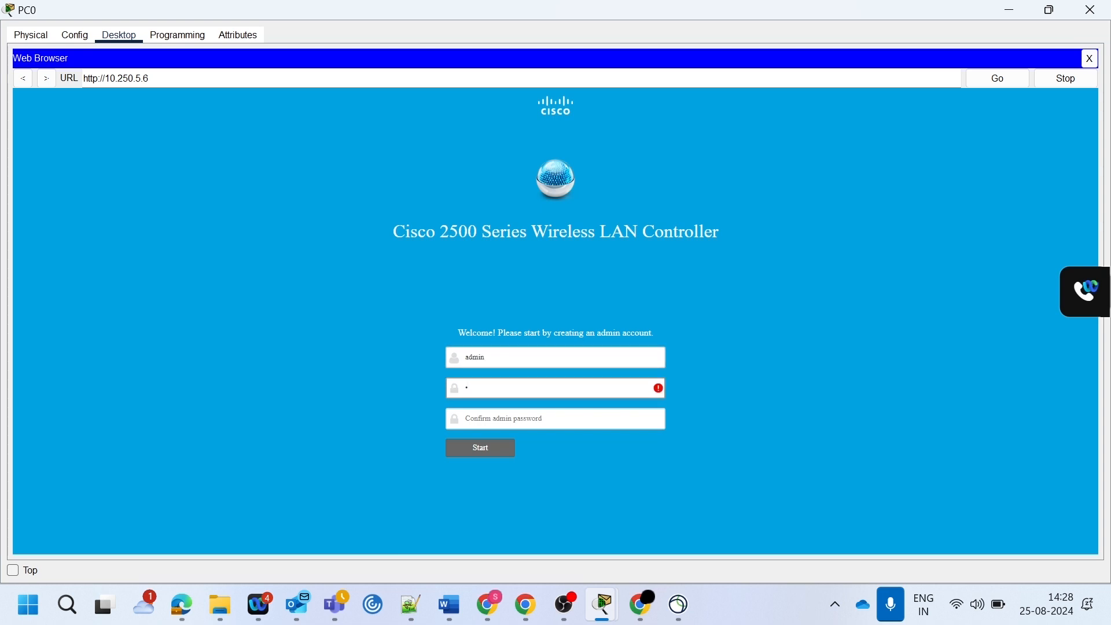
key("BackSpace")
type("•")
key("Tab")
type("•••")
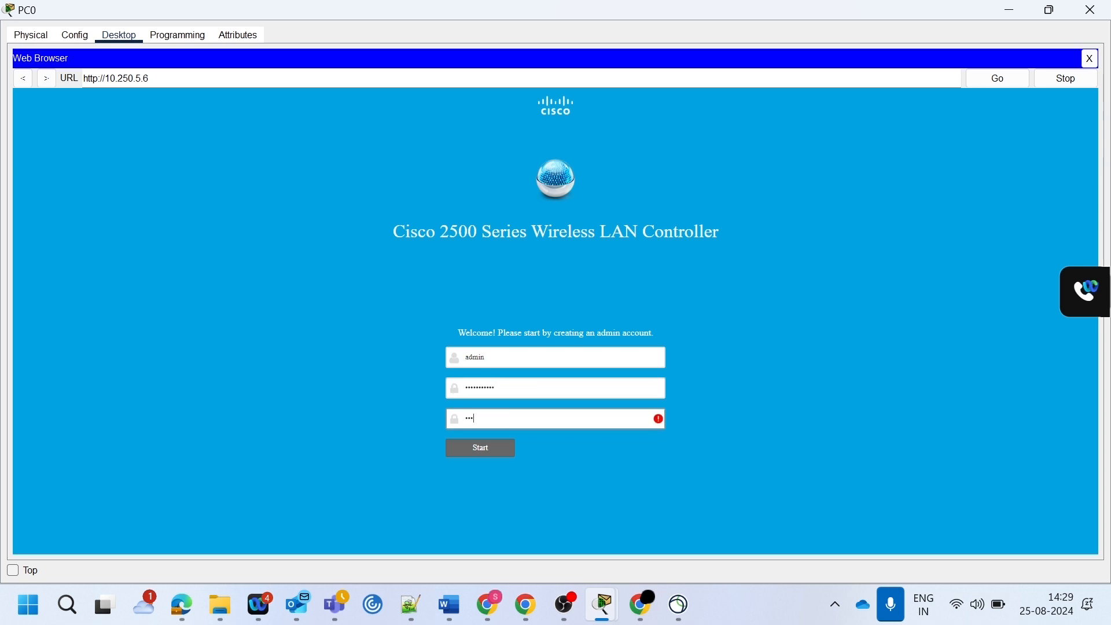
type("•")
left_click(465, 448)
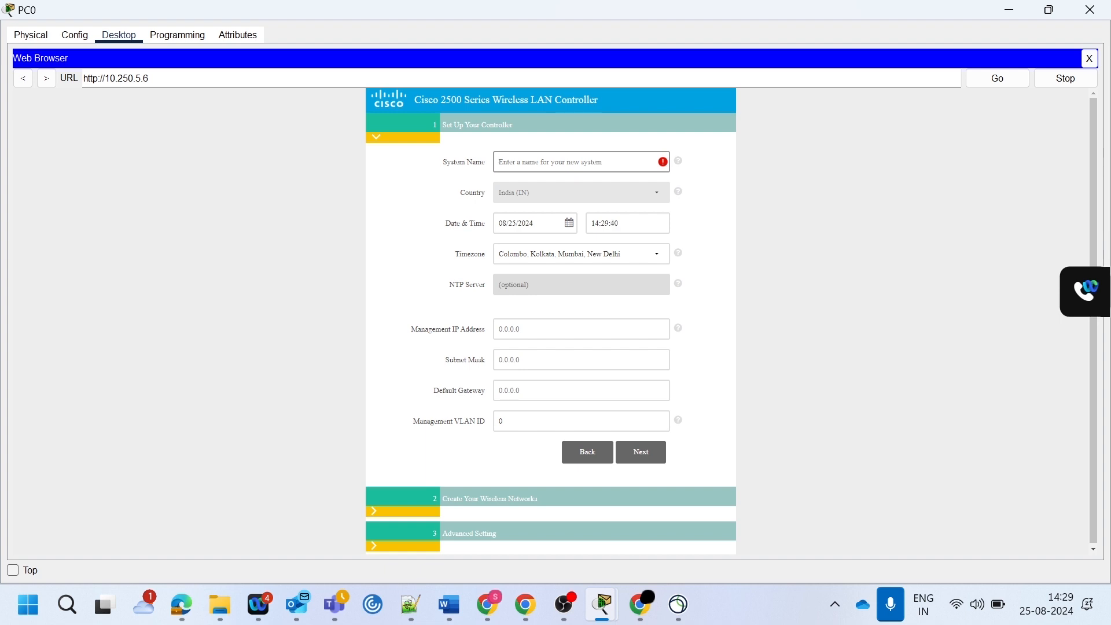
- Name the controller wlc-racine, set management IP 10.250.5.6, subnet mask 255.255.255.0 and default gateway 10.250.5.1, and continue to the wireless networks
type("wlc-racine")
left_click(555, 330)
type("10")
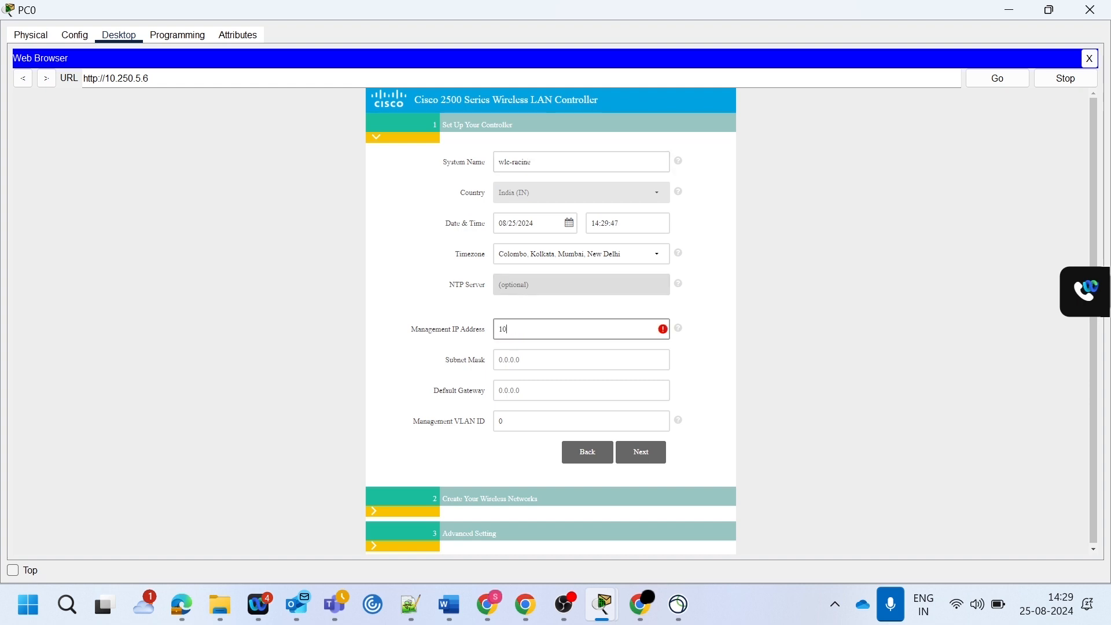
type(".250.5.6")
key("Tab")
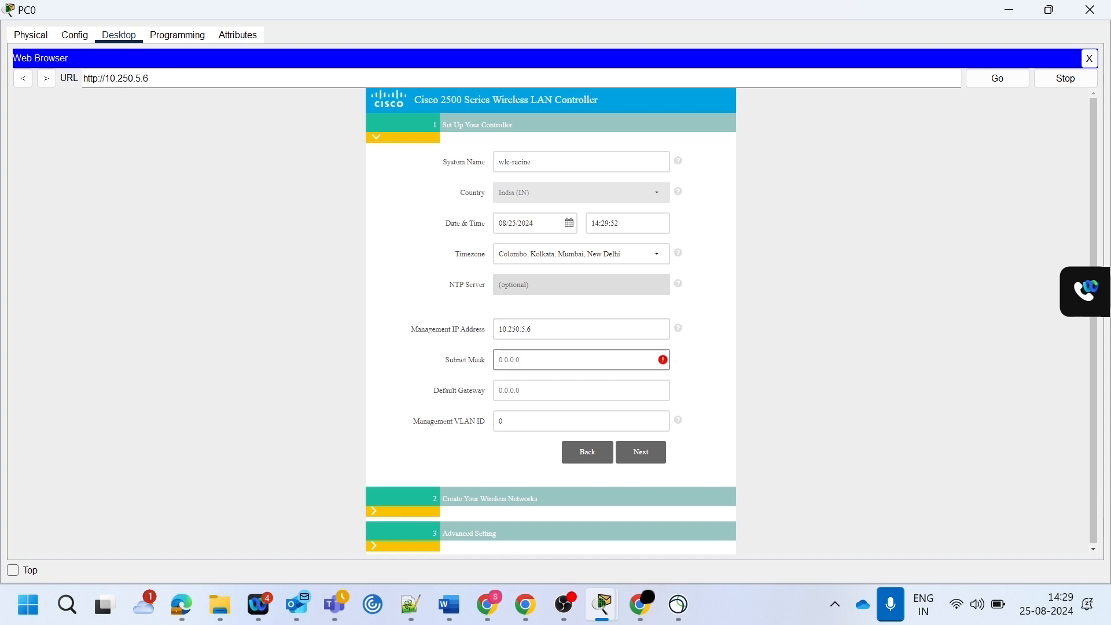
type("255.255.255.0")
key("Tab")
type("10.")
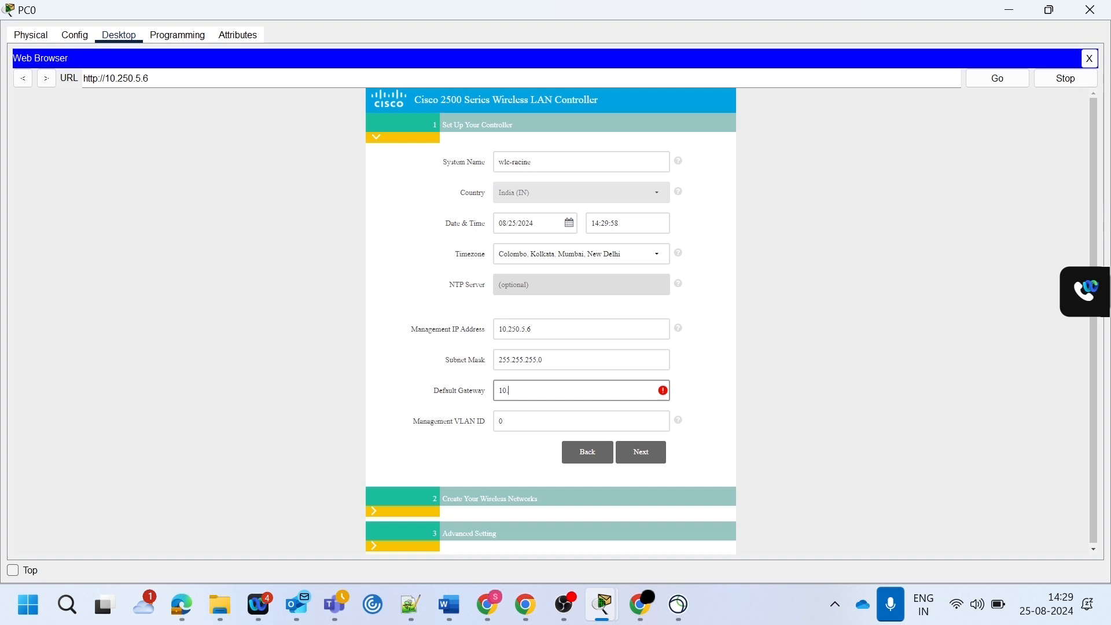
type("250.5.1")
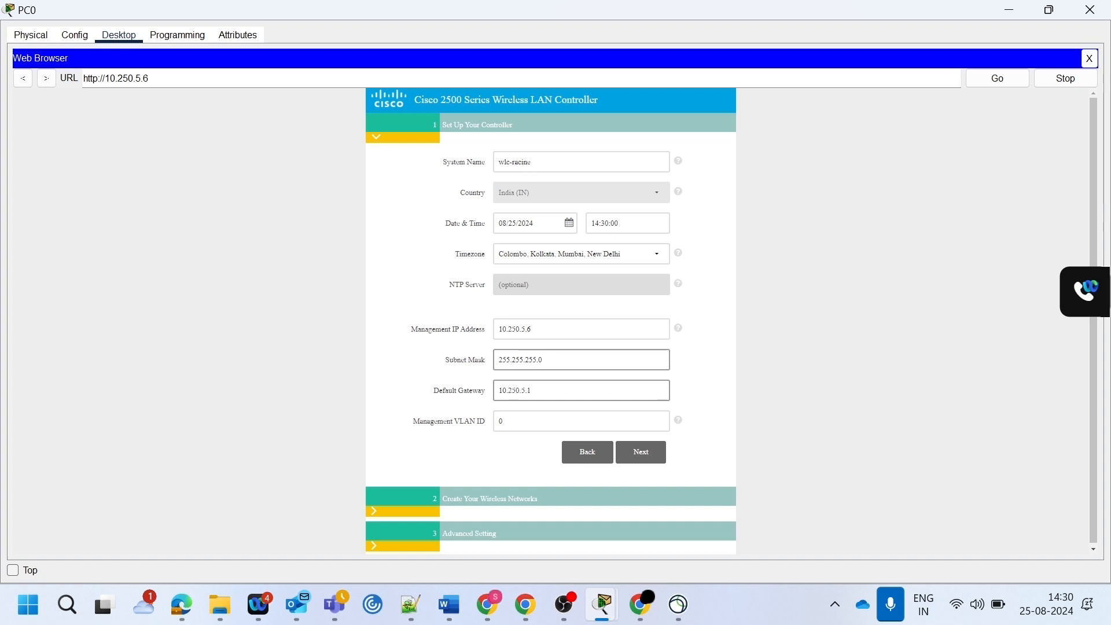
left_click(640, 457)
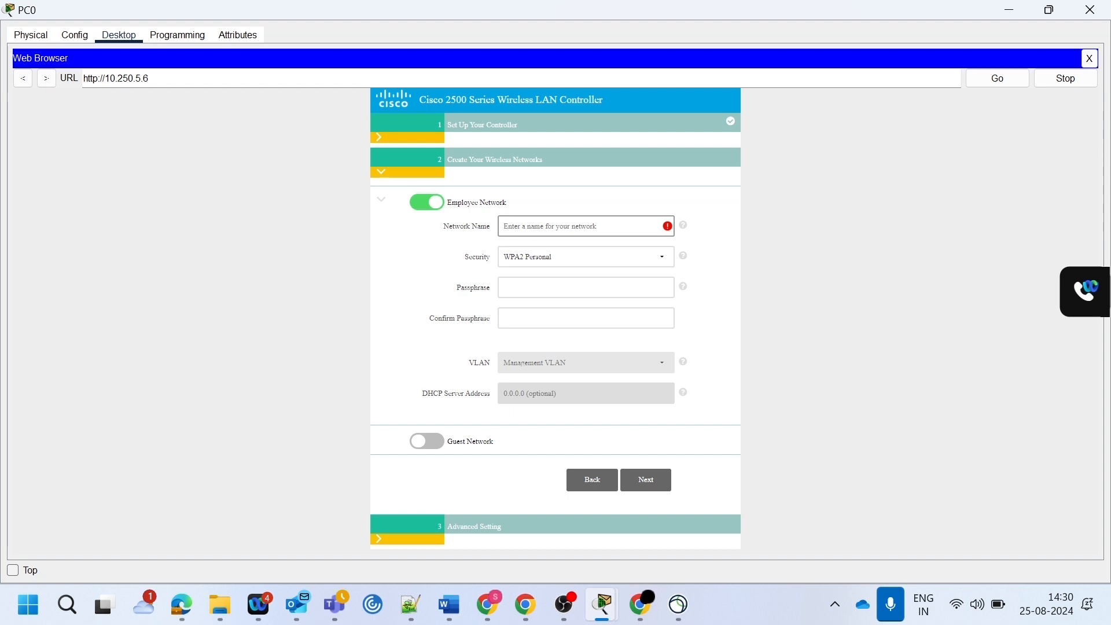
- Name the WPA2 Personal employee network corpnet, enter and confirm its passphrase, and accept the default advanced settings to reach the confirmation summary
type("corpnet")
left_click(552, 283)
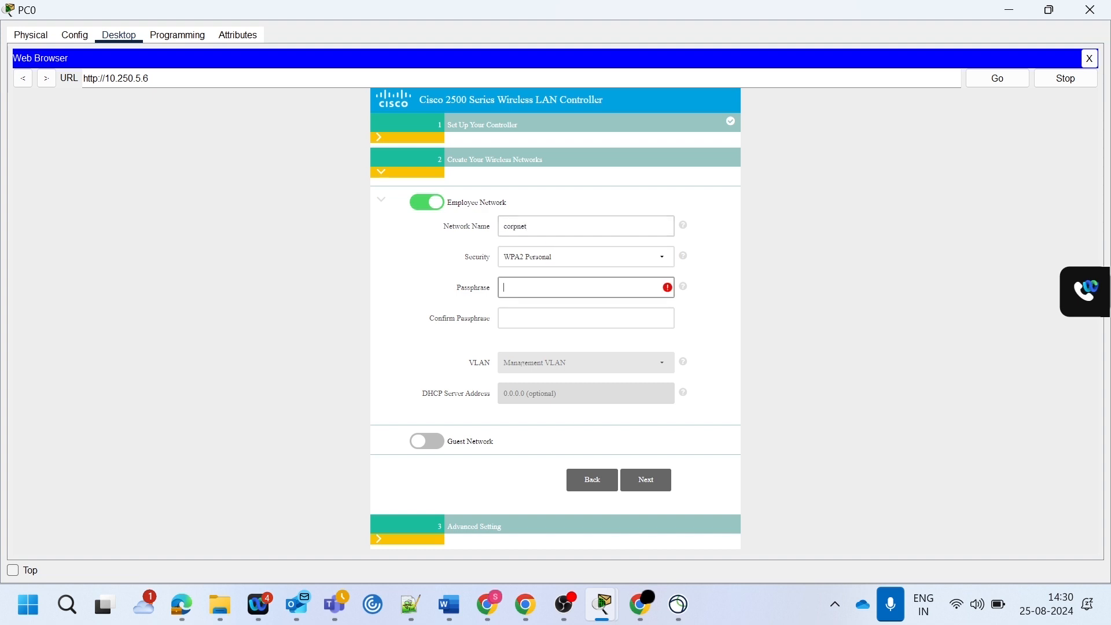
type("••••••••")
key("Tab")
type("•••••••••••")
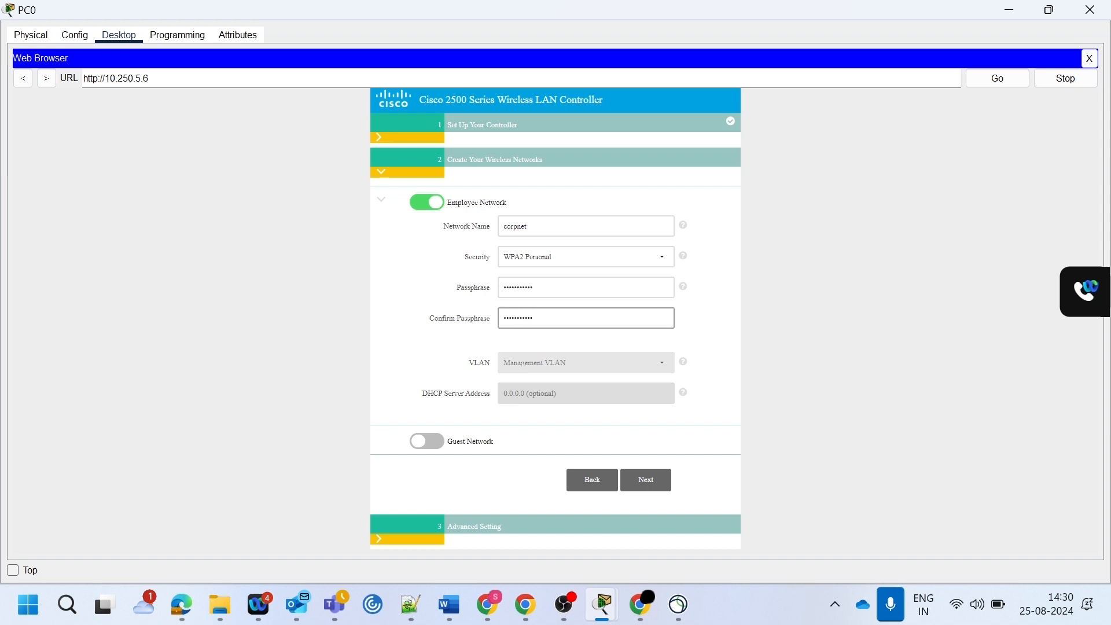
left_click(657, 479)
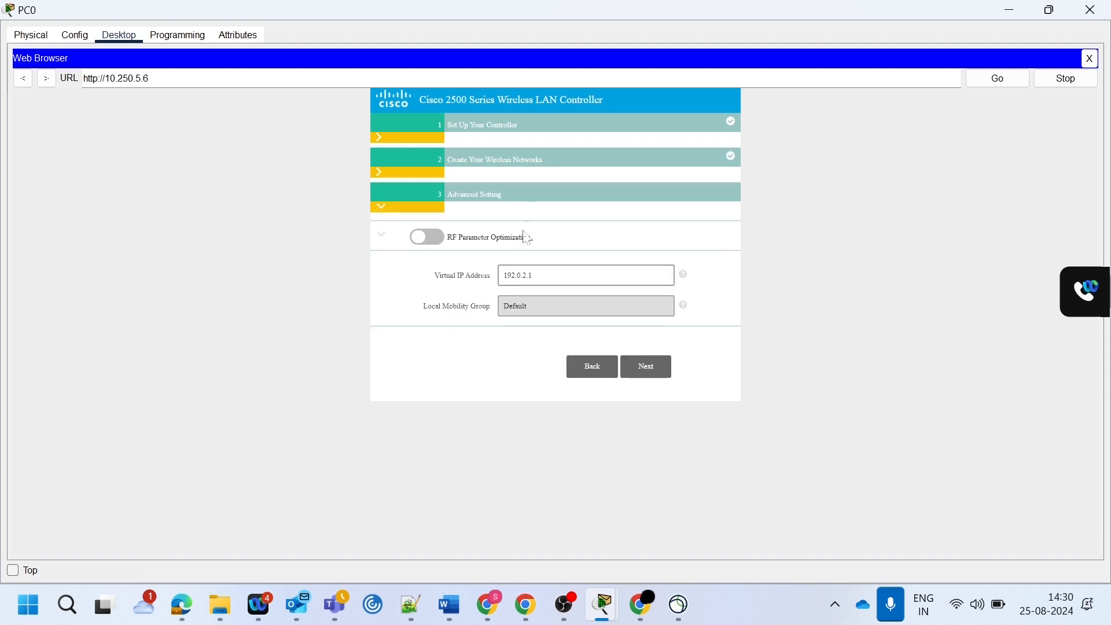
left_click(646, 373)
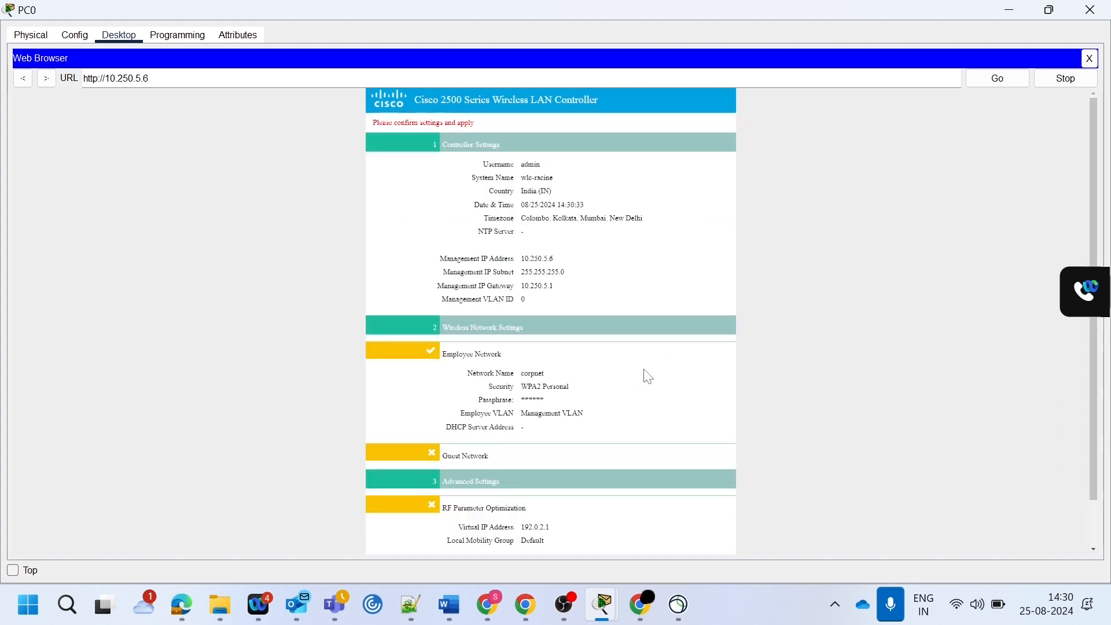
- Apply the controller's confirmed setup settings and accept the system reboot
scroll(639, 365, "down", 3)
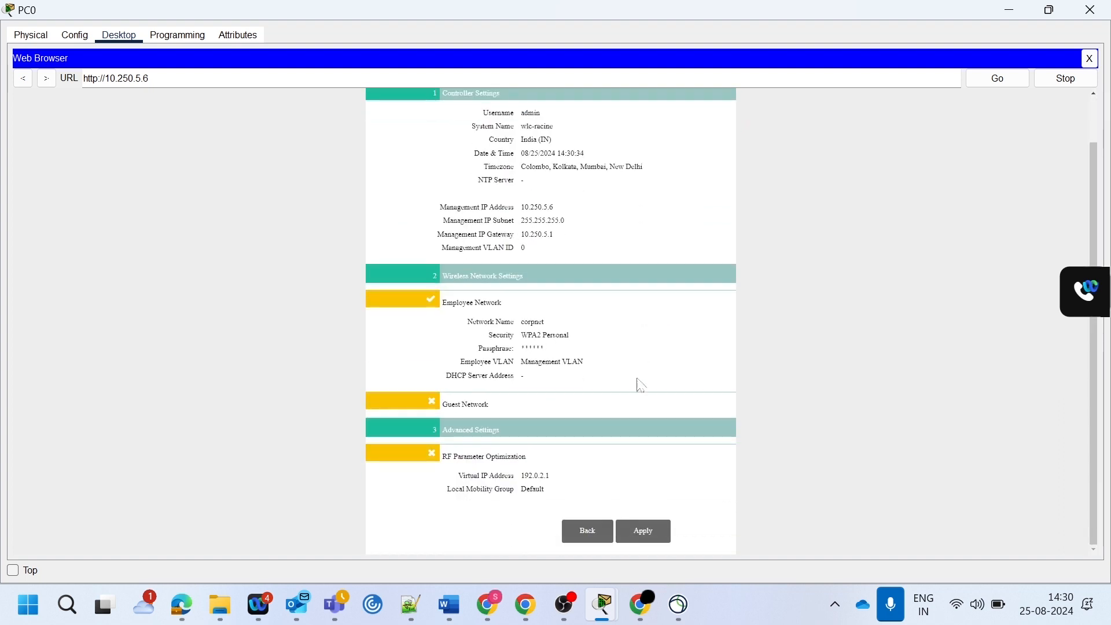
left_click(640, 530)
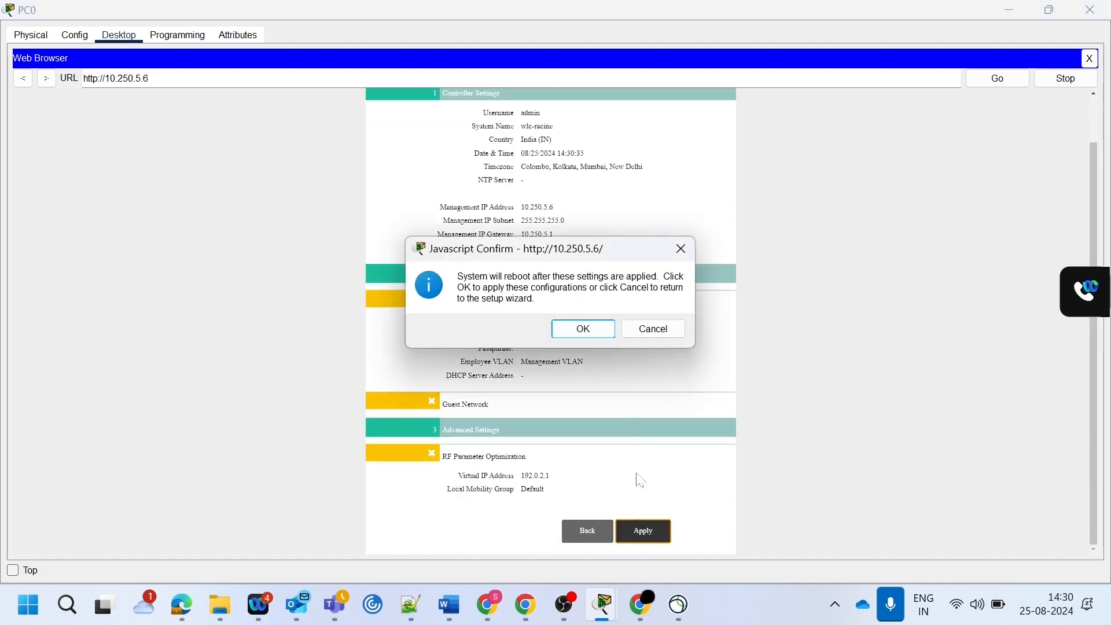
left_click(577, 331)
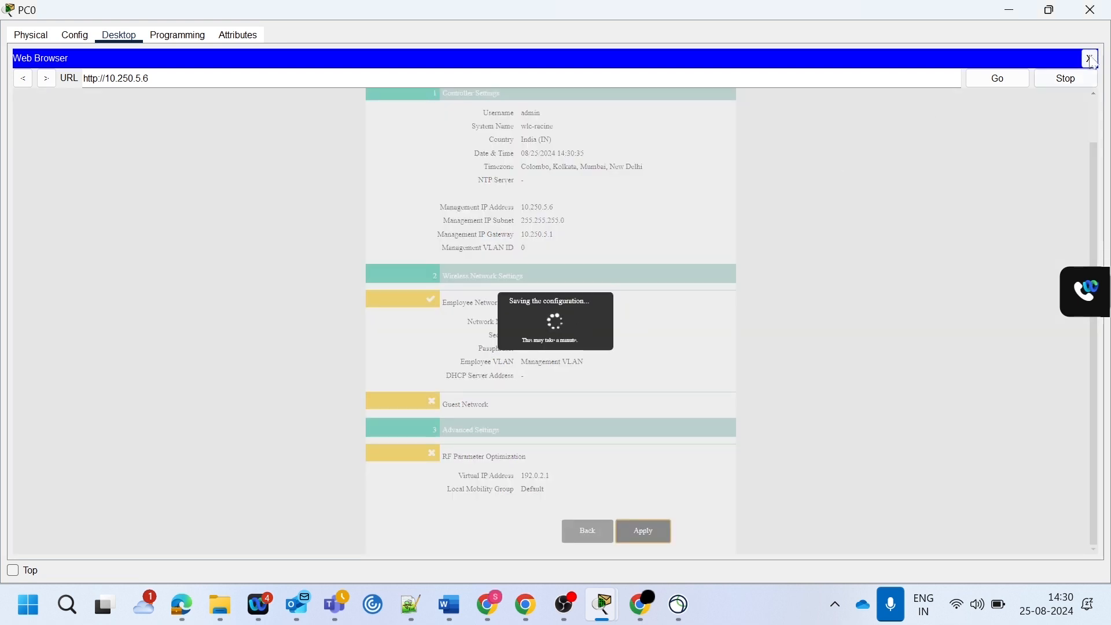
- Rename Light Weight Access Point0 as Corporate and Light Weight Access Point1 as Guest in the topology
left_click(1008, 10)
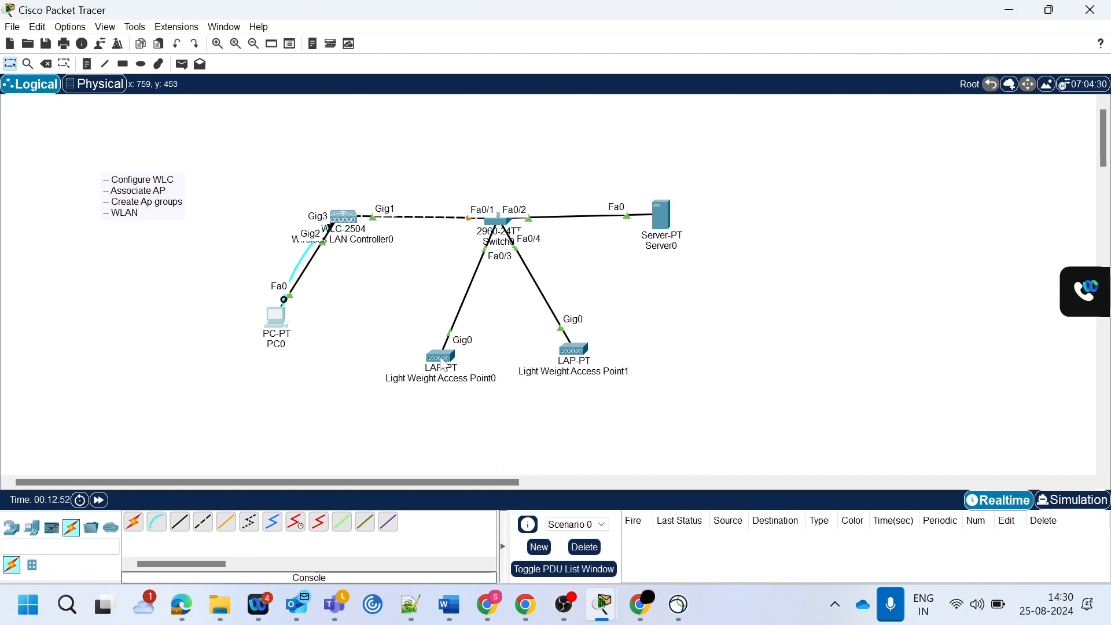
mouse_move(444, 363)
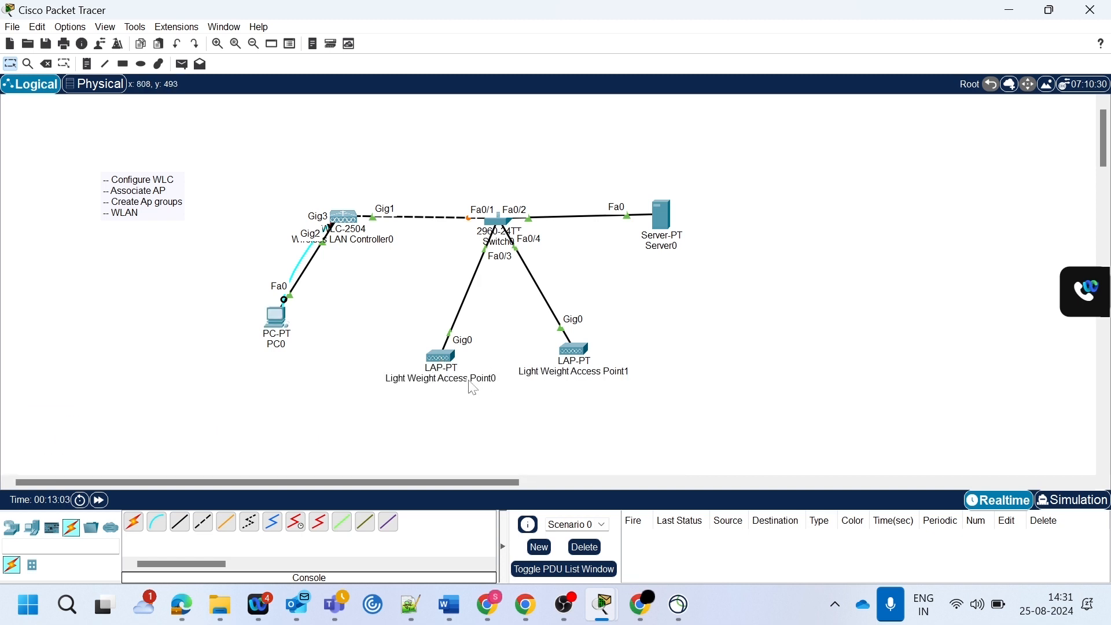
left_click(446, 381)
type("Co")
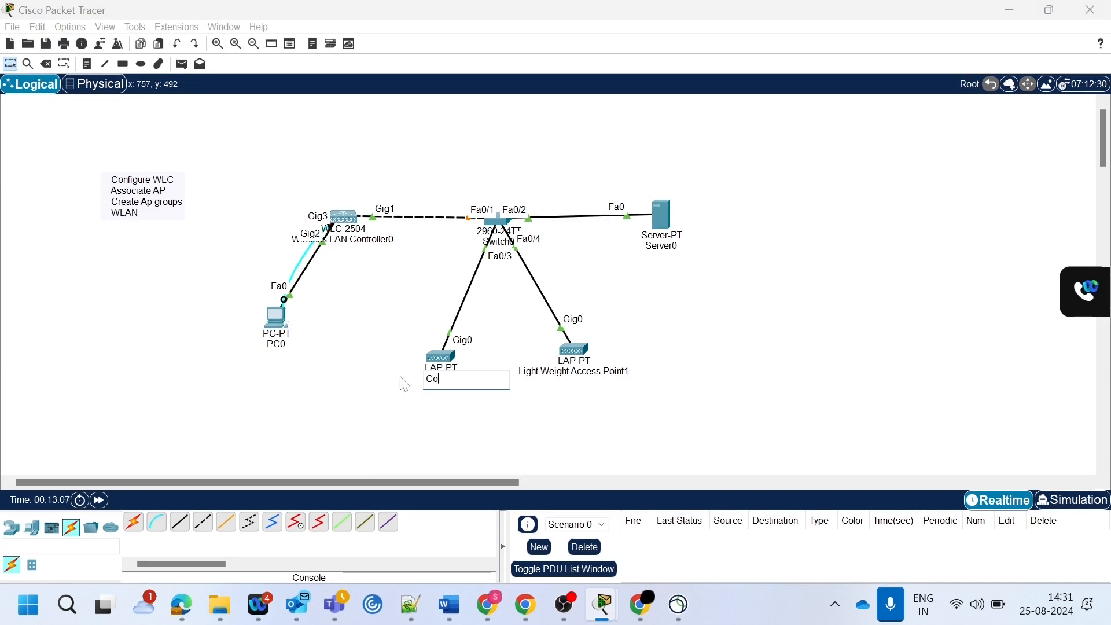
type("rpnrate")
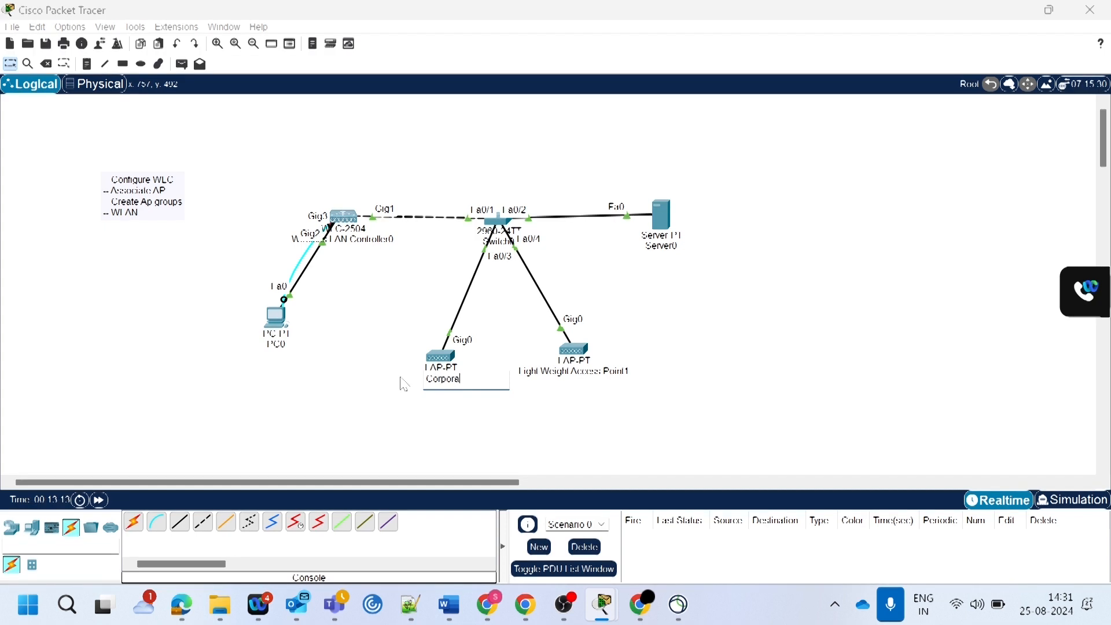
key("Return")
double_click(569, 372)
left_click_drag(587, 383, 519, 367)
type("Guest")
key("Return")
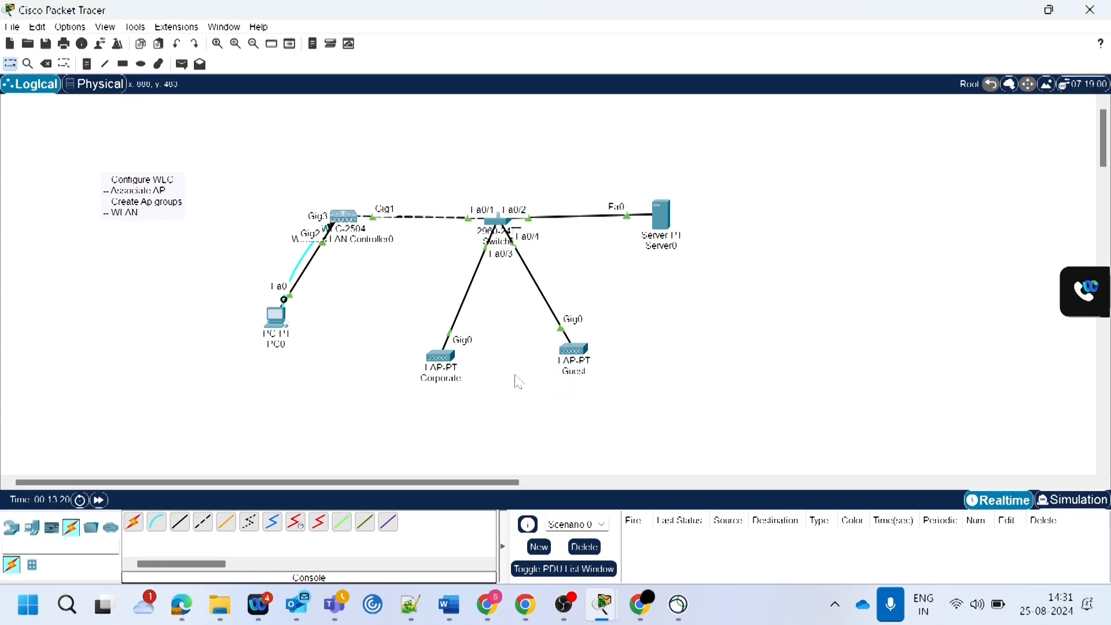
left_click(283, 319)
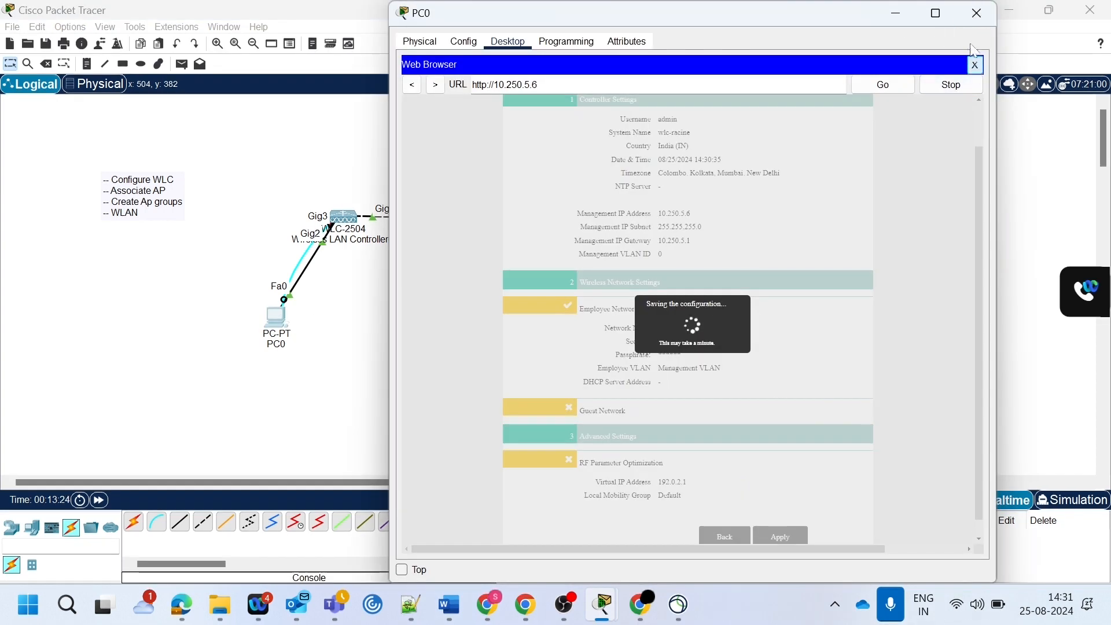
left_click(936, 12)
left_click(988, 87)
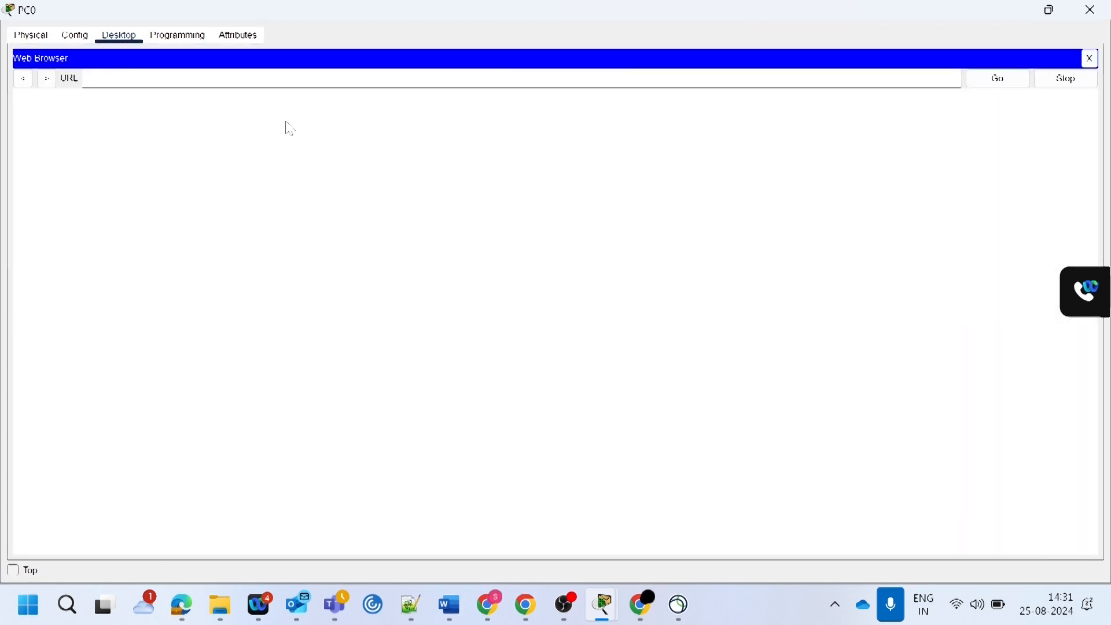
type("10.250.5.6")
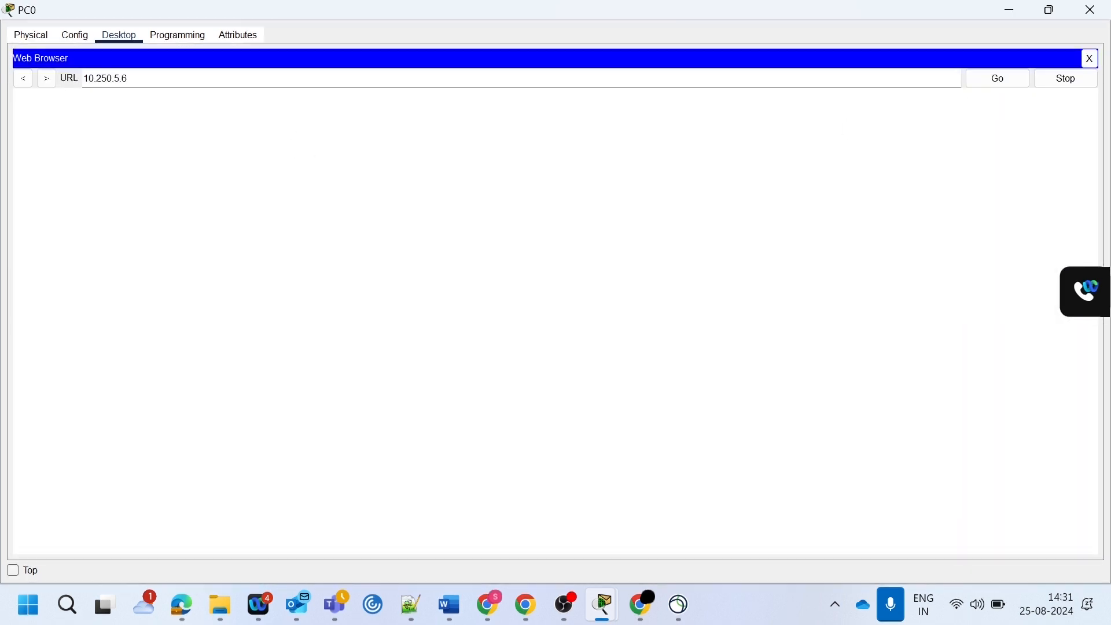
key("Return")
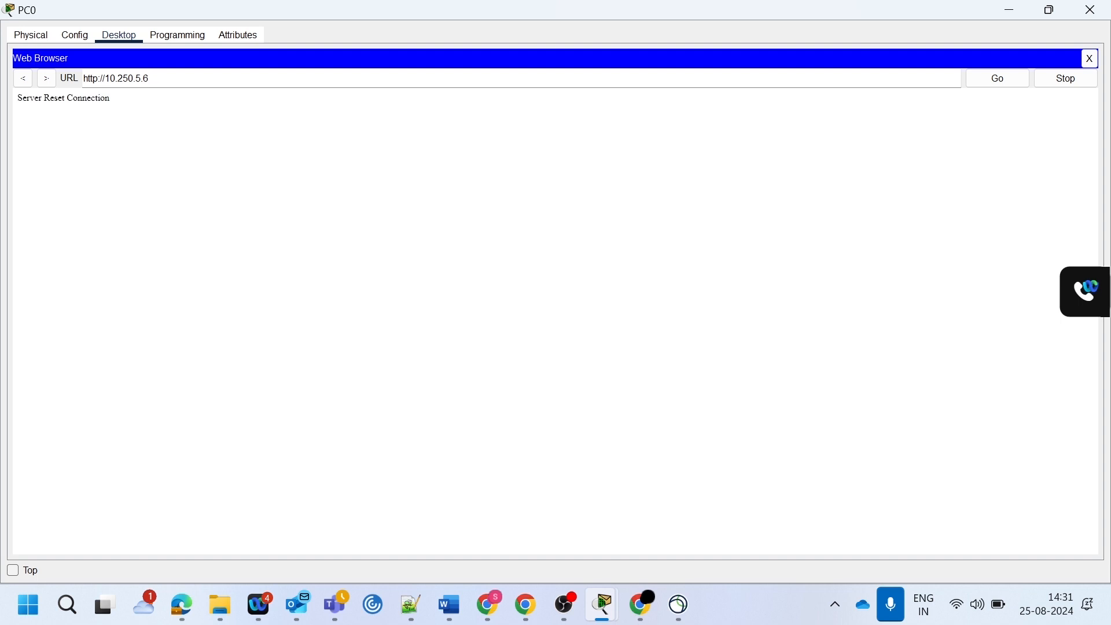
type("s")
key("Return")
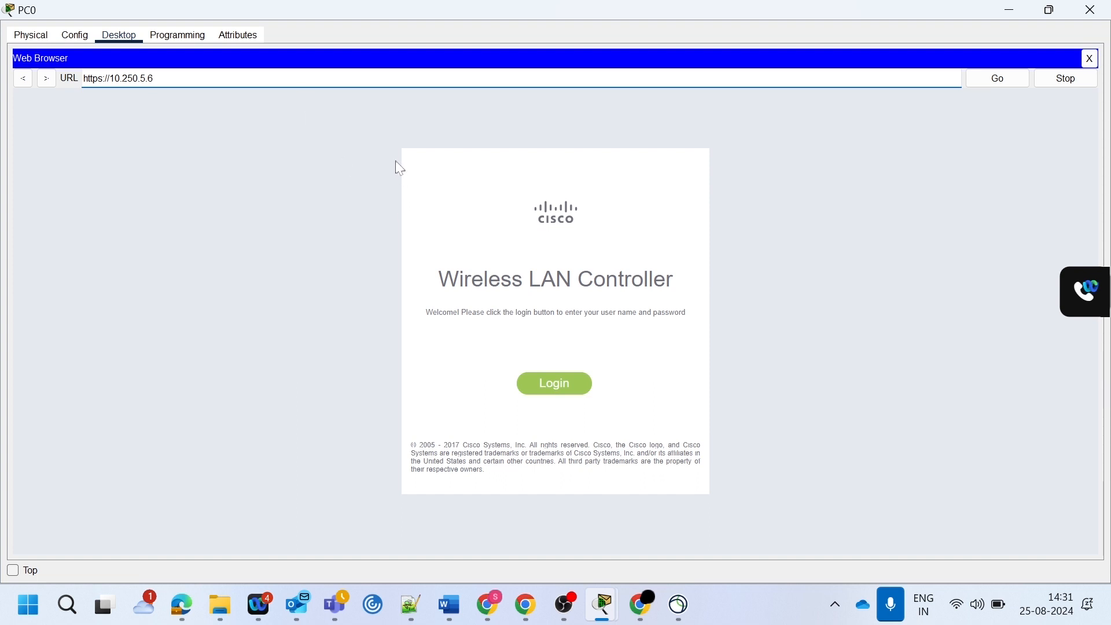
- Log in to the Wireless LAN Controller with username admin and the admin password
left_click(550, 391)
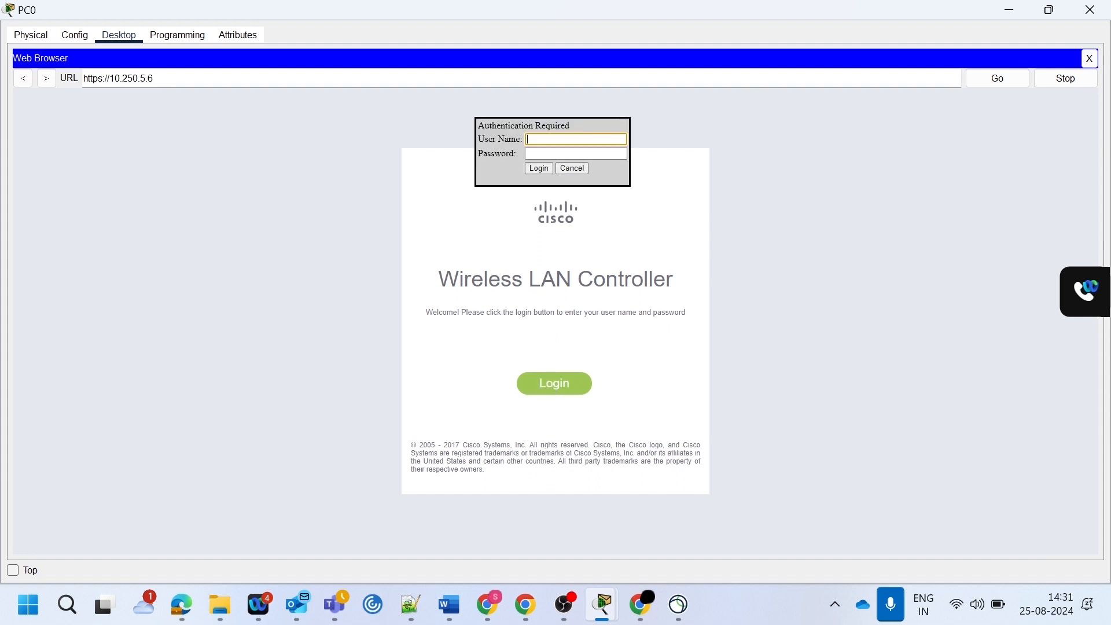
type("amin")
key("BackSpace")
key("BackSpace")
type("admin")
key("Tab")
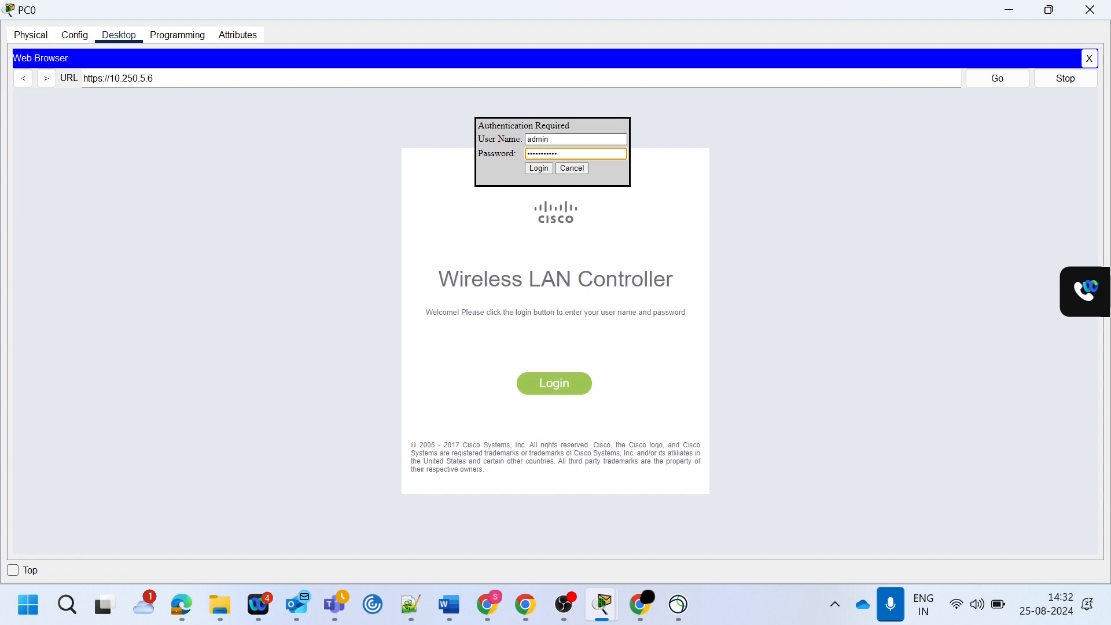
left_click(539, 169)
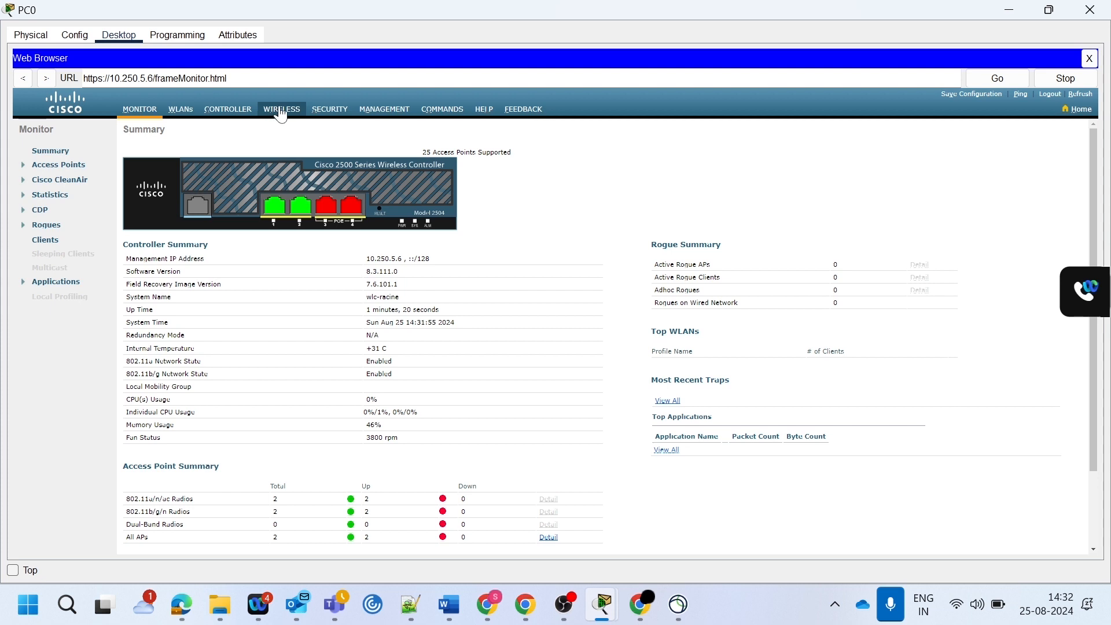
- Examine the controller's list of all access points, its WLAN list, and the access points in the topology
left_click(280, 114)
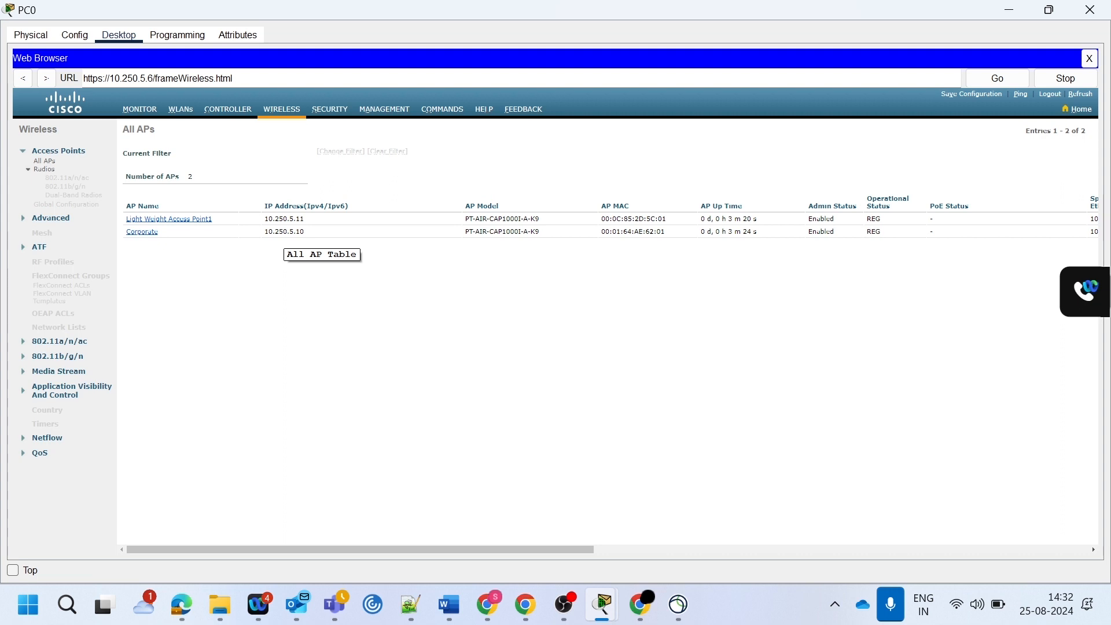
left_click_drag(510, 549, 129, 507)
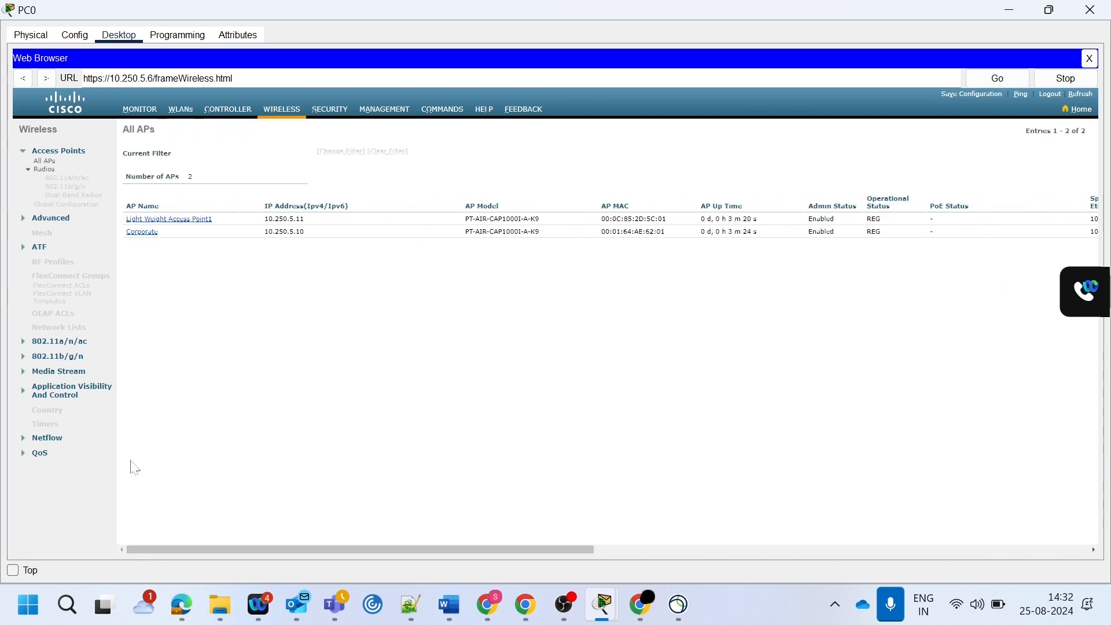
left_click(181, 115)
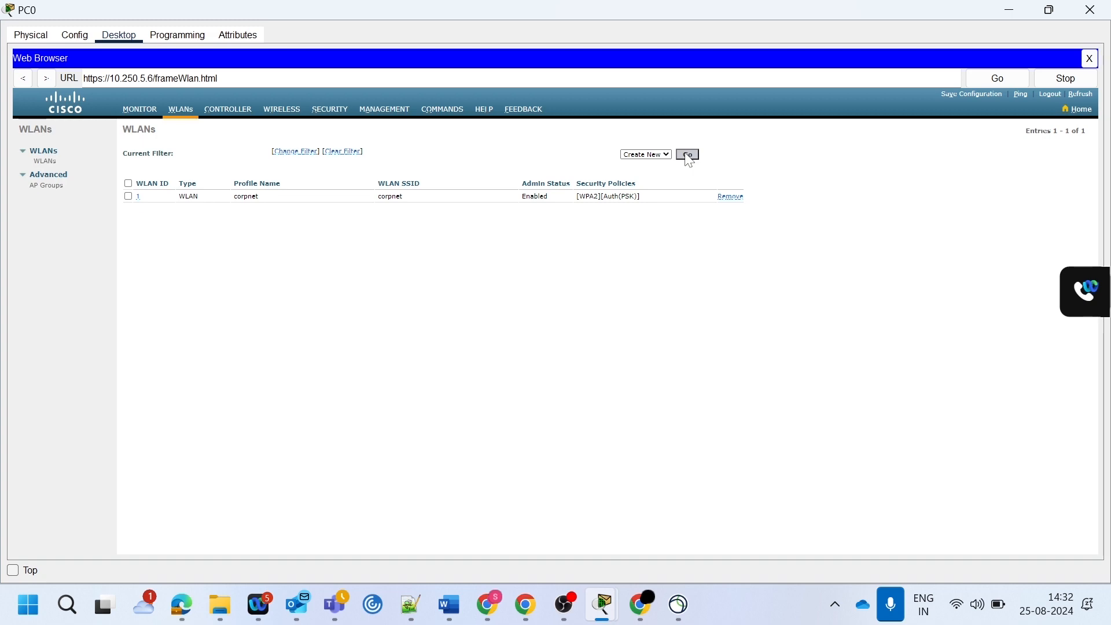
left_click(997, 9)
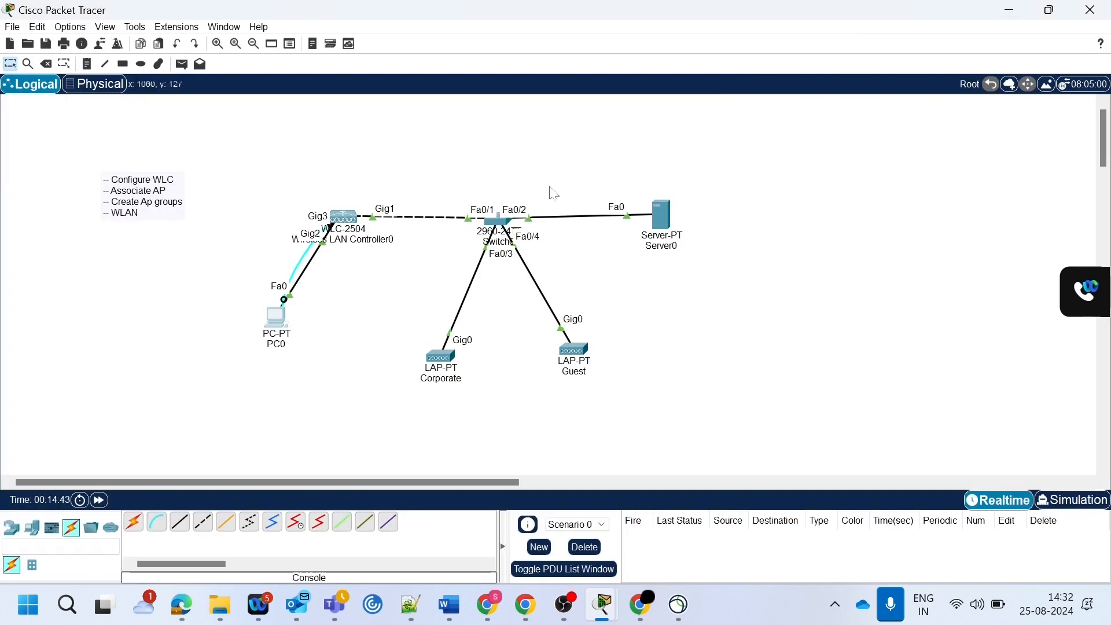
mouse_move(443, 356)
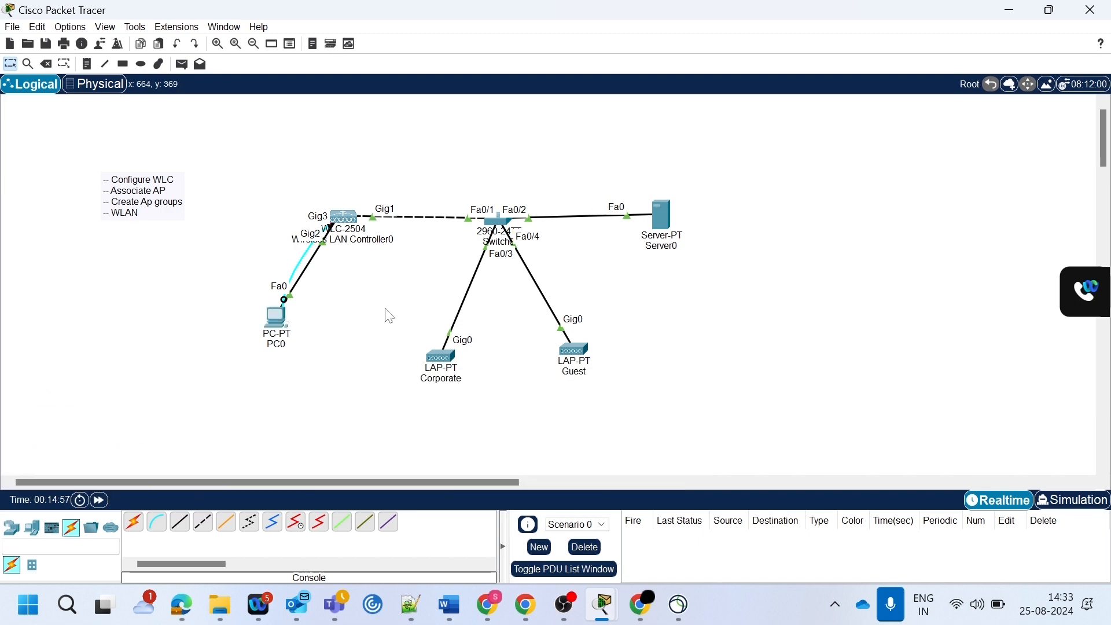
- Create a new WLAN on the controller with profile name guestnet and SSID guestnet
key("alt+Tab")
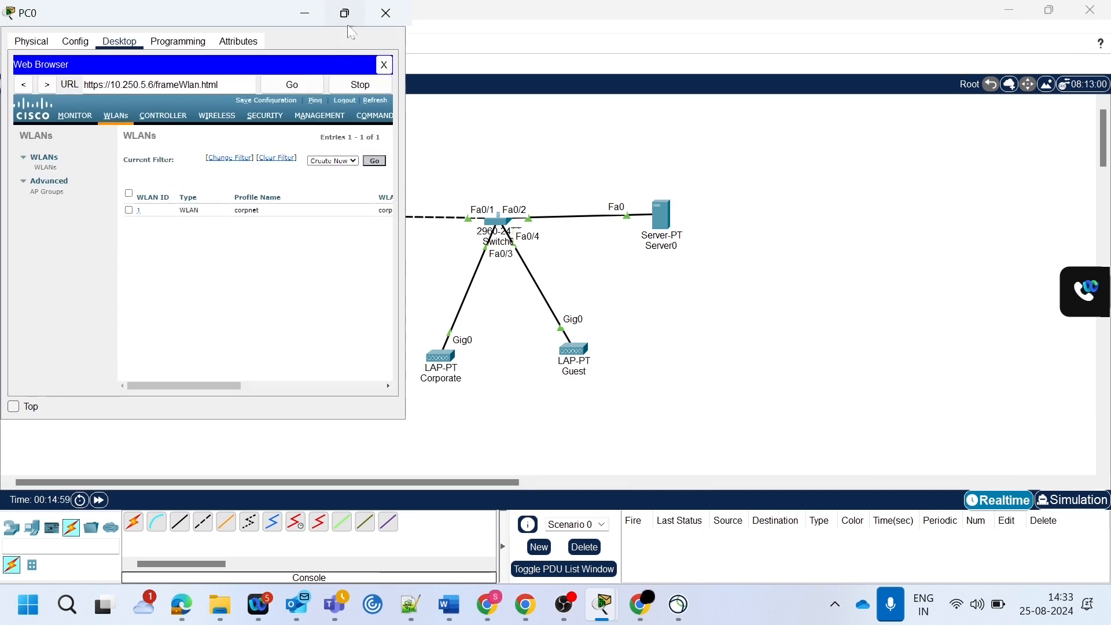
left_click(344, 10)
left_click(933, 14)
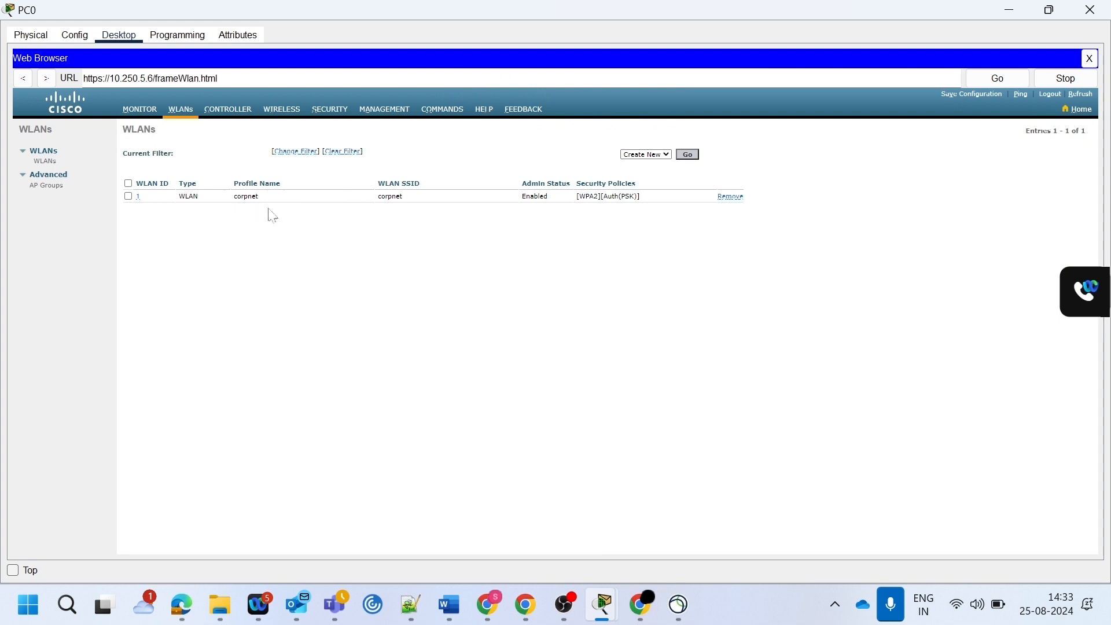
left_click(688, 156)
left_click(260, 170)
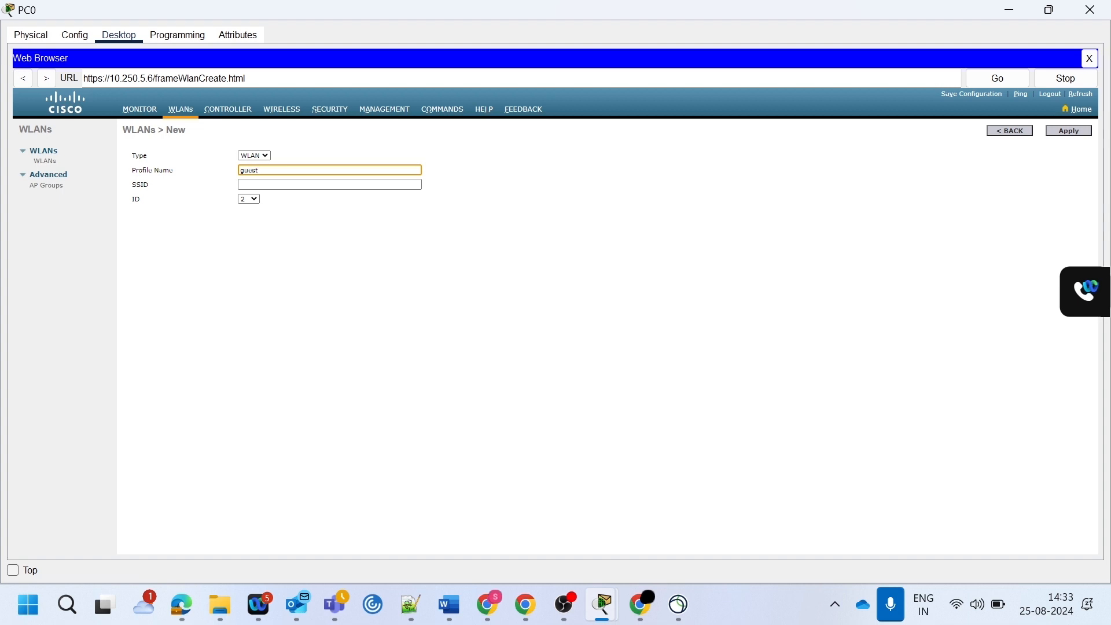
key("Tab")
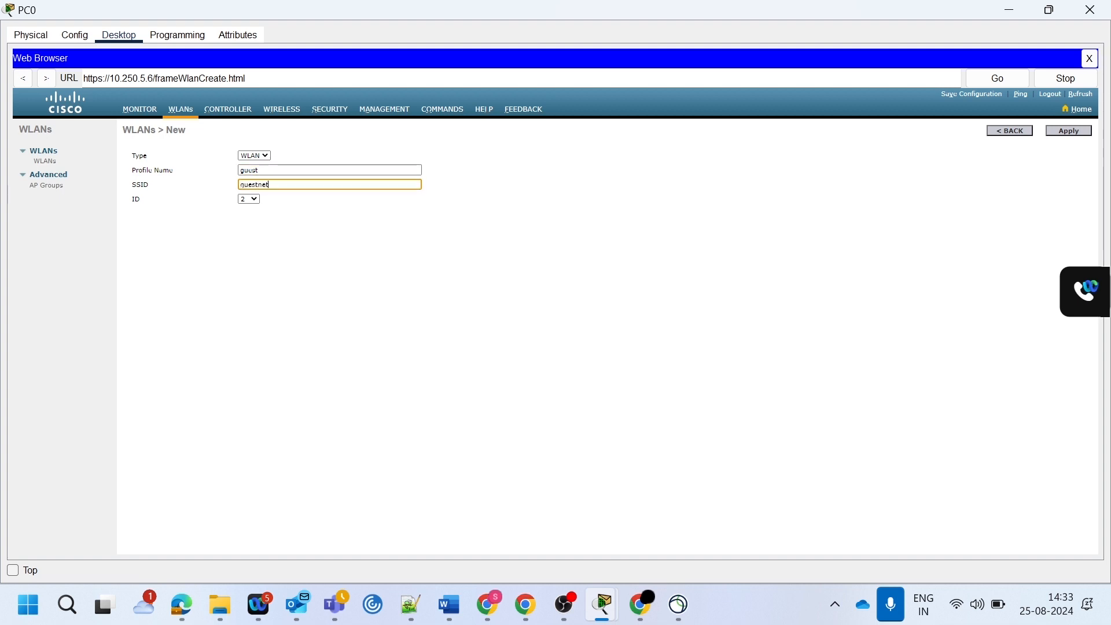
left_click(272, 171)
type("net")
left_click(1064, 132)
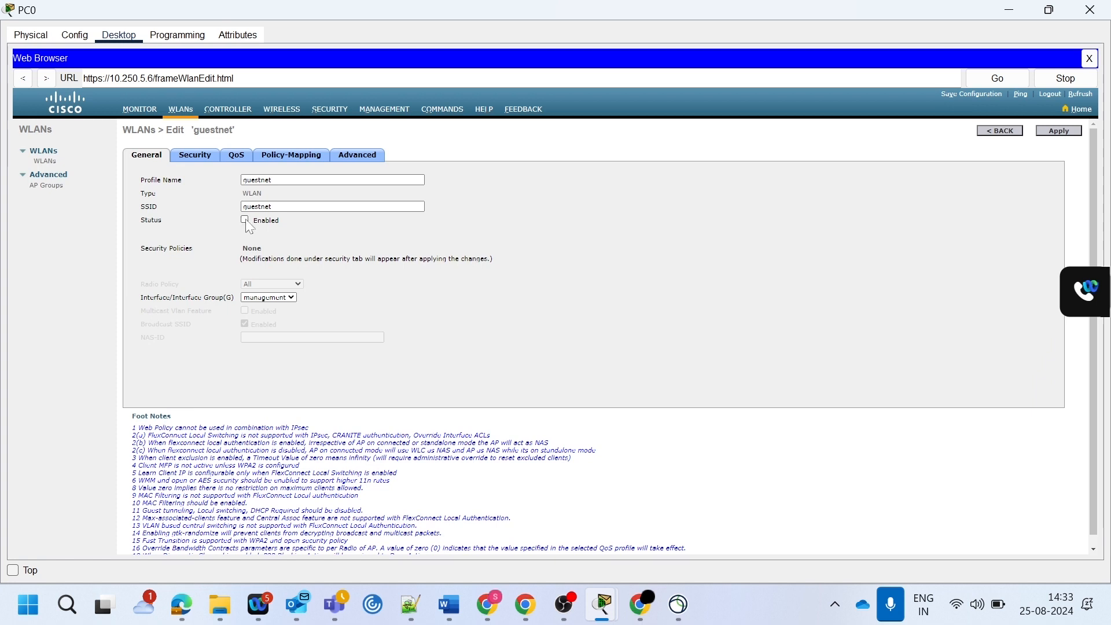
- Secure guestnet with WPA+WPA2 Layer 2 security, enable the WPA2 policy and PSK, enter the pre-shared key, and apply the changes
left_click(196, 156)
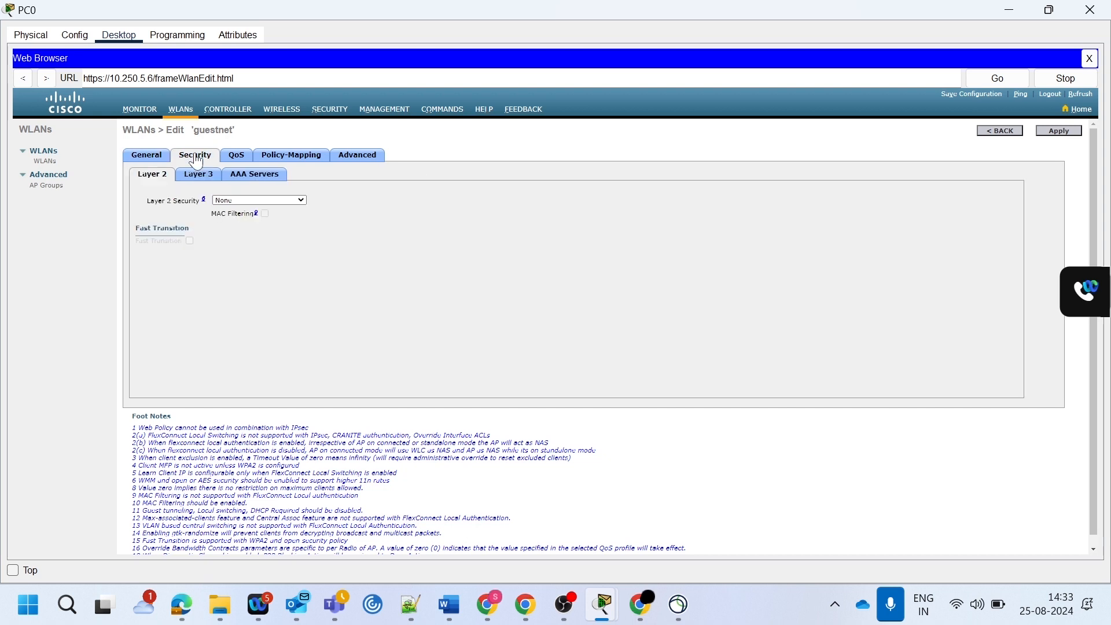
left_click(245, 201)
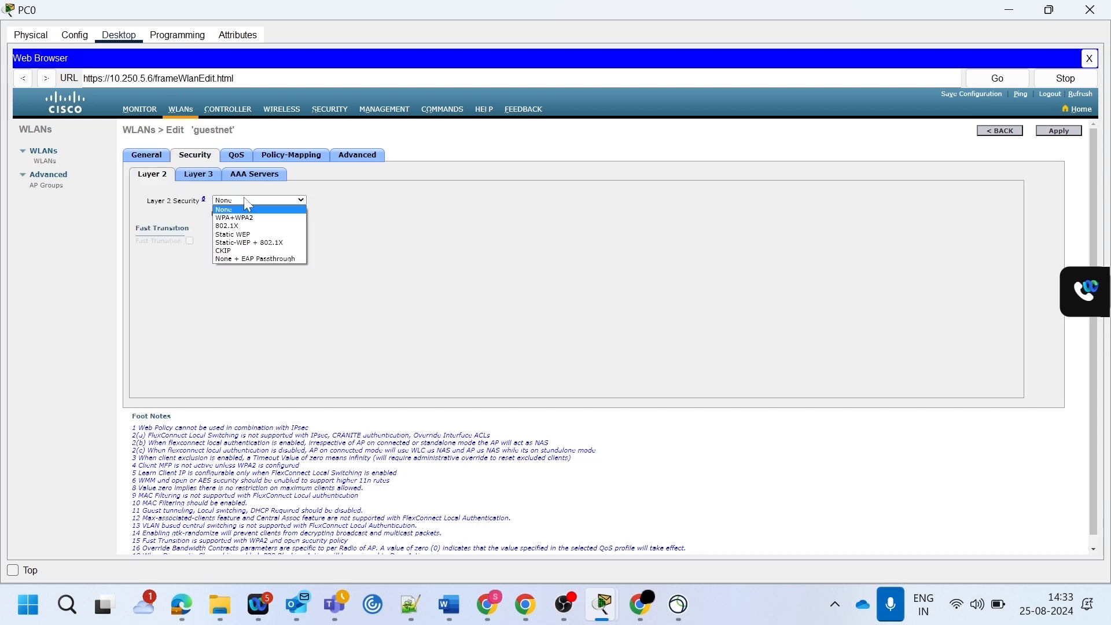
left_click(256, 218)
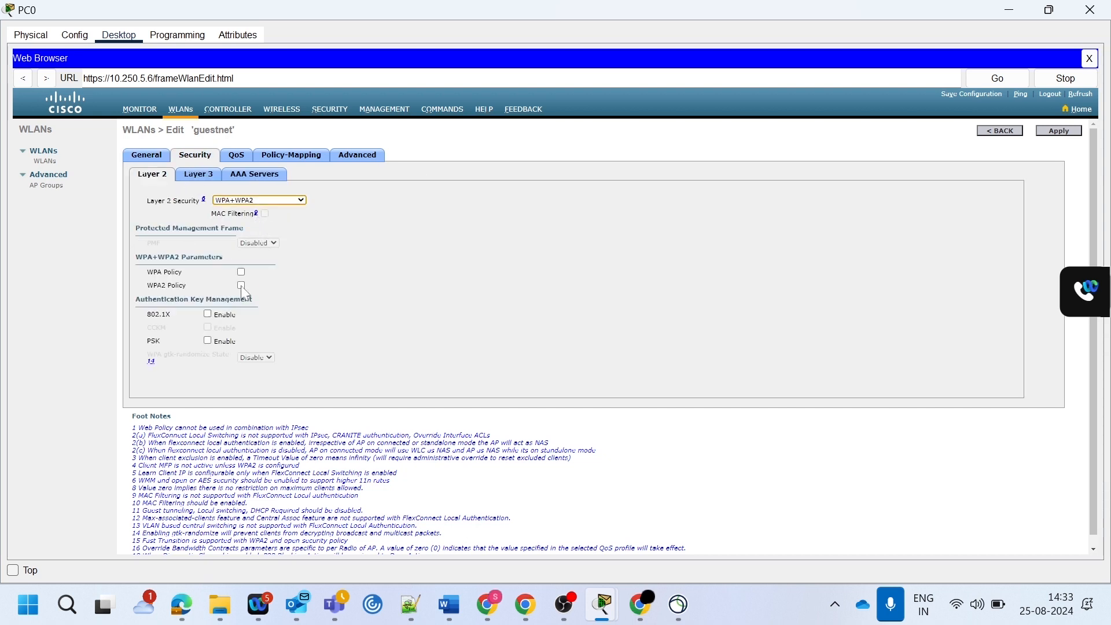
left_click(241, 286)
scroll(345, 305, "down", 1)
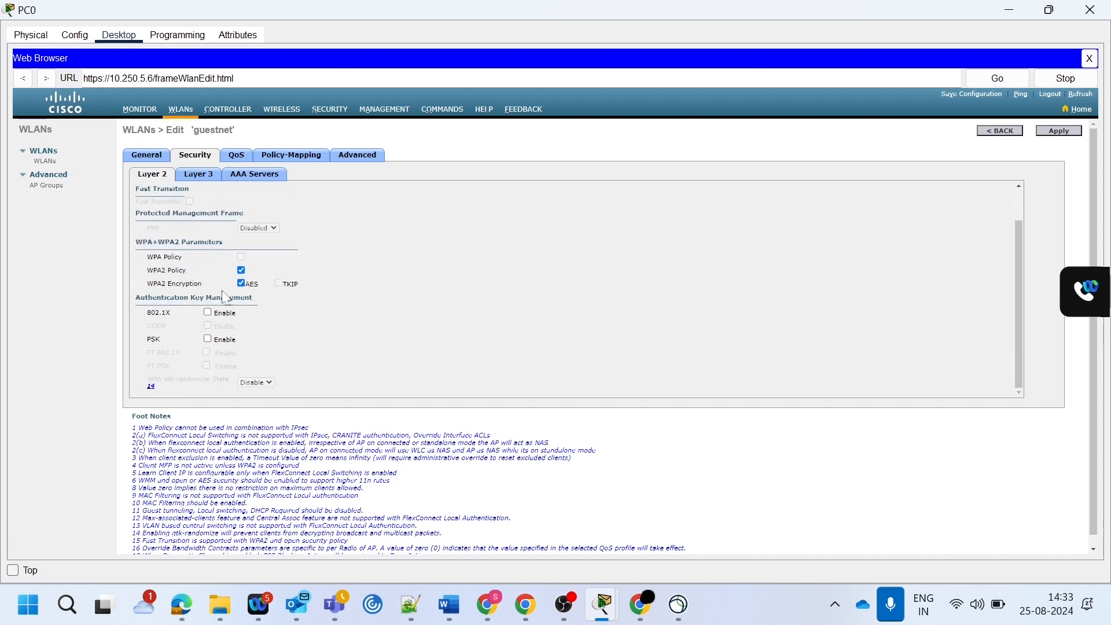
left_click(208, 341)
scroll(340, 336, "down", 1)
left_click(292, 366)
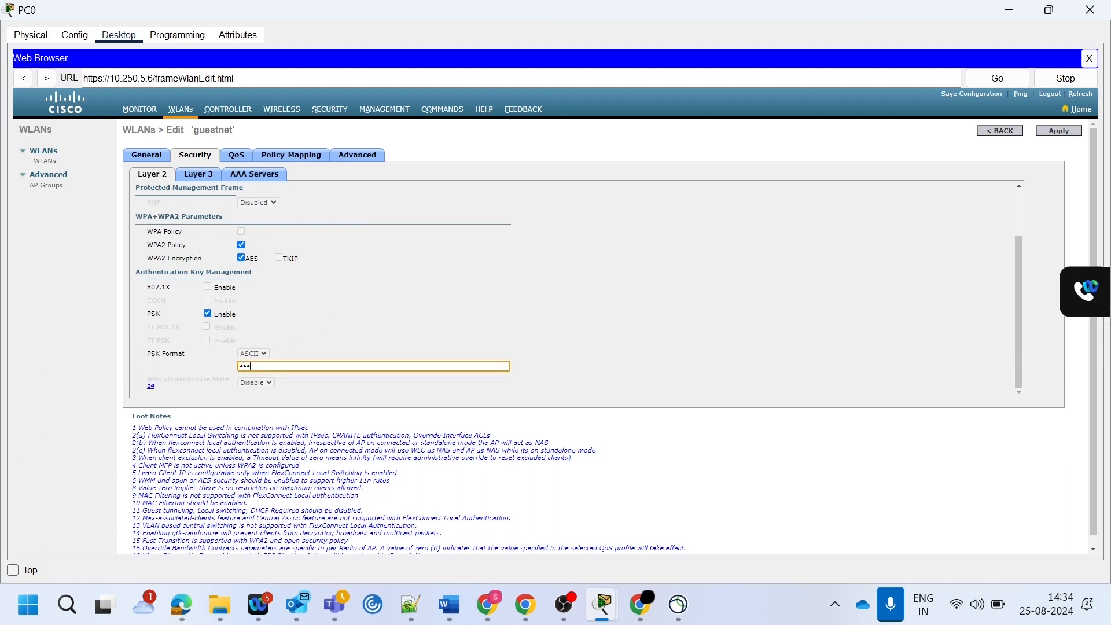
type("•••••••••••")
left_click(1061, 133)
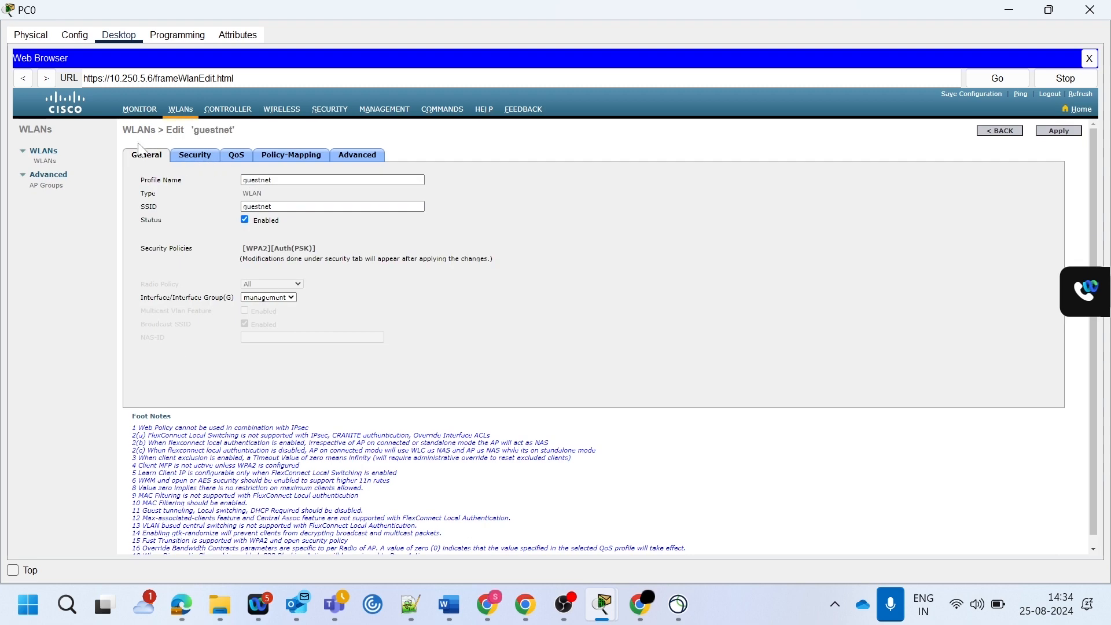
- Return to the WLAN list and check the profile names and security policies of the corpnet and guestnet entries
left_click(46, 163)
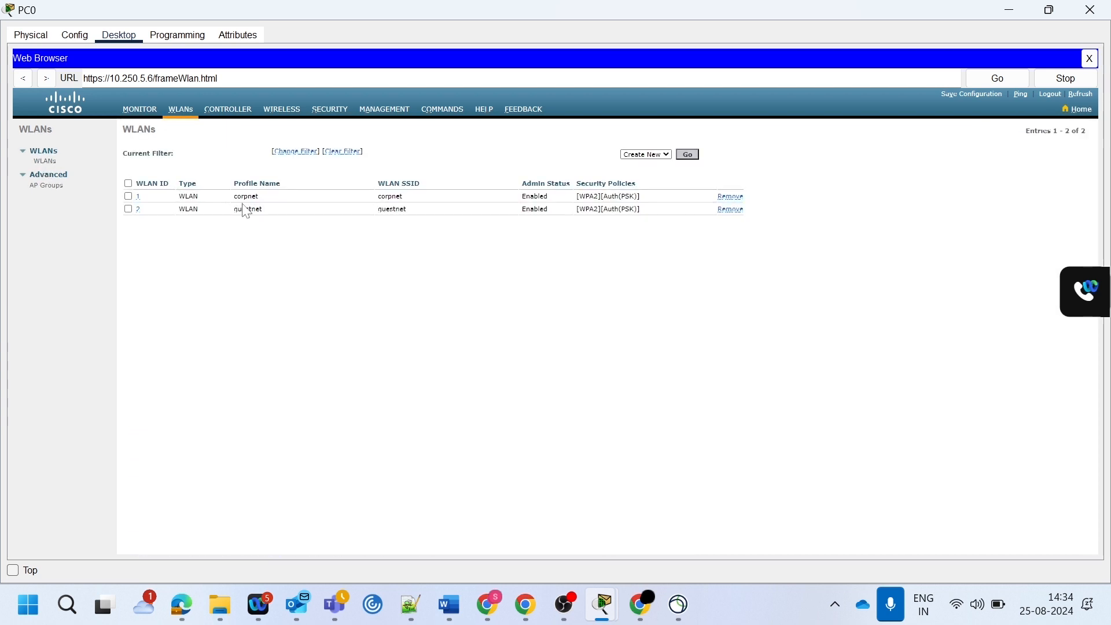
left_click_drag(260, 197, 220, 209)
left_click_drag(578, 210, 640, 210)
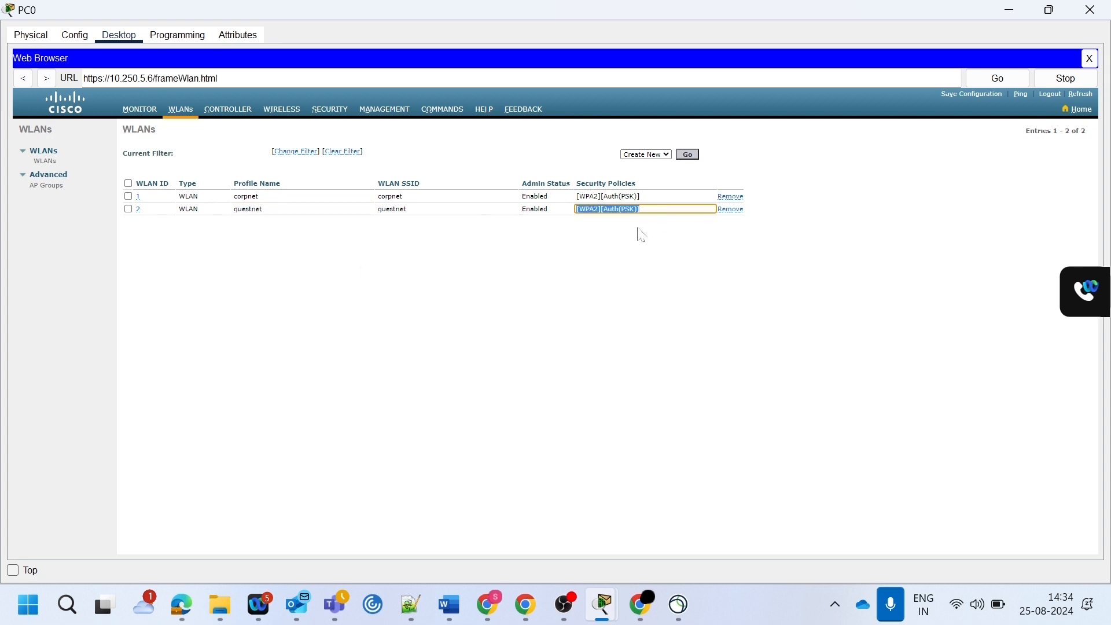
left_click(625, 253)
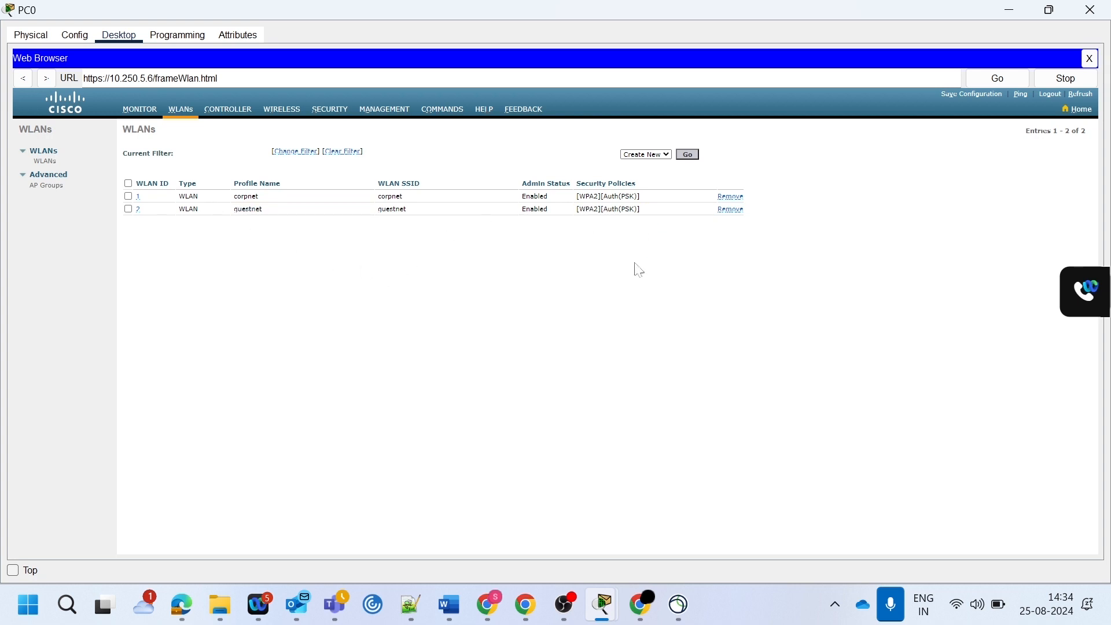
- Save the controller configuration to flash and check which WLANs the Corporate access point provides in the topology
left_click(961, 96)
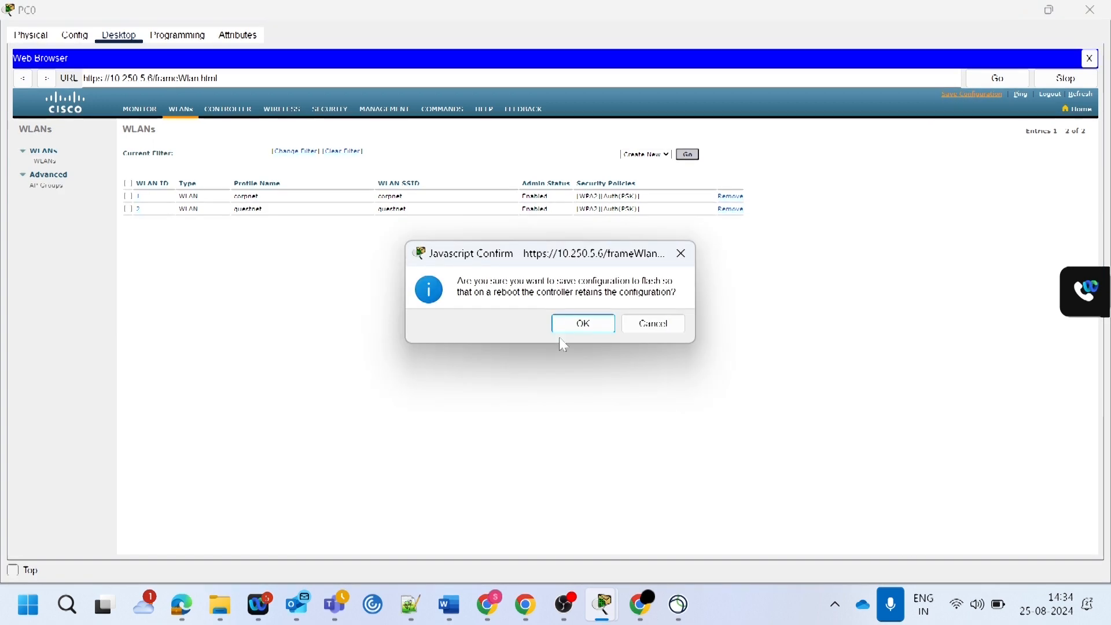
left_click(580, 323)
left_click(624, 323)
left_click(1090, 10)
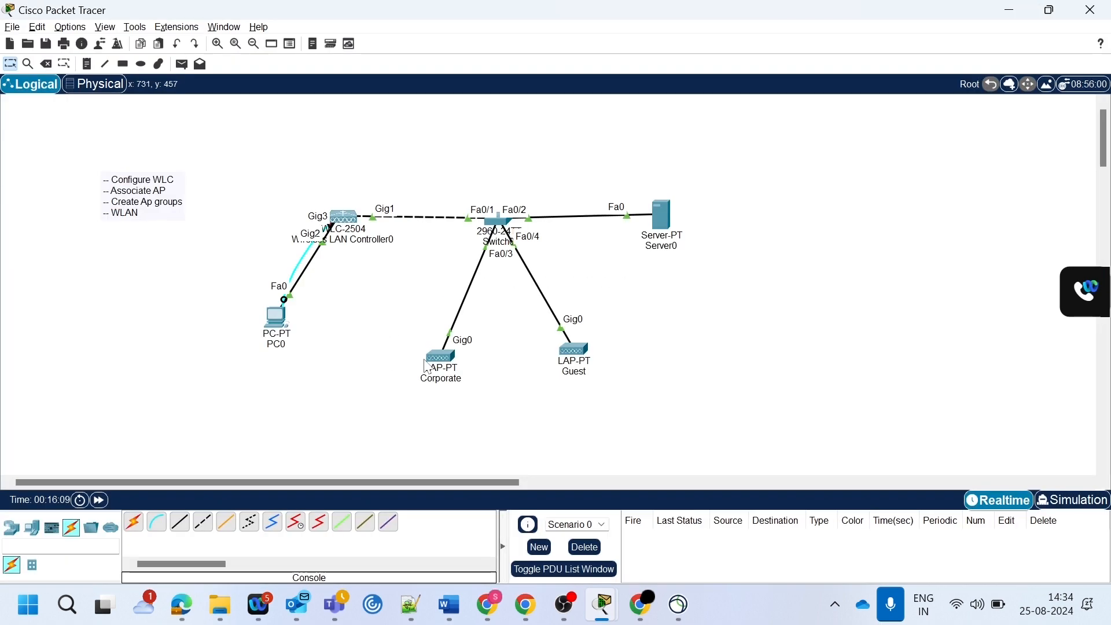
mouse_move(443, 363)
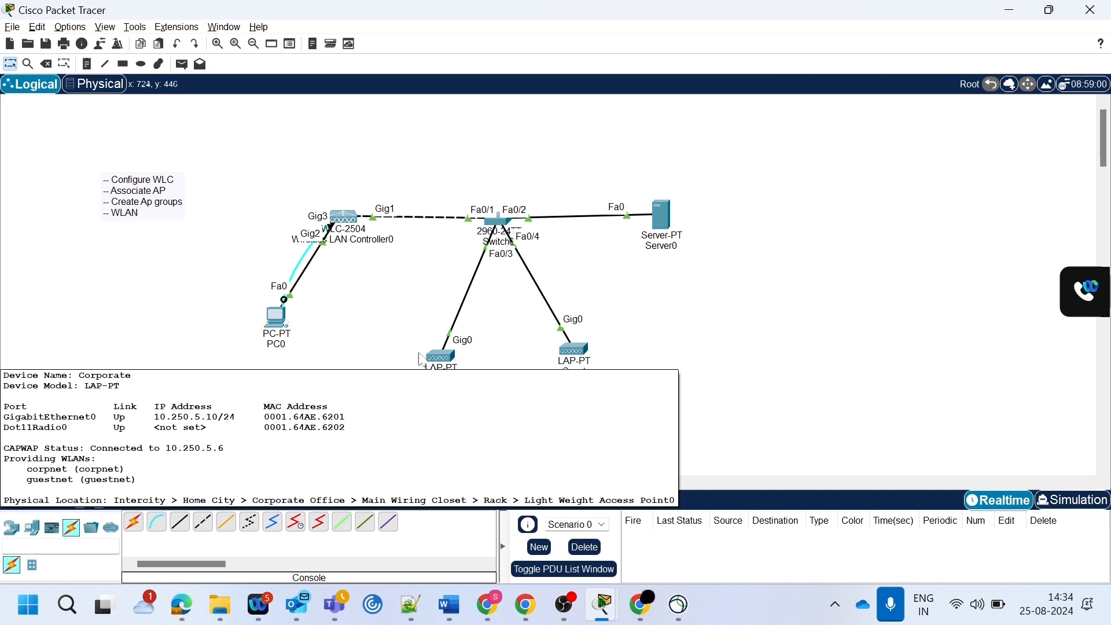
- Add a Laptop-PT end device to the topology near the Corporate access point
left_click(33, 527)
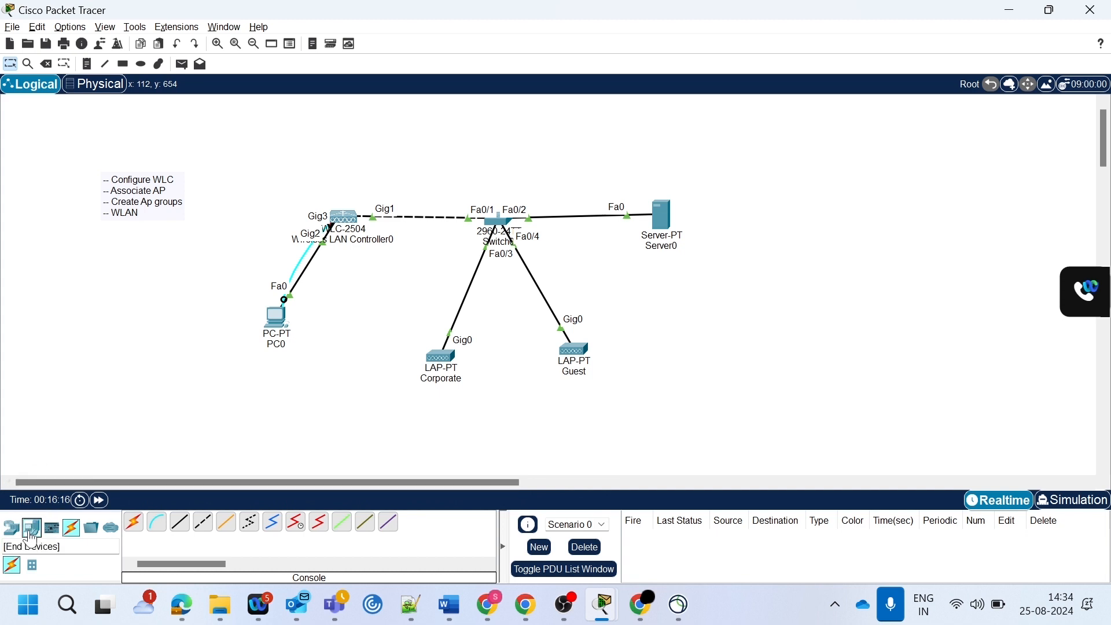
left_click(157, 523)
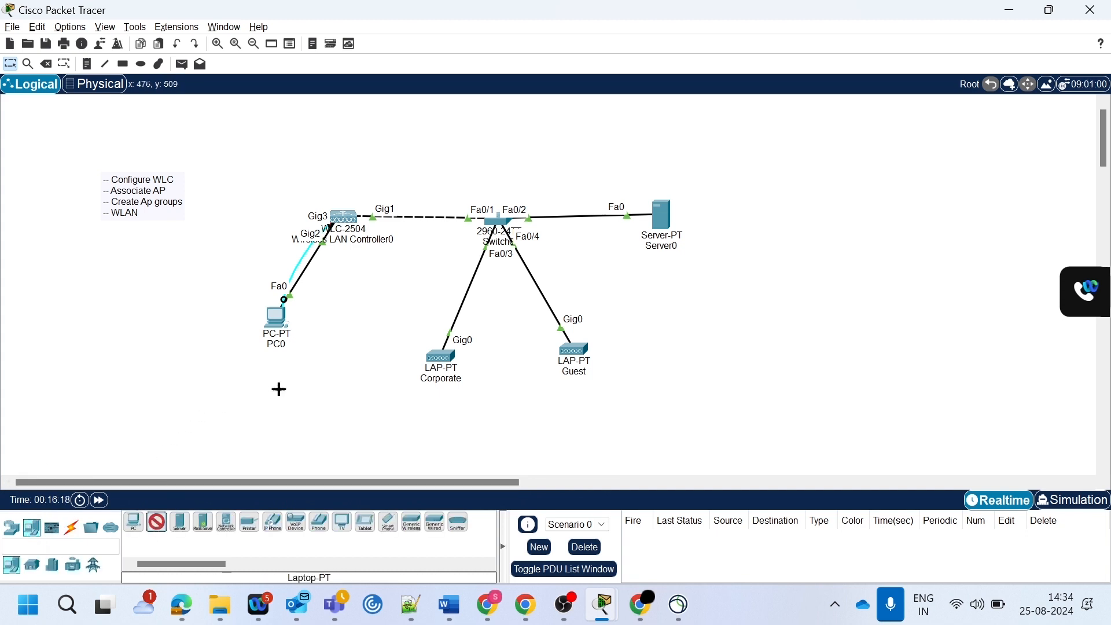
left_click(364, 413)
- Replace the laptop's wired network module with the PT-LAPTOP-NM-1W wireless module and power the laptop on
left_click(369, 416)
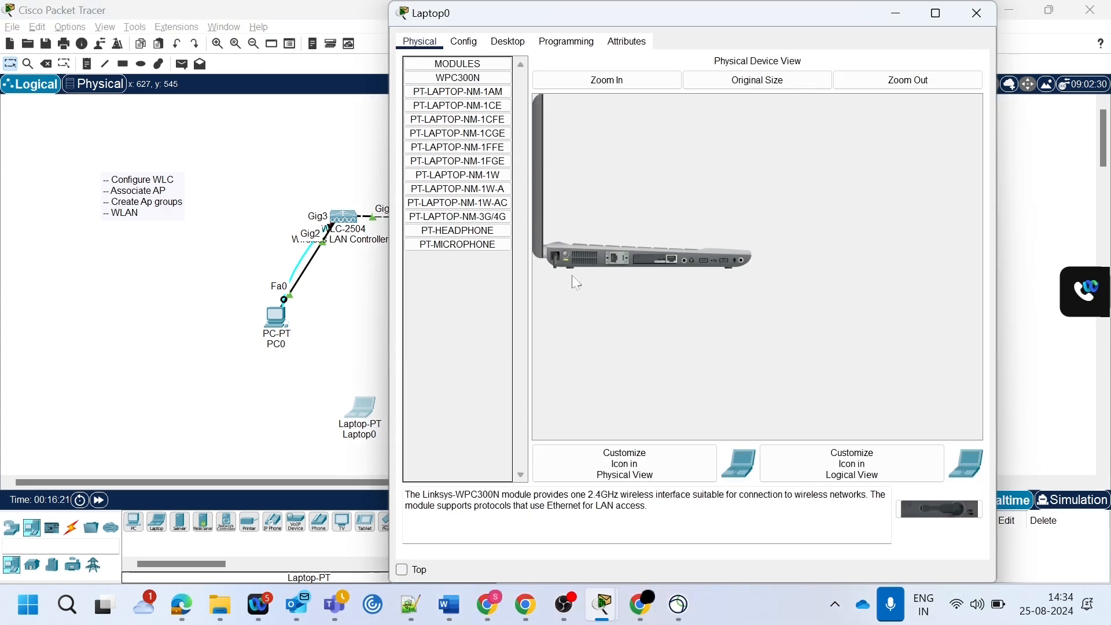
left_click(605, 80)
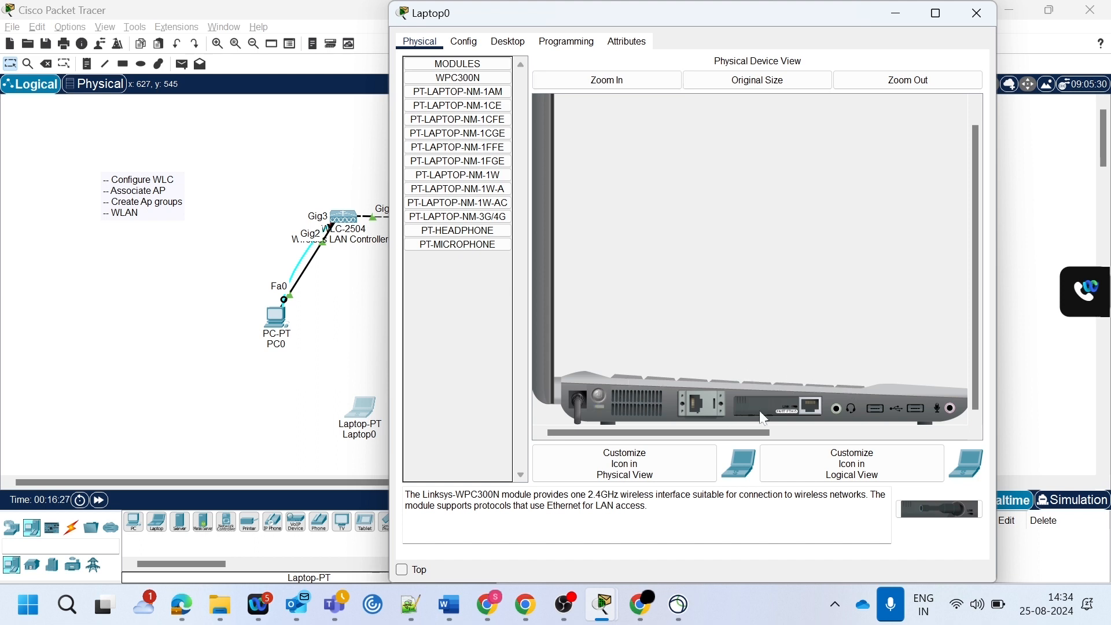
left_click_drag(812, 411, 466, 268)
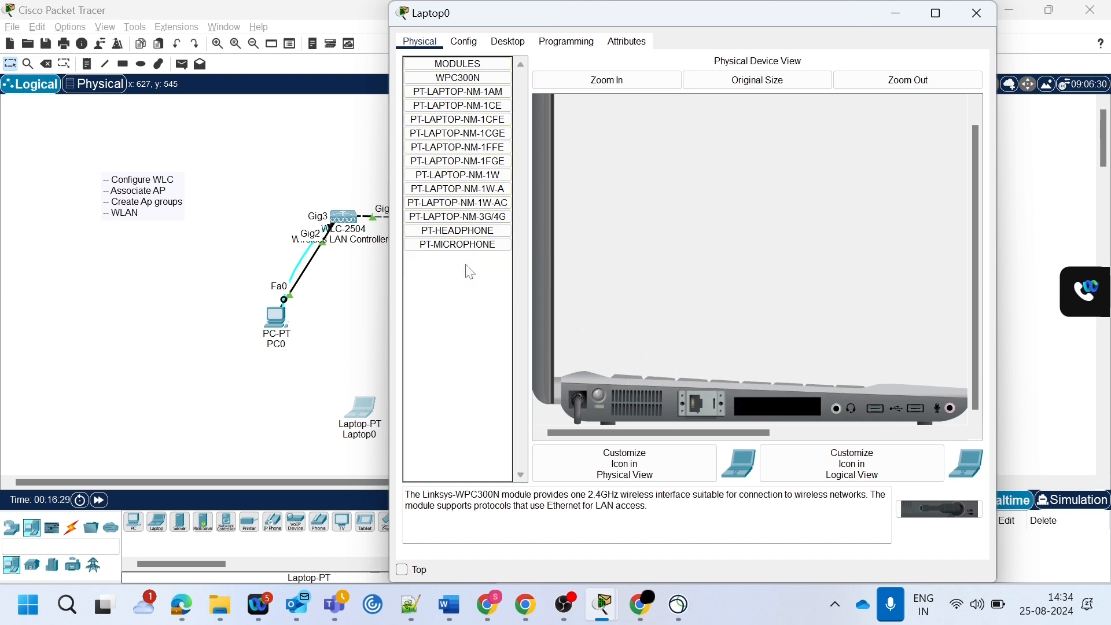
left_click_drag(458, 174, 775, 404)
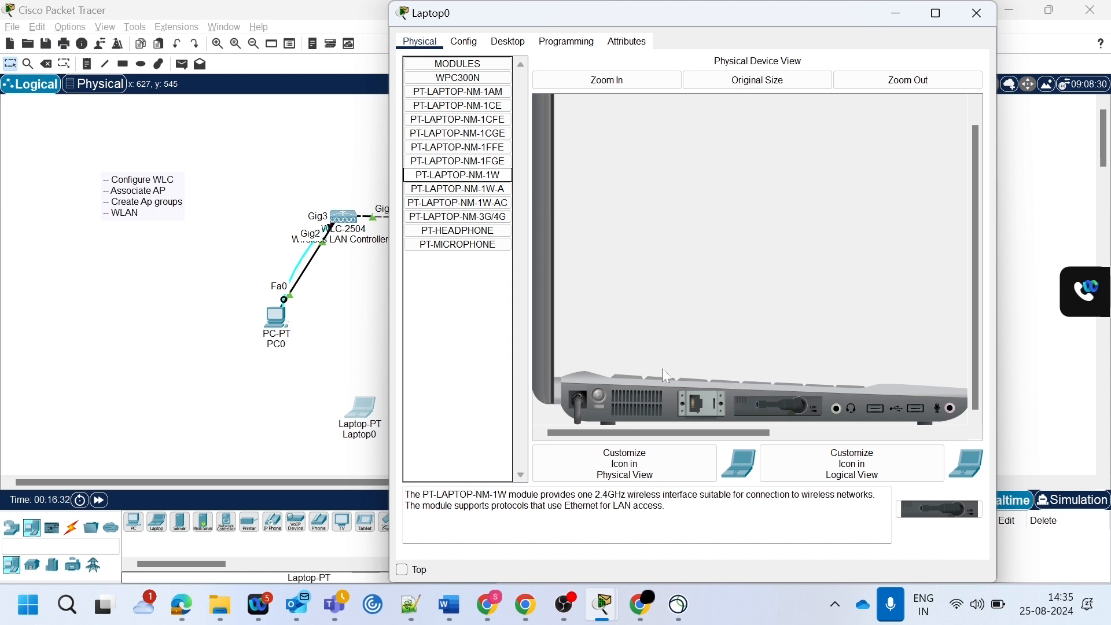
left_click(599, 394)
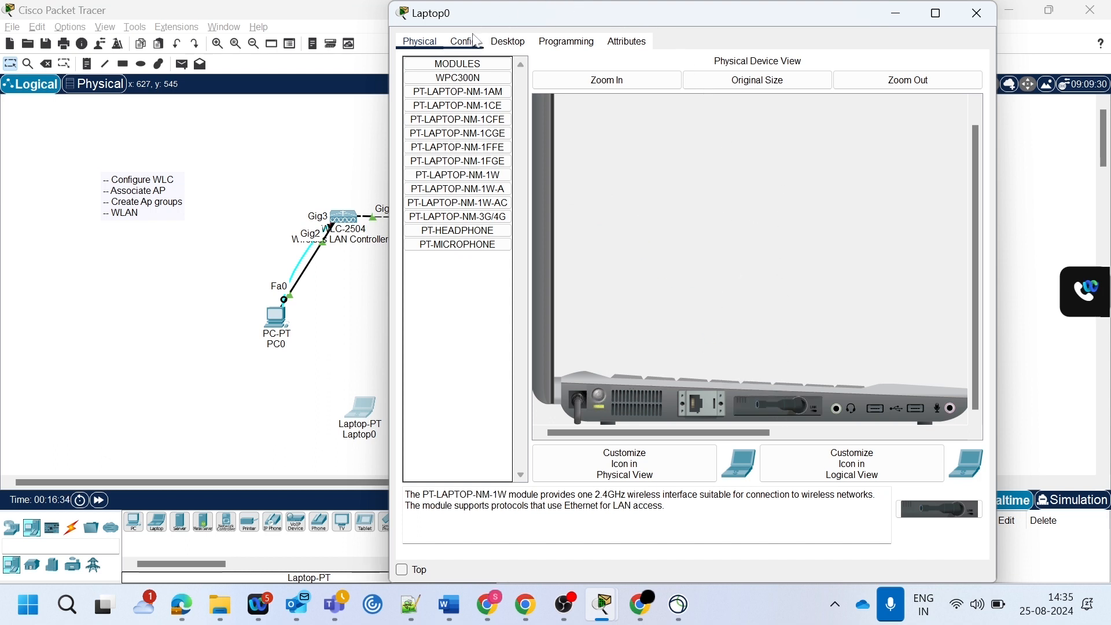
- Configure the laptop's Wireless0 interface with SSID corpnet and WPA2-PSK authentication, and enter the PSK pass phrase
left_click(505, 43)
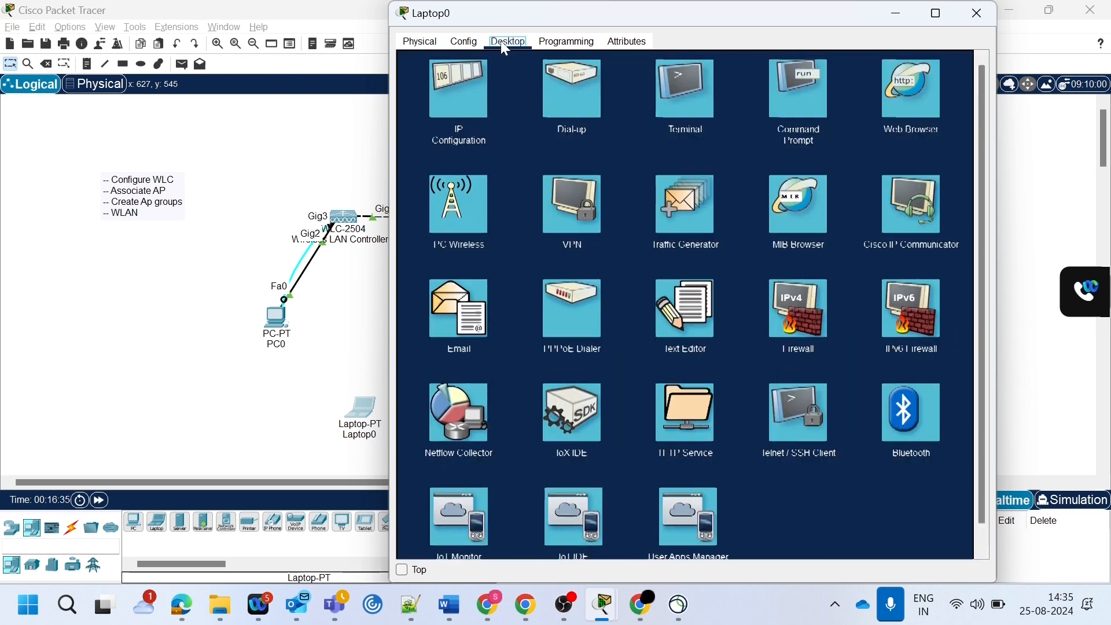
left_click(466, 42)
left_click(473, 122)
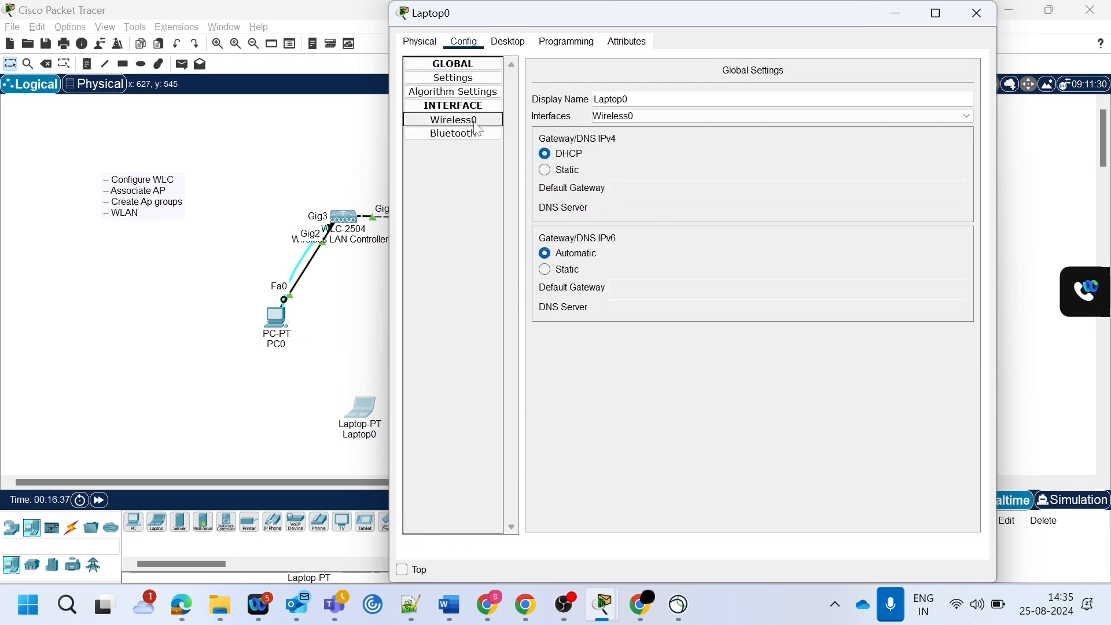
left_click_drag(794, 134, 637, 122)
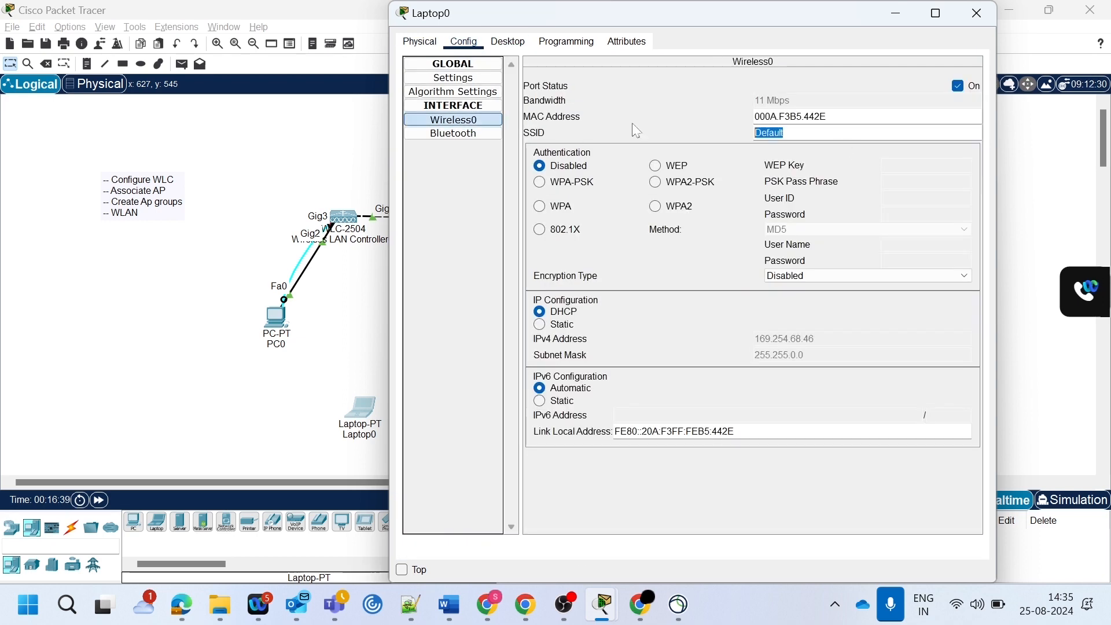
type("corpnet")
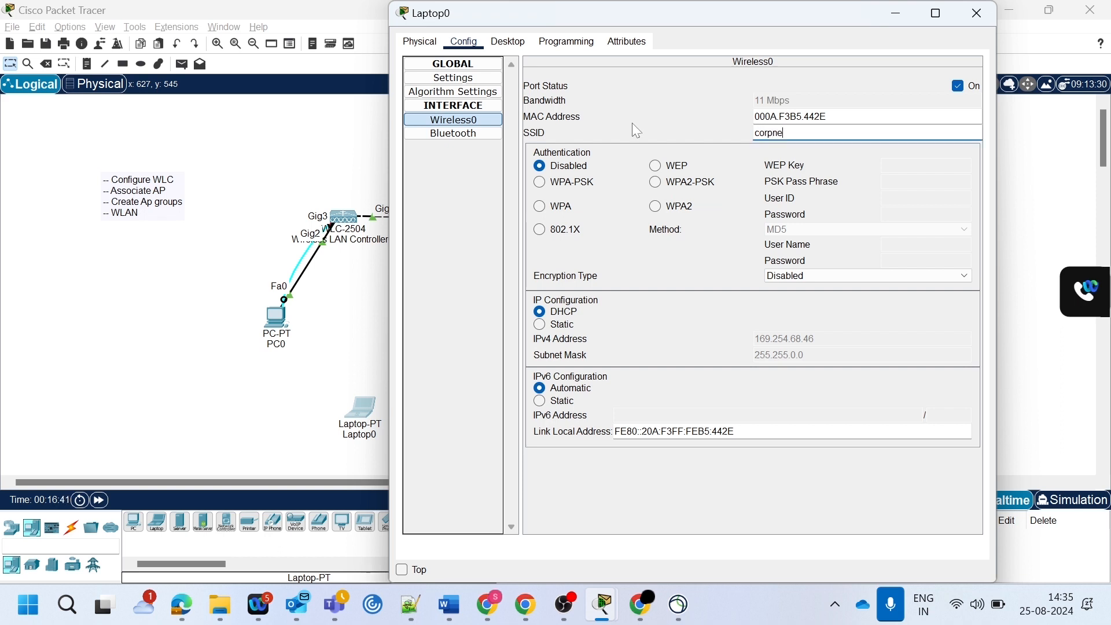
left_click(660, 184)
left_click(915, 183)
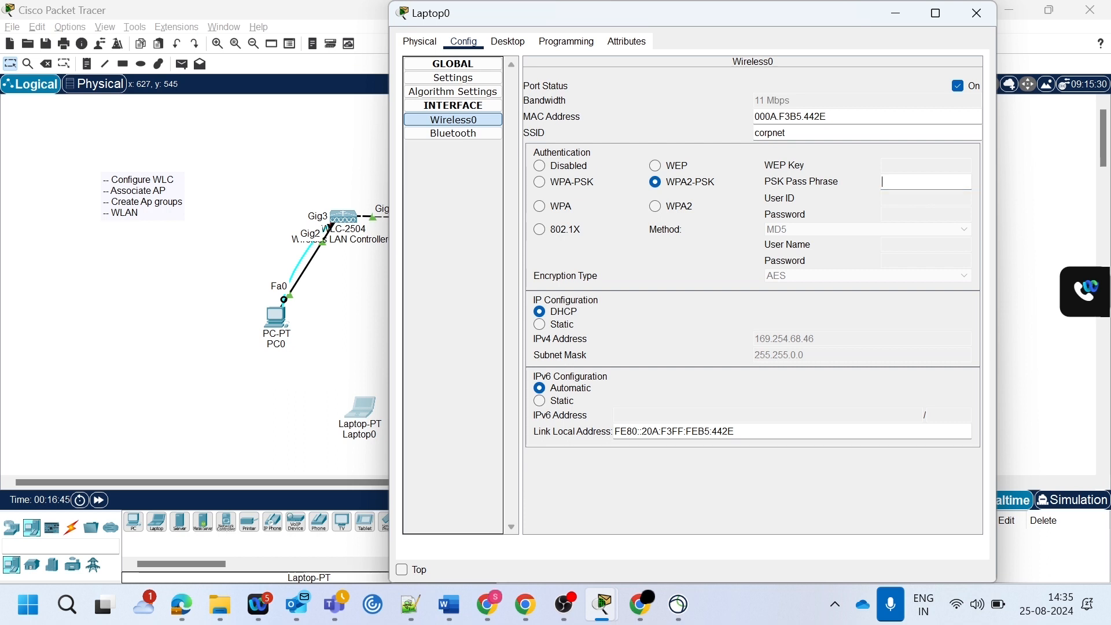
type("Viptela@123")
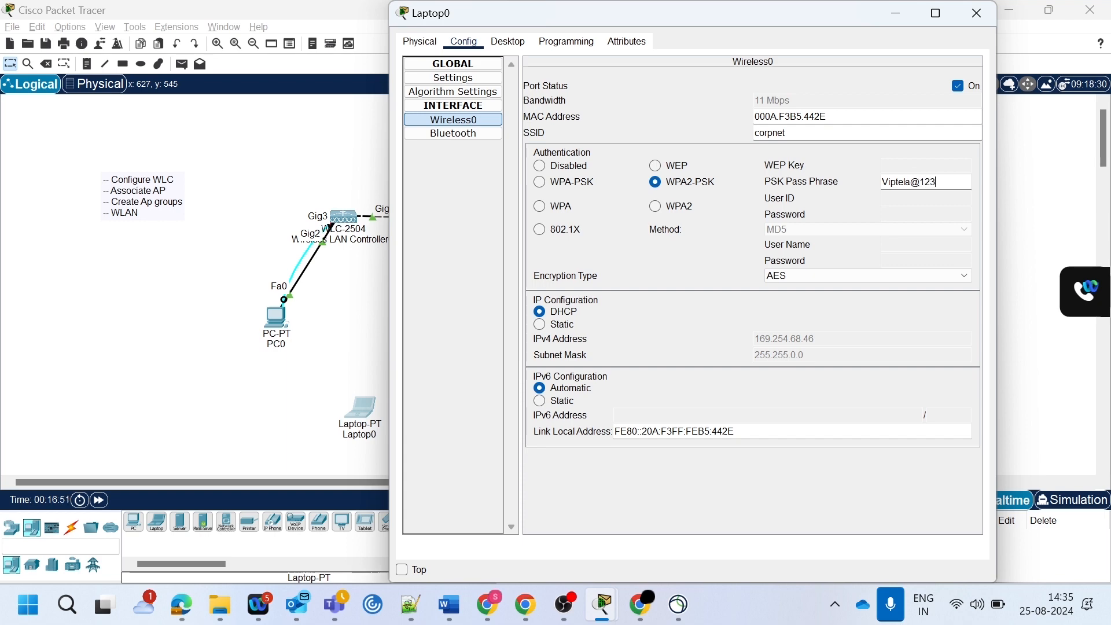
- Reapply DHCP addressing on the laptop's wireless interface and check its IP configuration
left_click(562, 324)
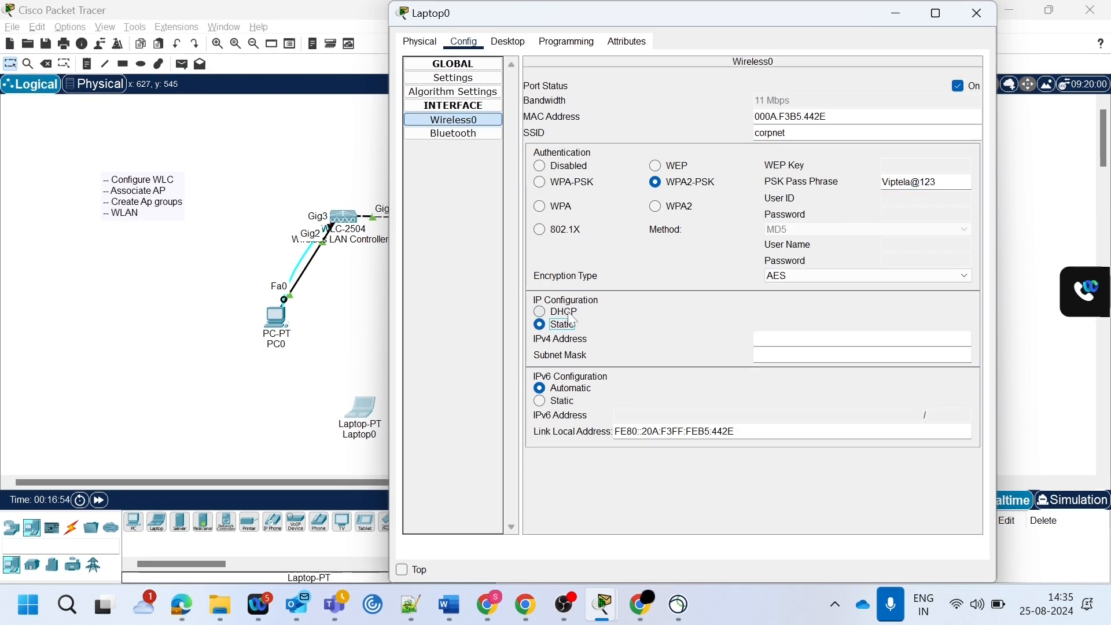
left_click(574, 315)
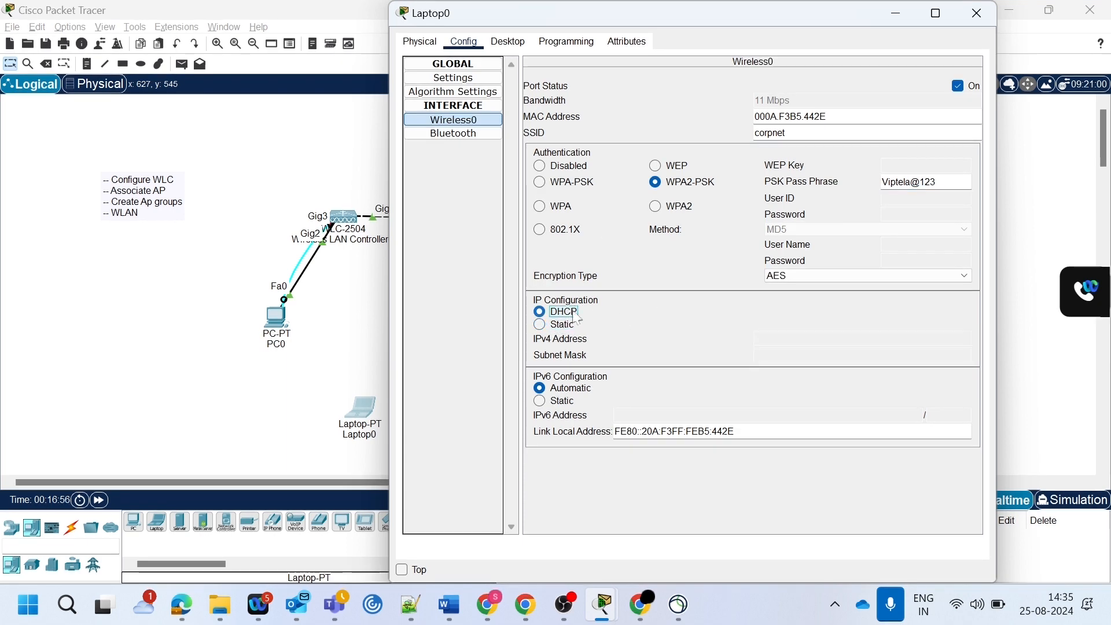
left_click_drag(674, 8, 732, 22)
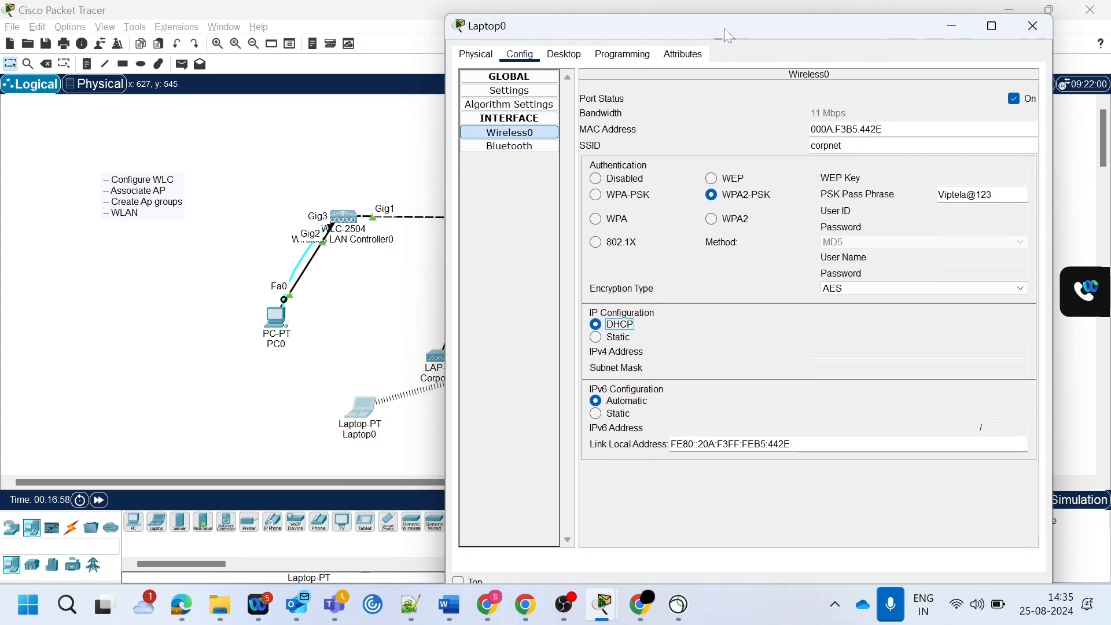
left_click(516, 44)
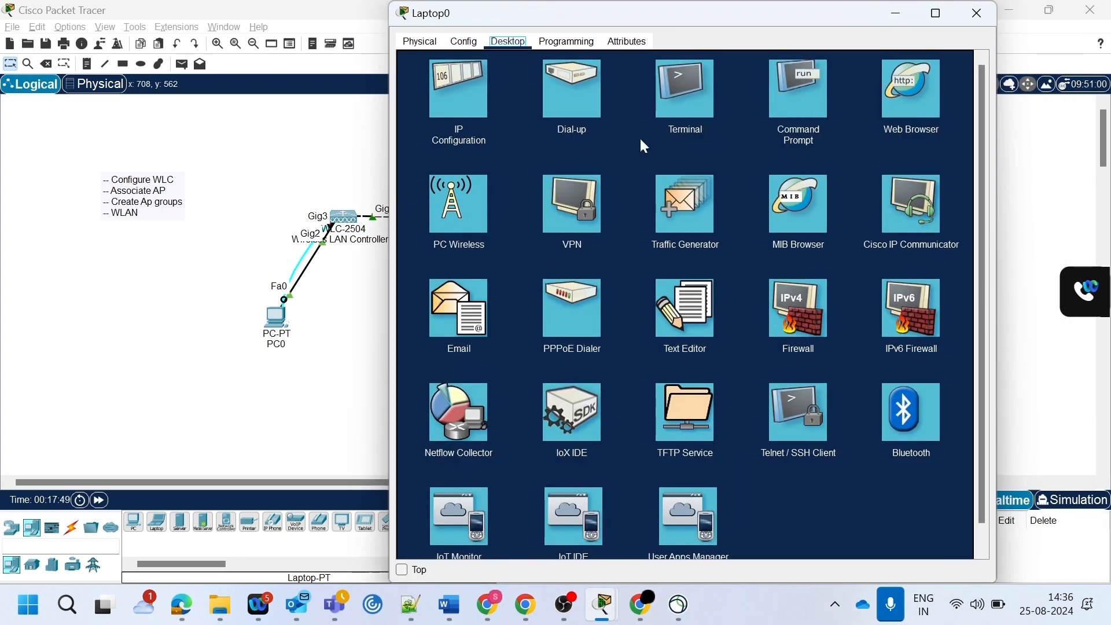
left_click(456, 115)
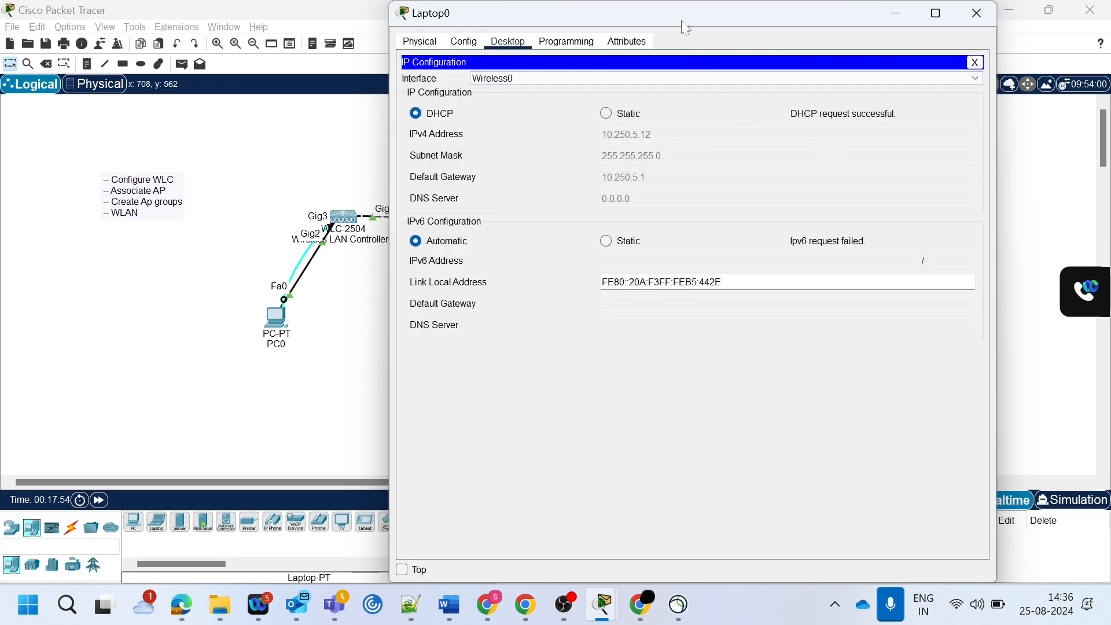
left_click_drag(687, 13, 378, 59)
left_click(667, 59)
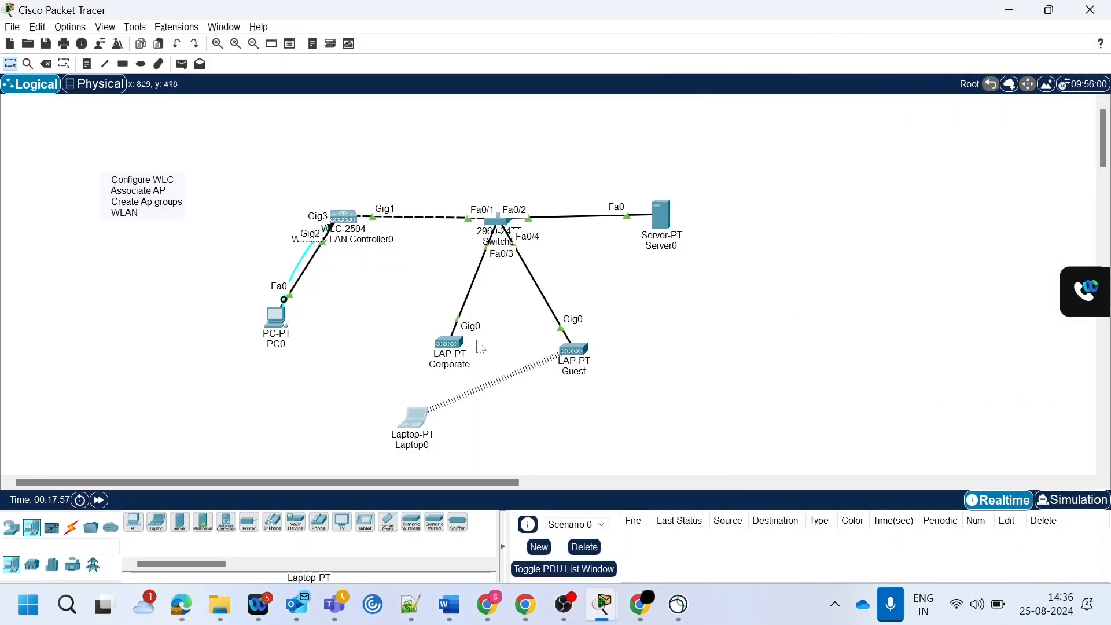
- Move the laptop to the far side of the Guest access point and inspect that access point's details
left_click_drag(425, 416, 658, 422)
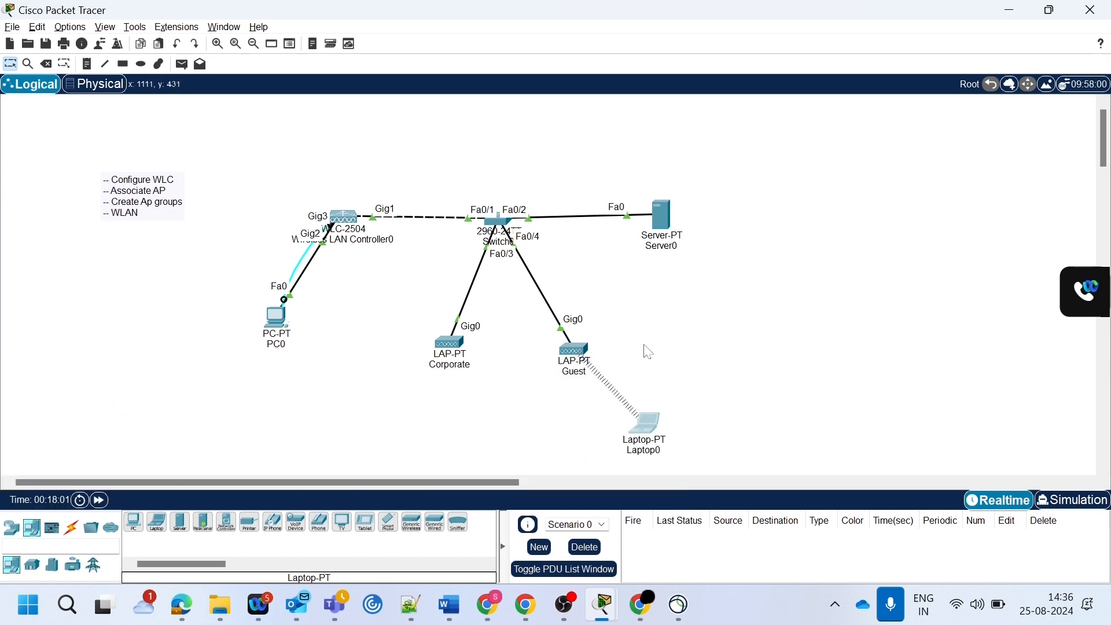
mouse_move(575, 355)
left_click_drag(635, 423, 735, 384)
mouse_move(577, 362)
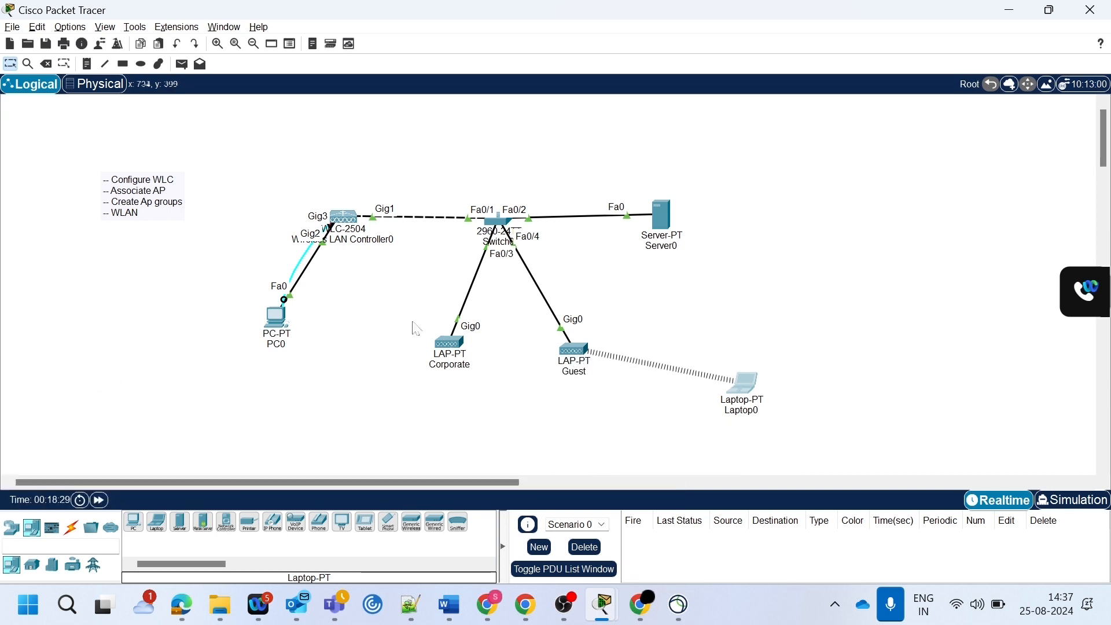
- Create an AP group named corpnet with description Corporate on the wireless controller from PC0
left_click(277, 317)
left_click(54, 187)
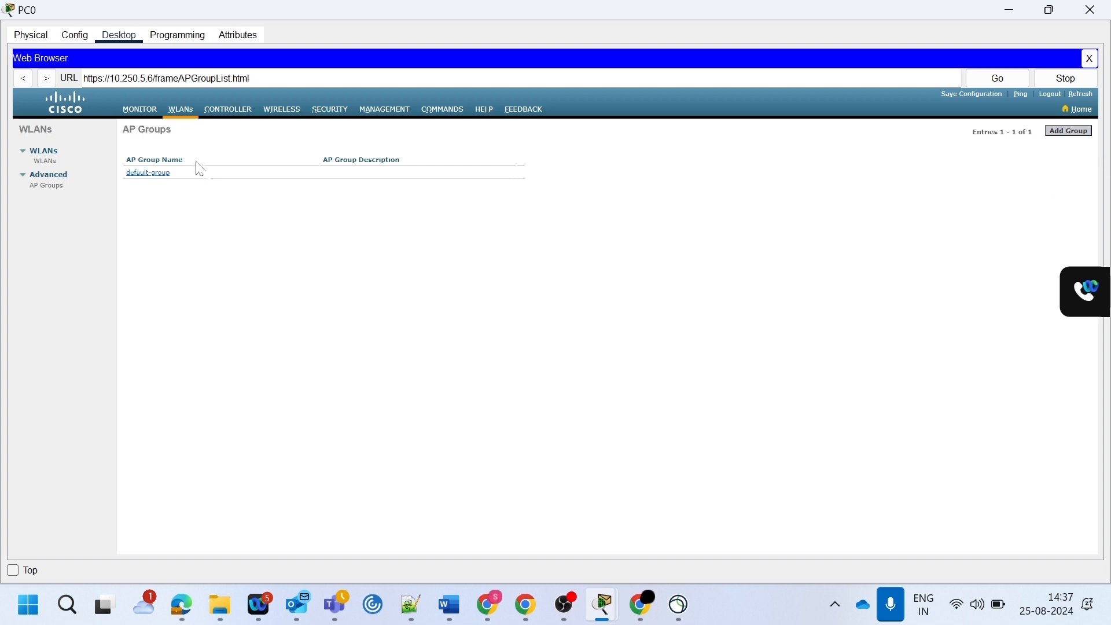
left_click(1068, 132)
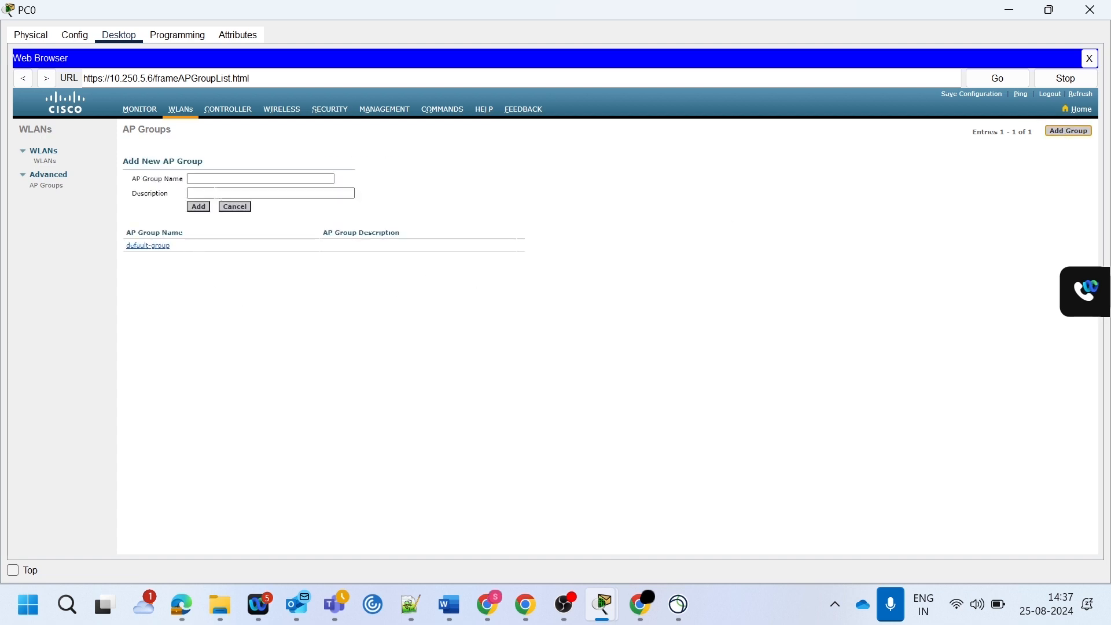
left_click(260, 178)
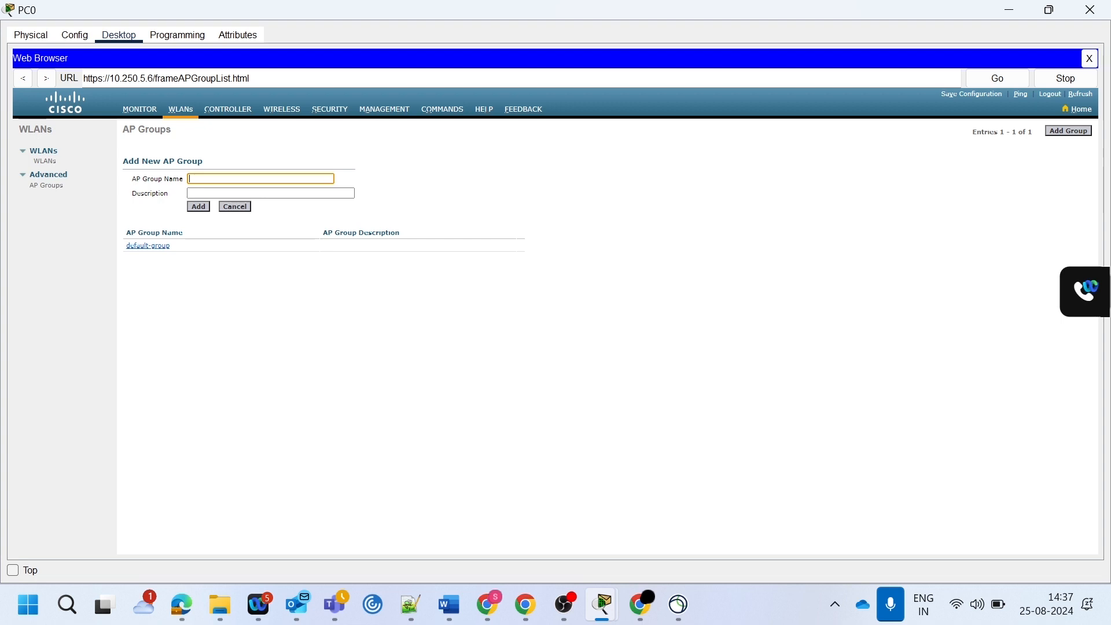
type("corpnet")
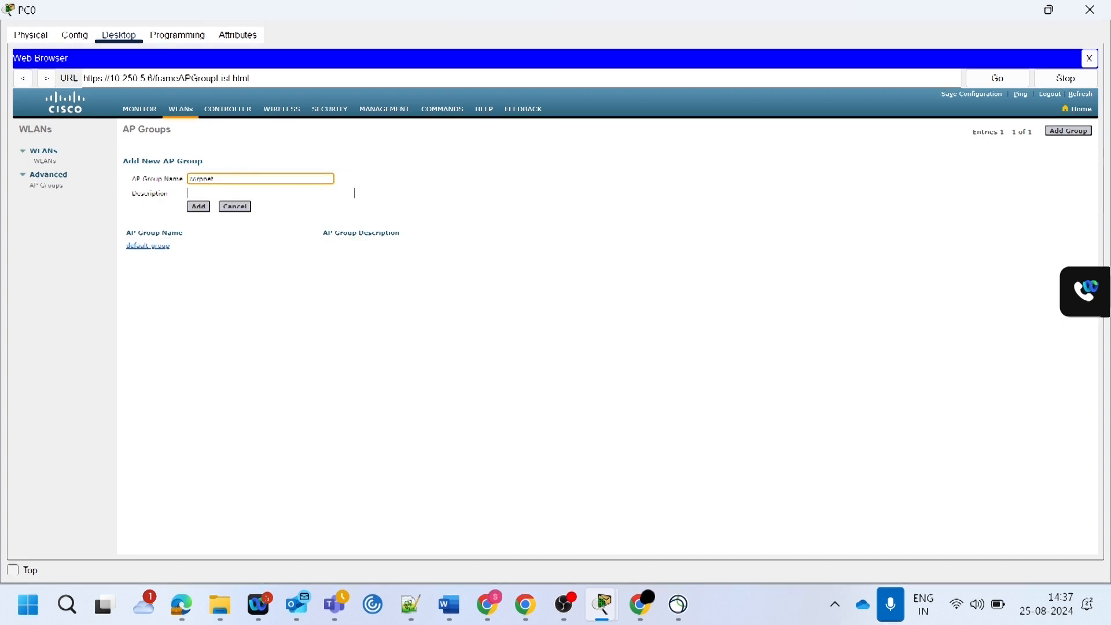
key("Tab")
type("Corpne")
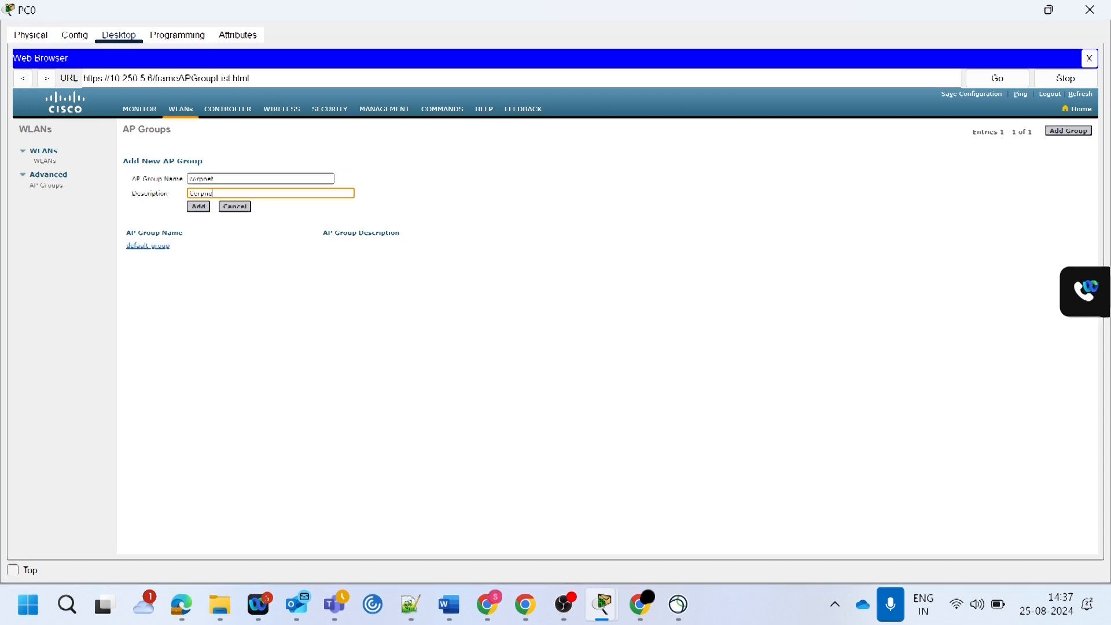
left_click(203, 209)
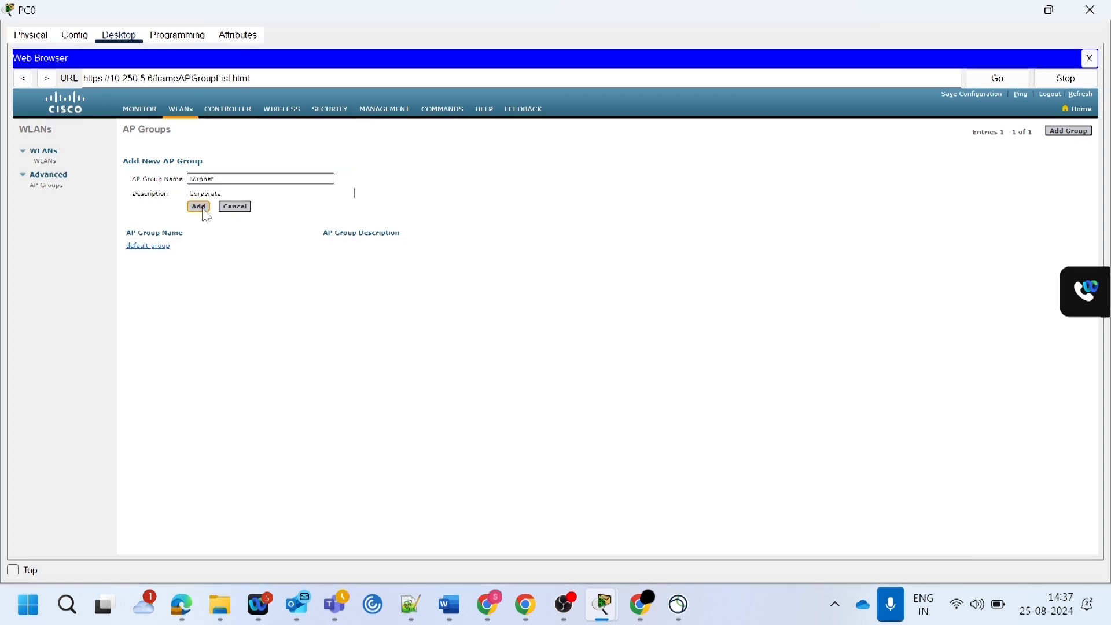
- Create a second AP group named Guest with description Guest
left_click(1070, 130)
left_click(216, 181)
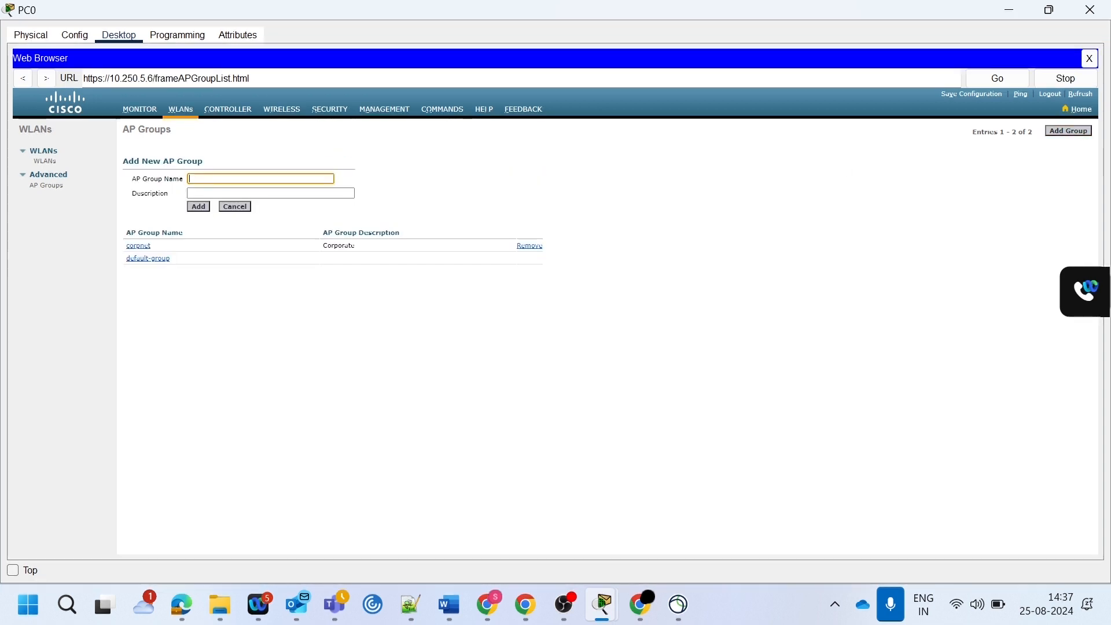
type("Guest")
left_click(213, 195)
left_click(202, 209)
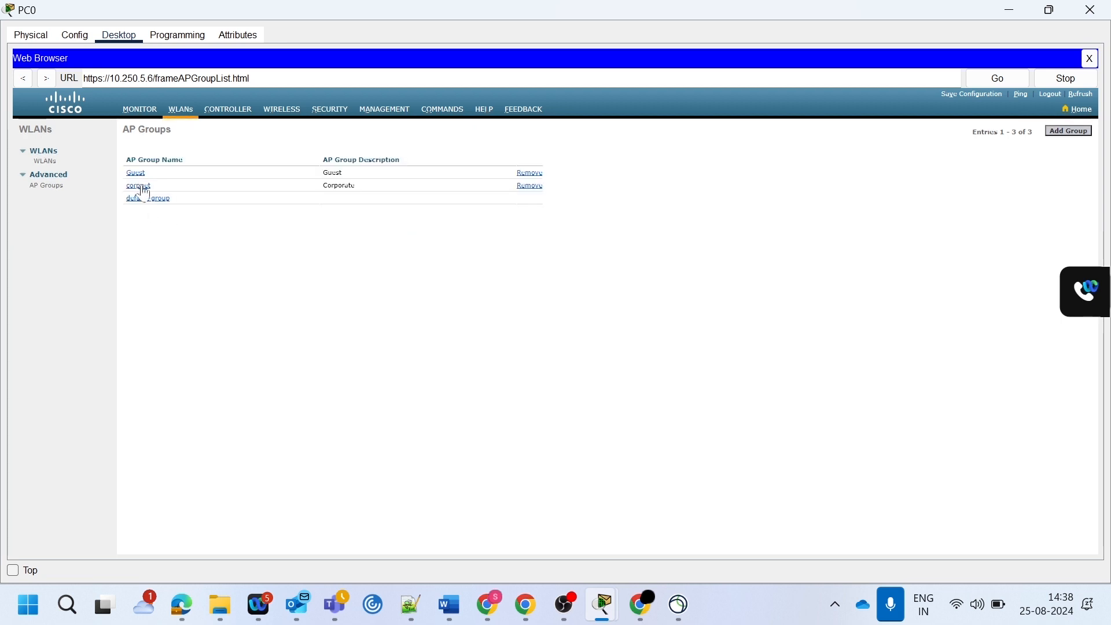
- Add the corpnet WLAN to the corpnet AP group and check the group's WLAN list
left_click(145, 189)
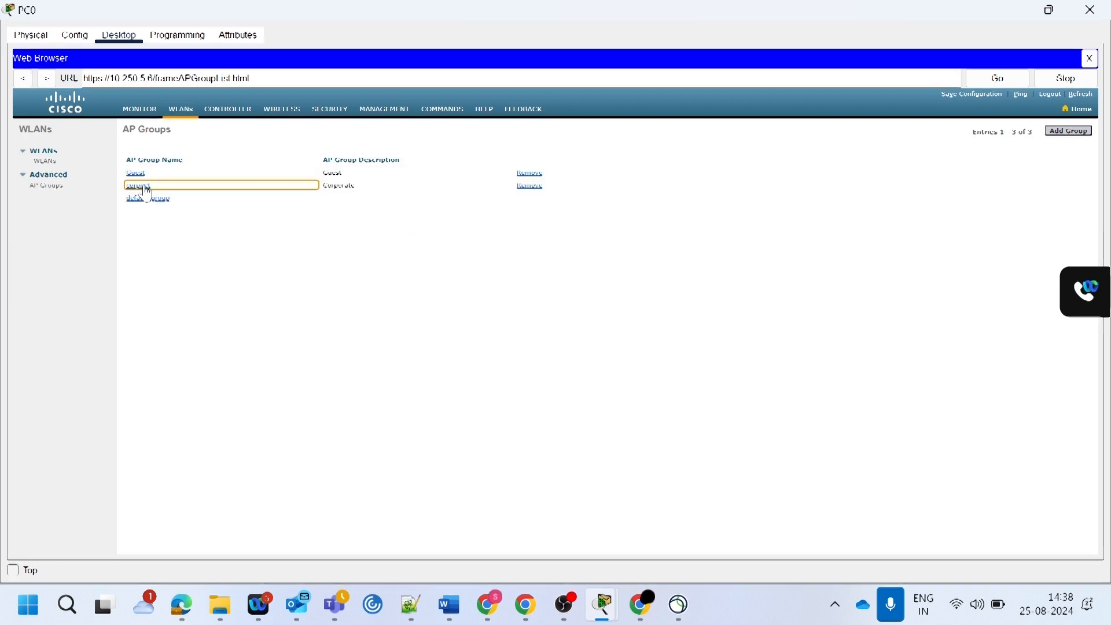
left_click(139, 186)
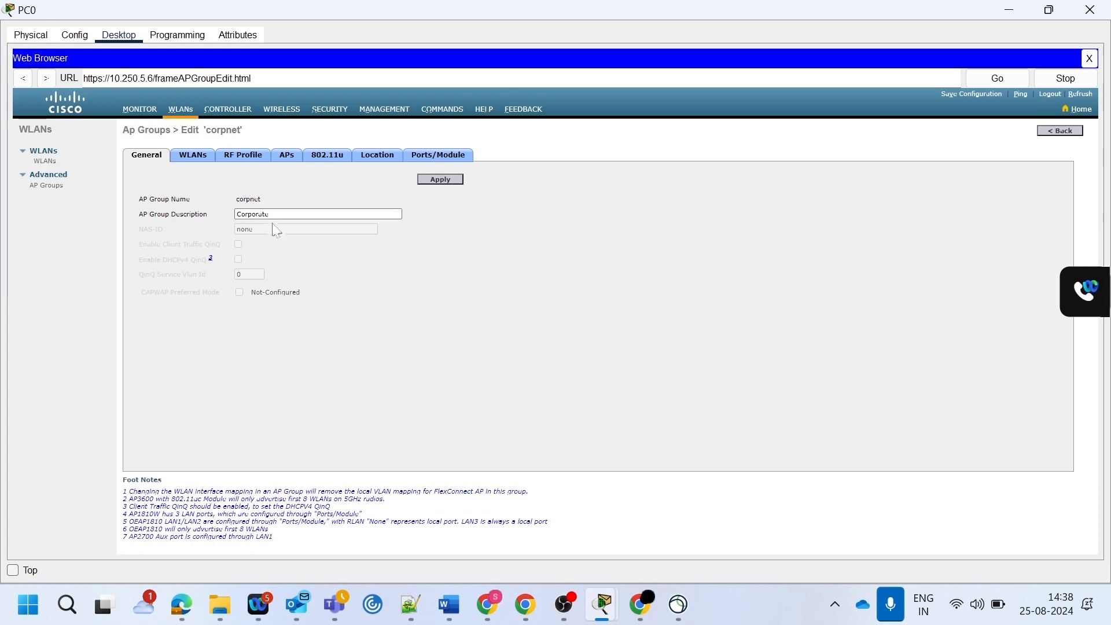
left_click(185, 155)
left_click(519, 180)
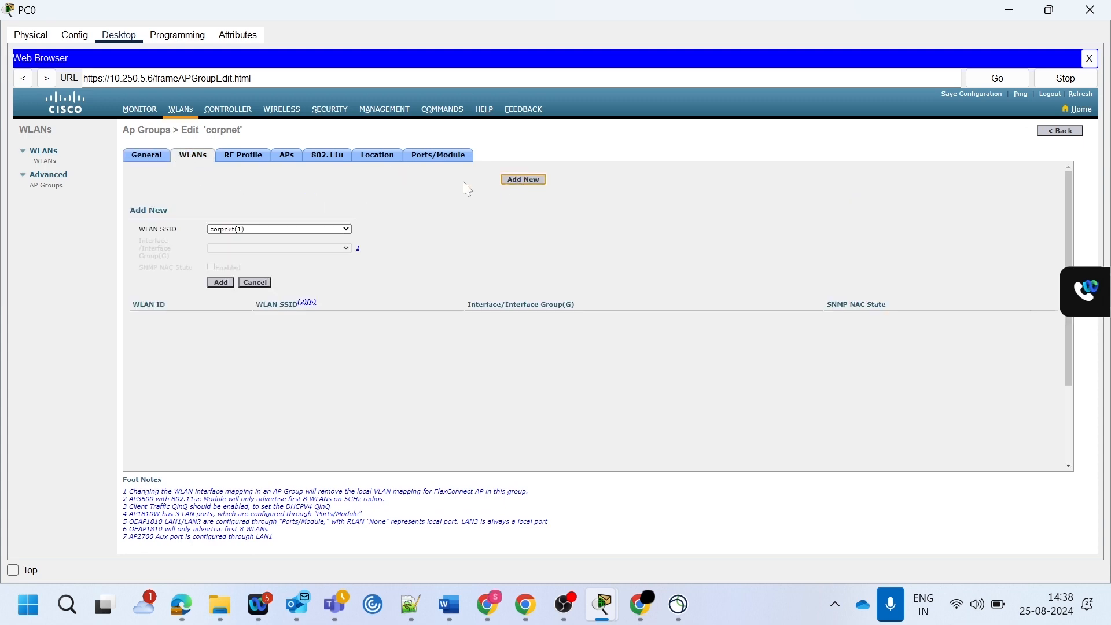
left_click(218, 282)
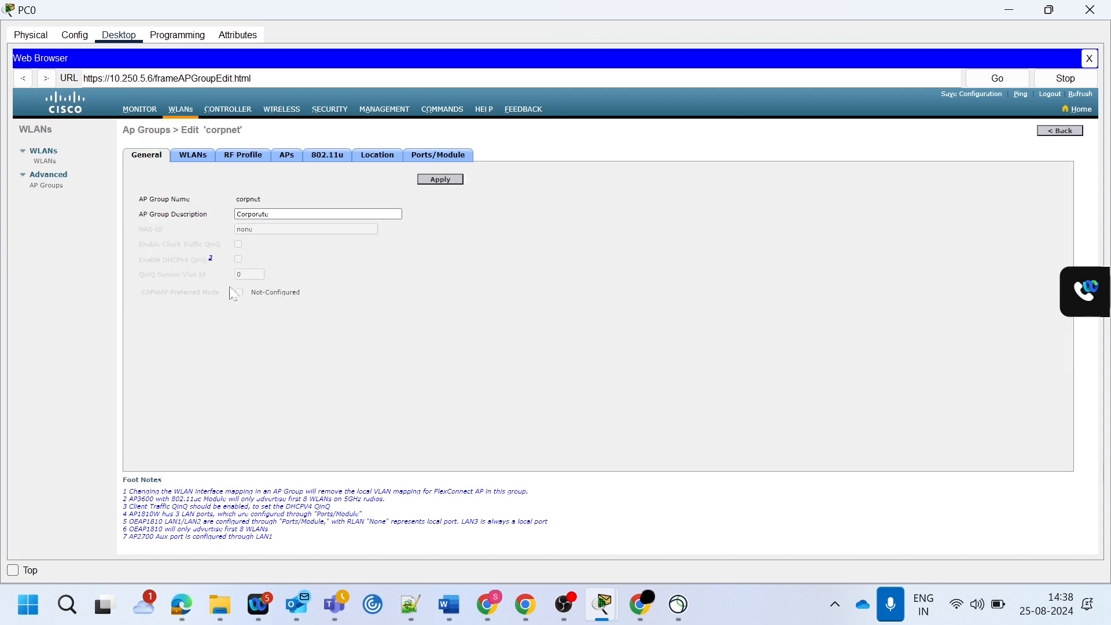
left_click(188, 159)
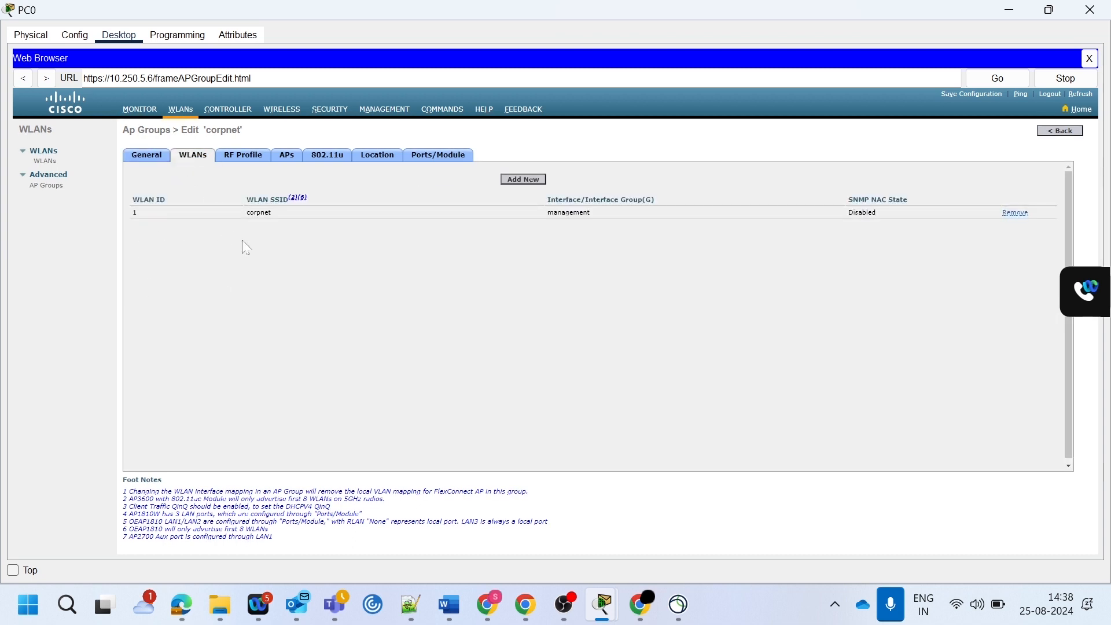
- Add the Corporate access point to the corpnet AP group, accept the AP reboot, and apply the group settings
left_click(287, 159)
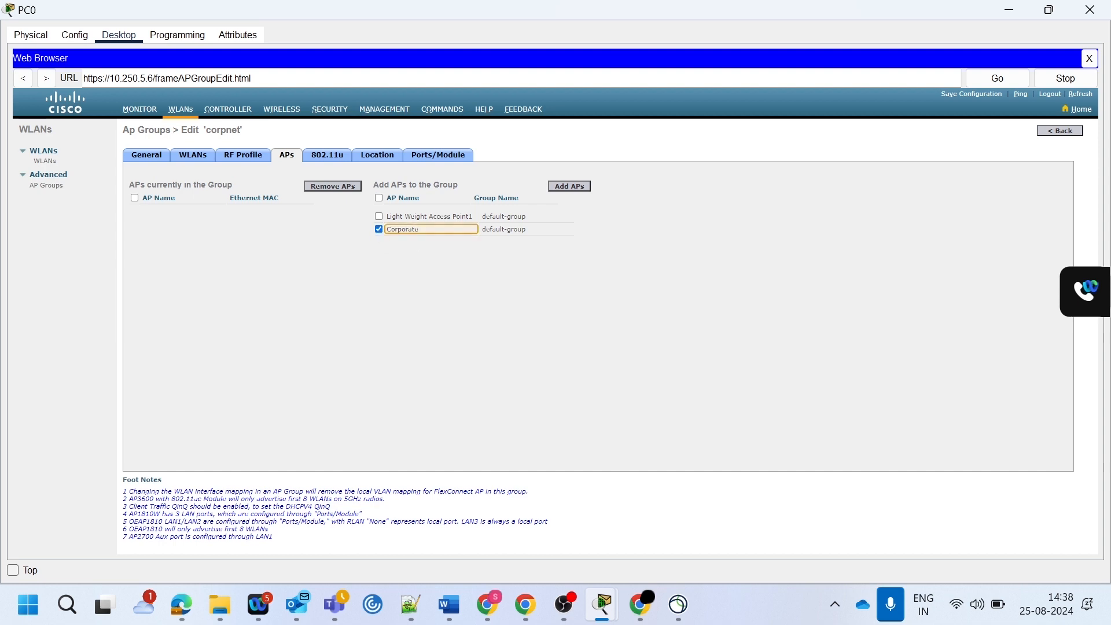
left_click_drag(421, 230, 374, 217)
left_click(566, 187)
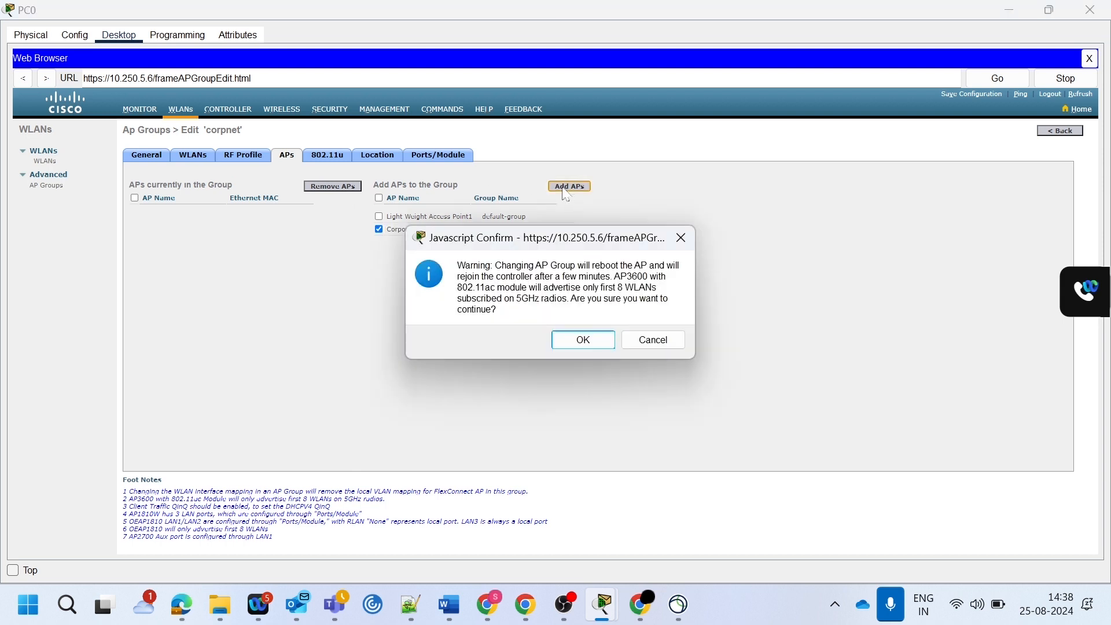
left_click(586, 342)
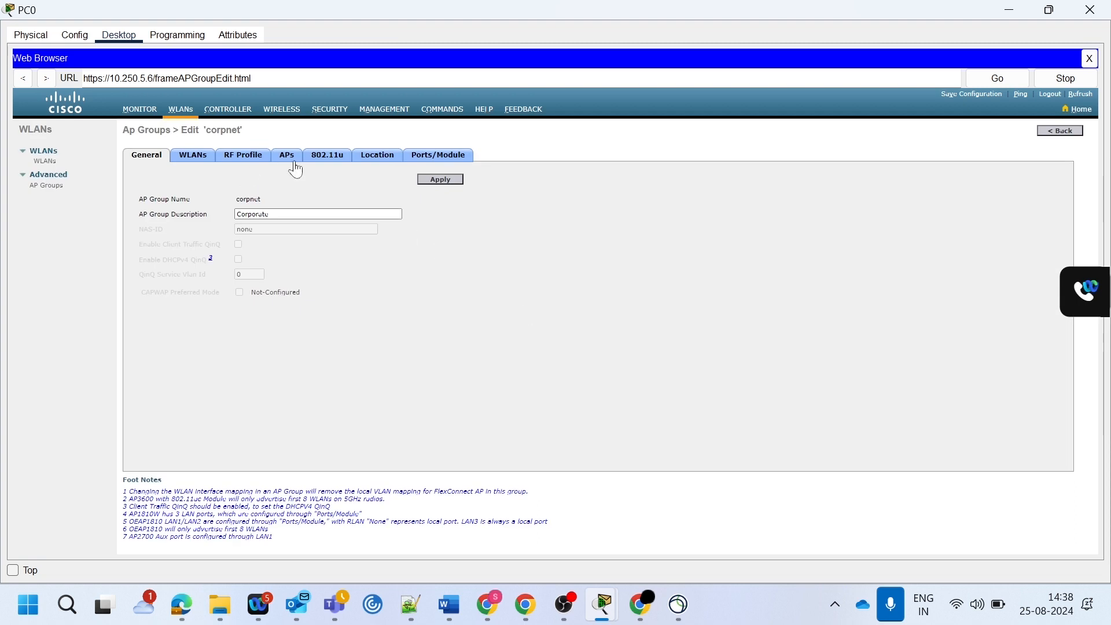
left_click(446, 180)
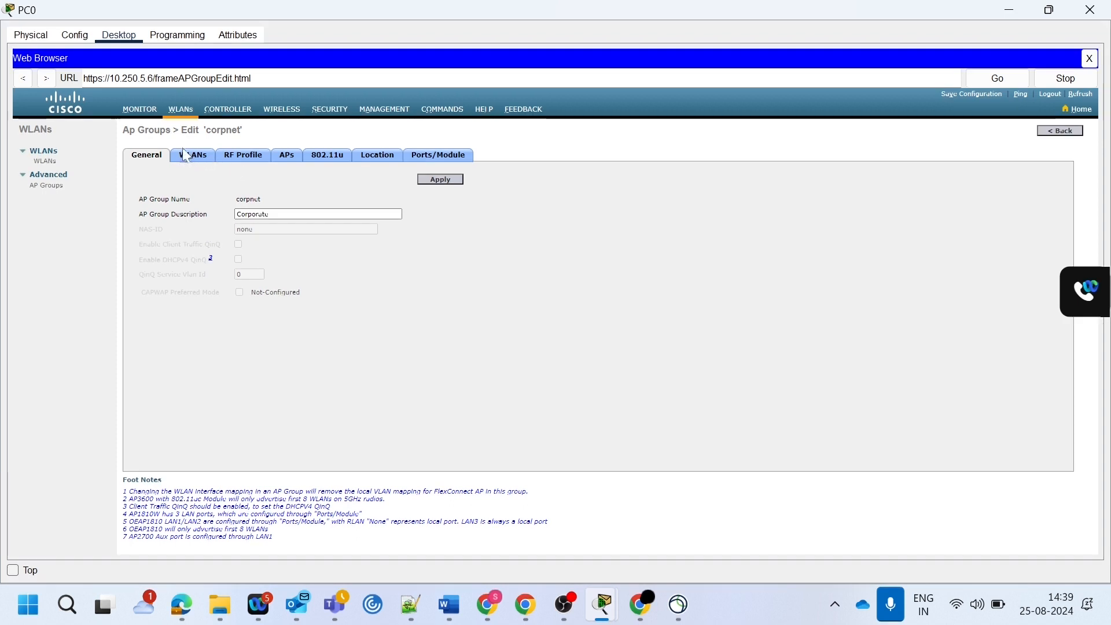
- Add the guestnet WLAN to the Guest AP group
left_click(54, 187)
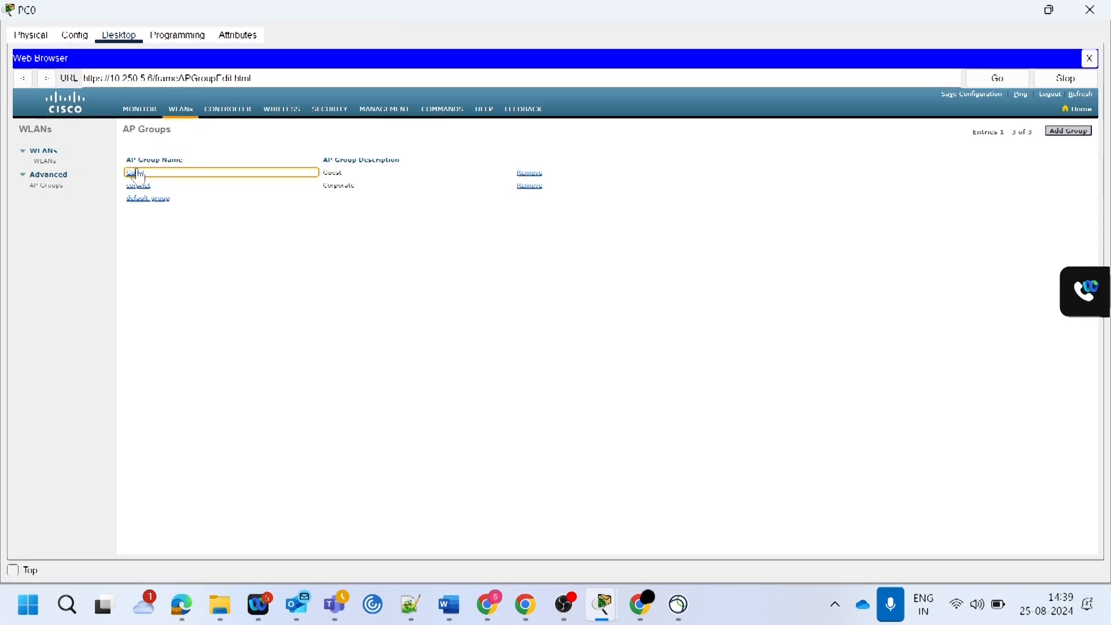
left_click(137, 173)
left_click(192, 155)
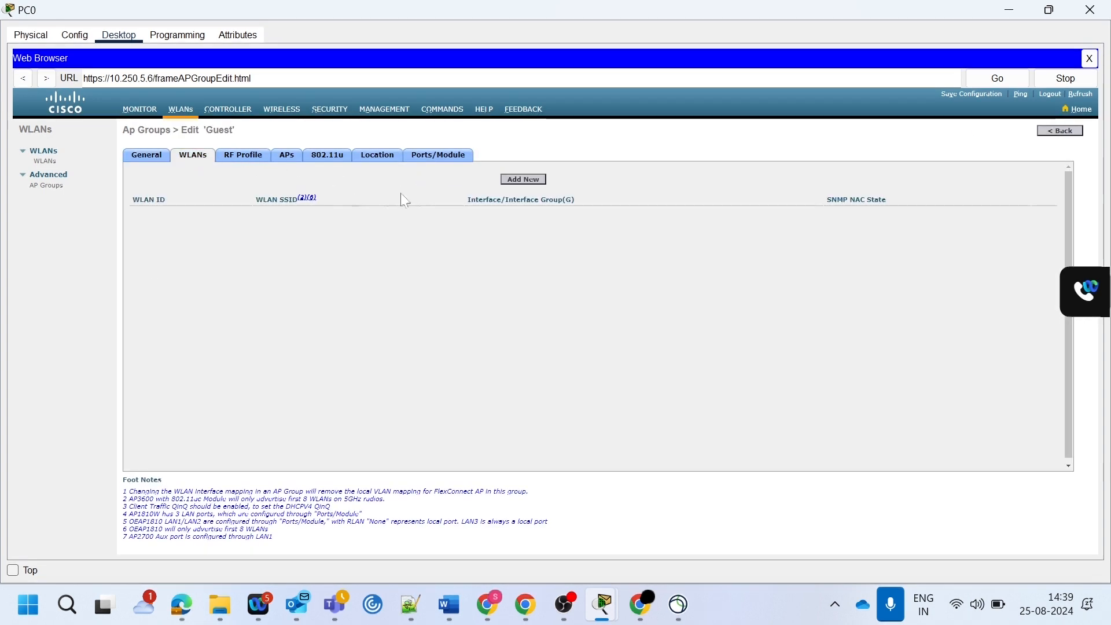
left_click(524, 179)
left_click(227, 232)
left_click(231, 249)
left_click(220, 283)
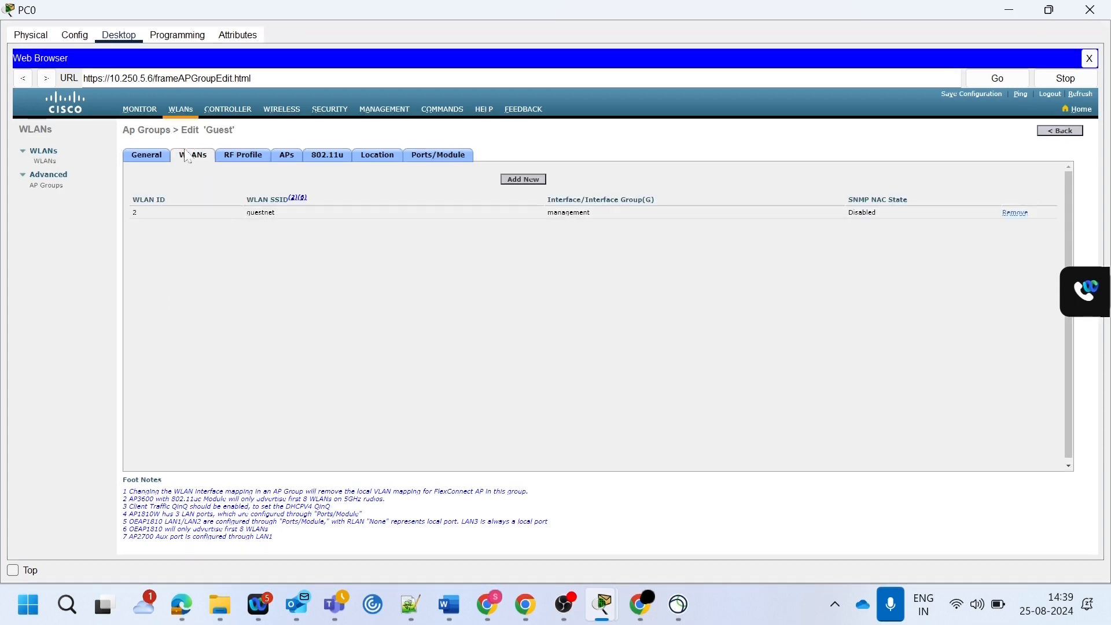
- Add Light Weight Access Point1 to the Guest AP group, accept the AP reboot, and apply the group settings
left_click(292, 163)
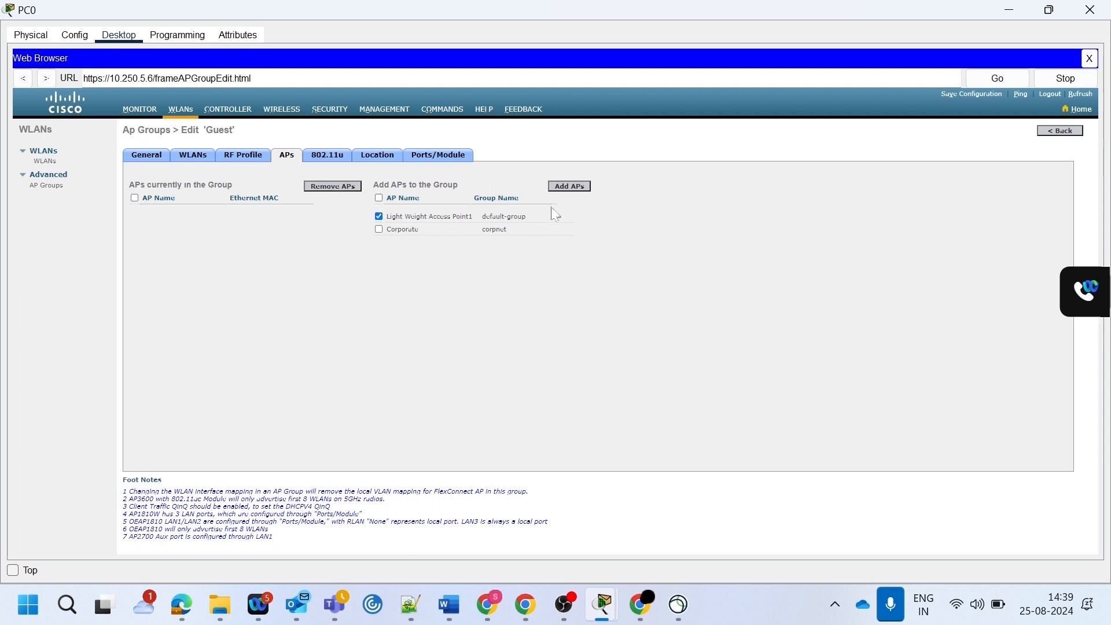
left_click(569, 186)
left_click(578, 338)
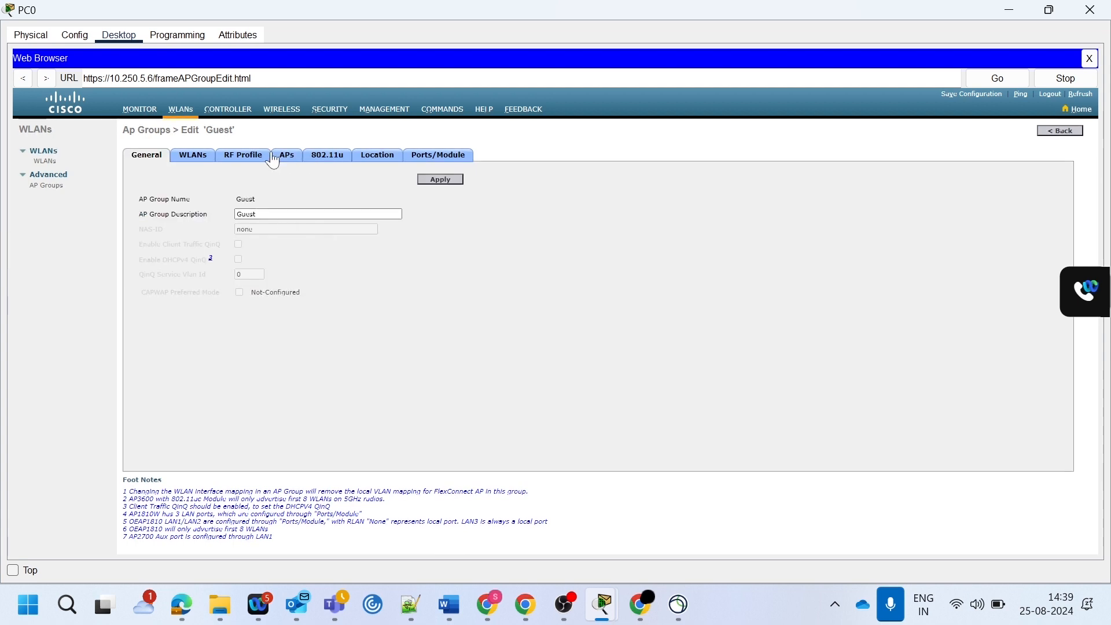
left_click(275, 156)
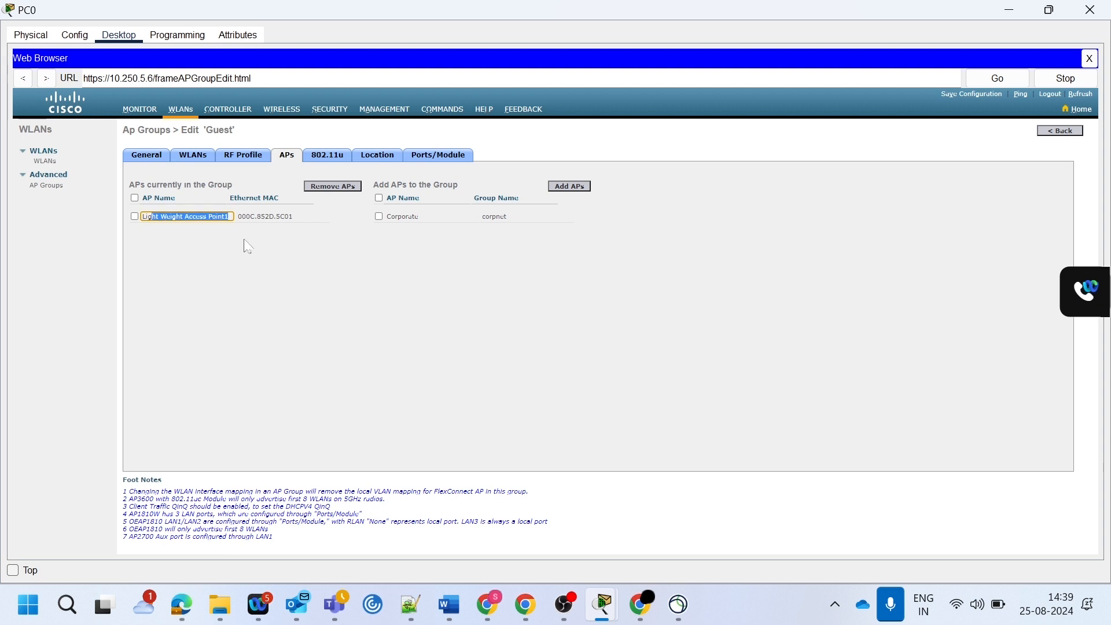
left_click(154, 162)
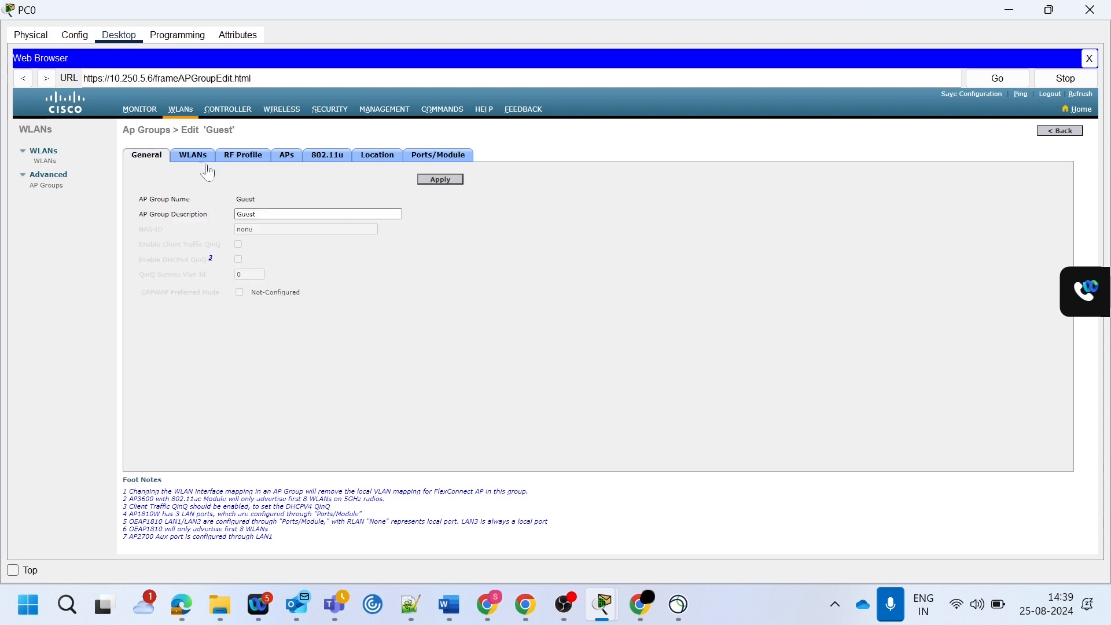
left_click(436, 181)
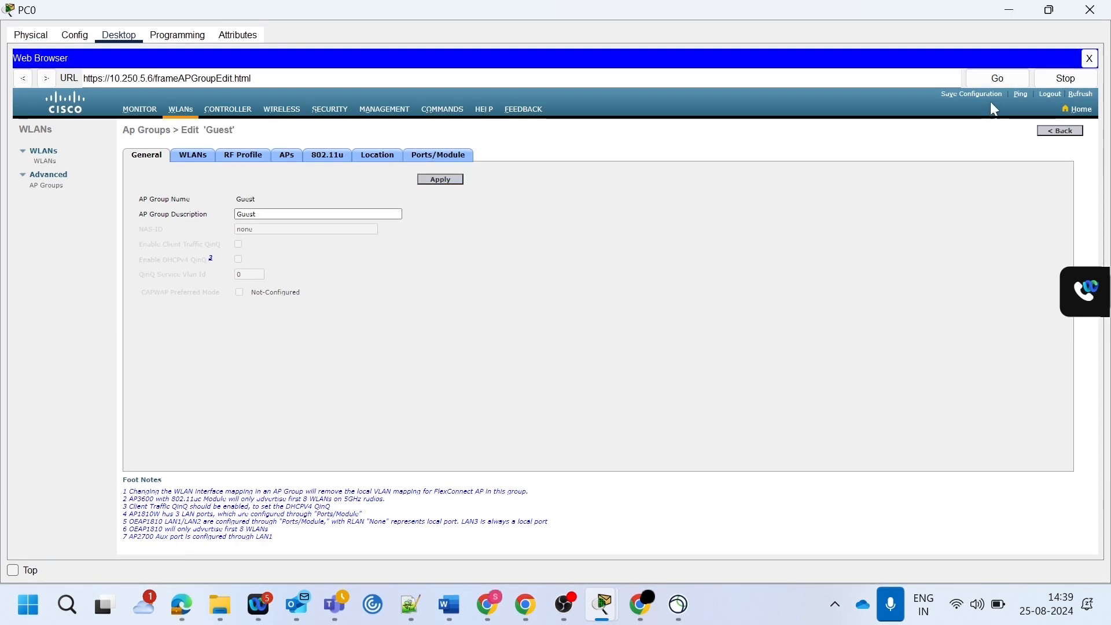
- Save the wireless controller's configuration to flash and return to the network topology
left_click(975, 94)
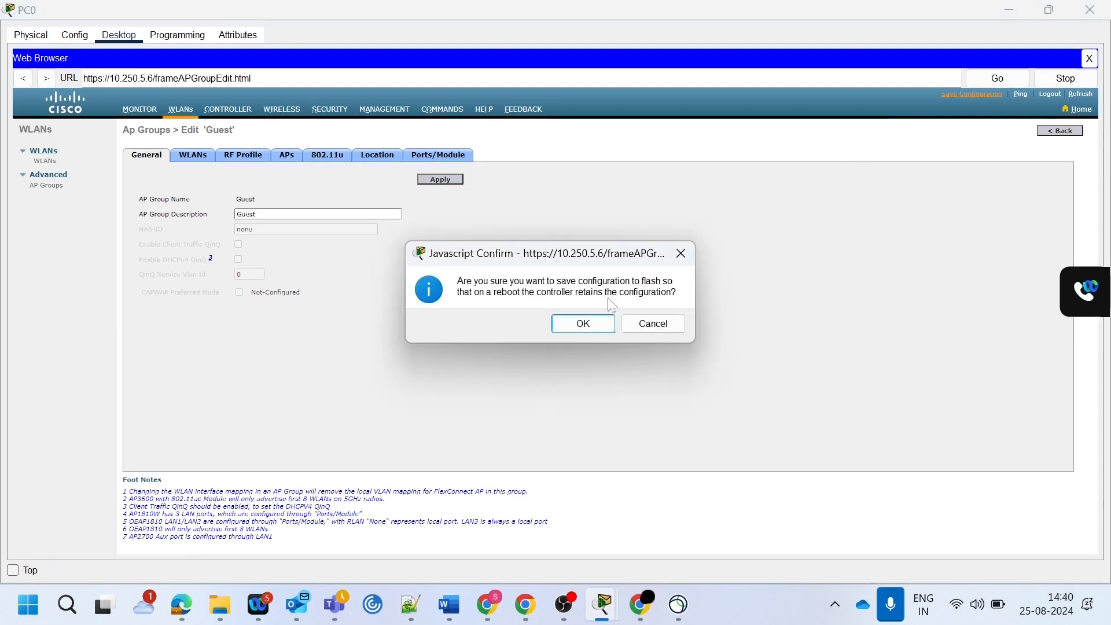
left_click(606, 322)
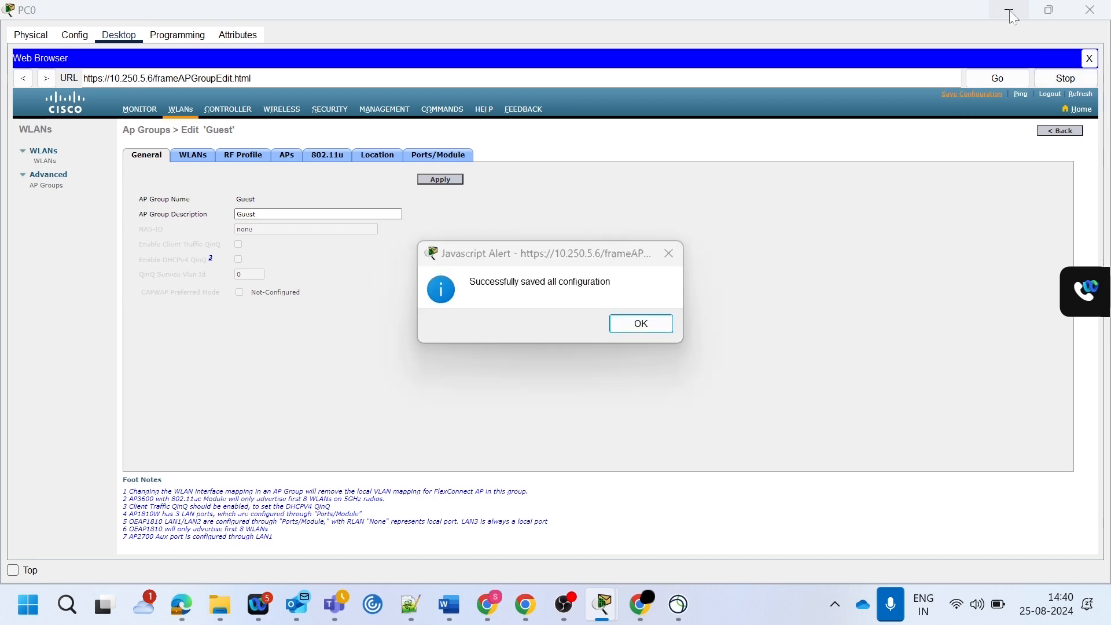
left_click(625, 321)
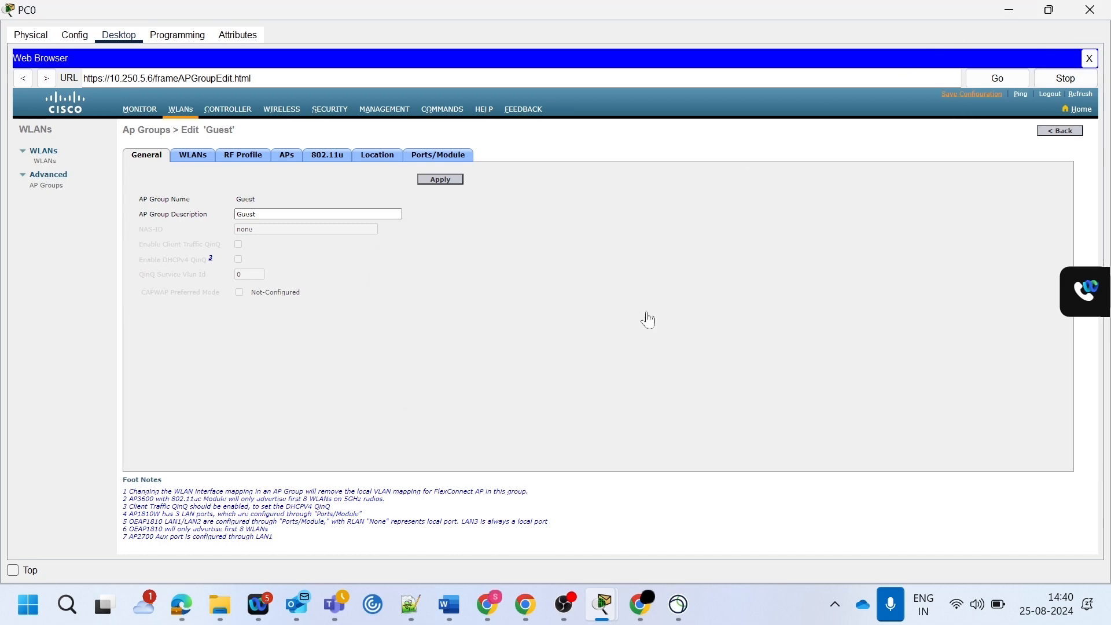
left_click(1010, 10)
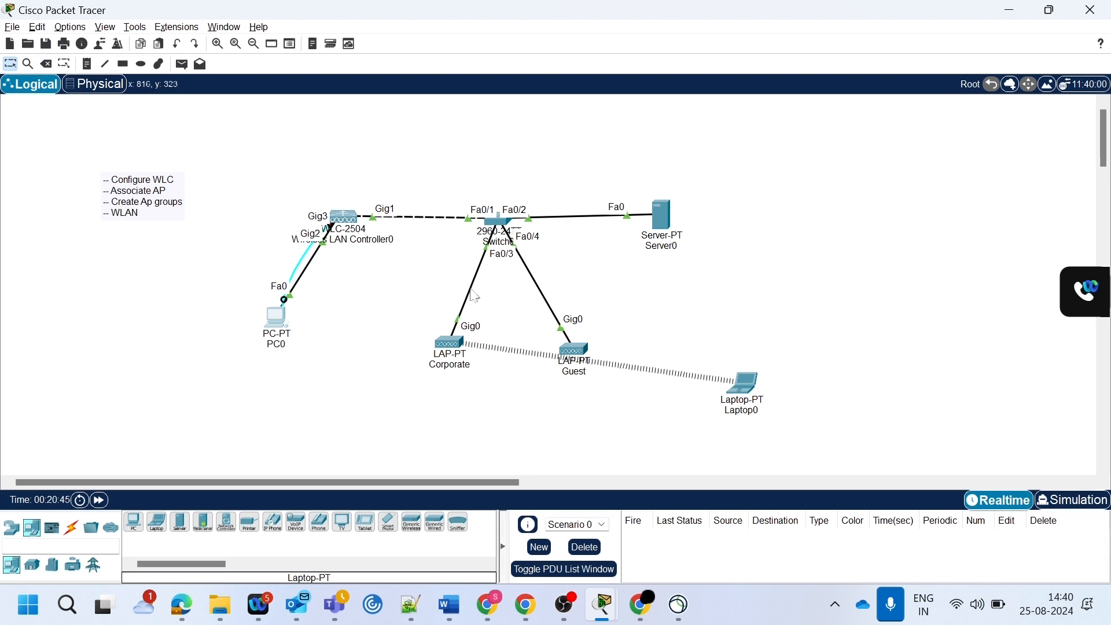
- Reposition Laptop0 and the Corporate access point close together, away from the Guest access point, and inspect the Corporate access point's details
left_click_drag(745, 371, 406, 412)
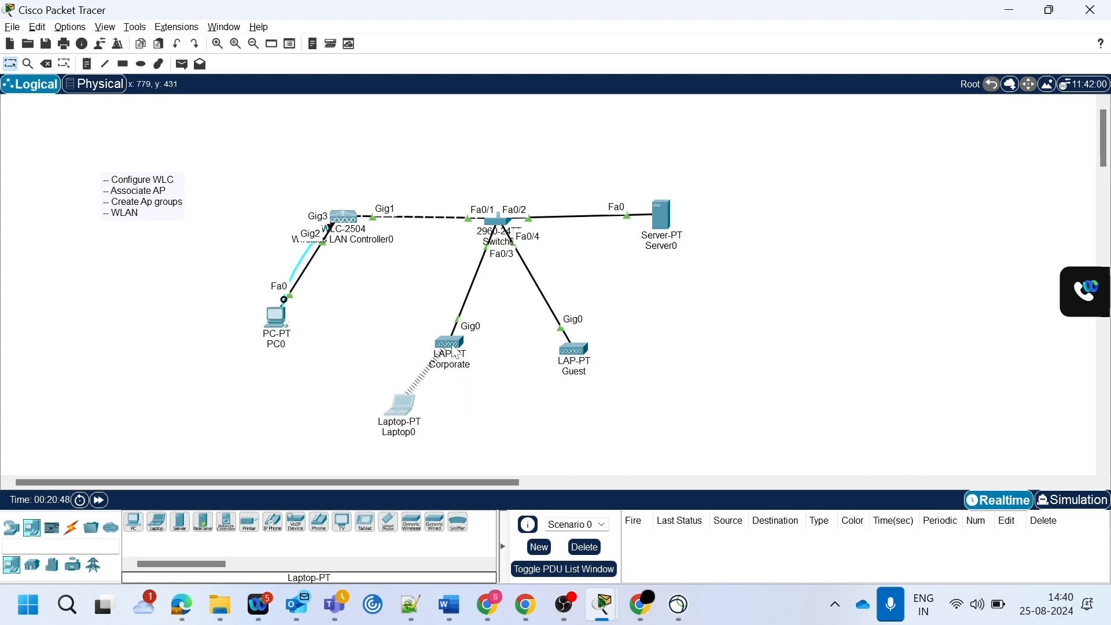
mouse_move(455, 351)
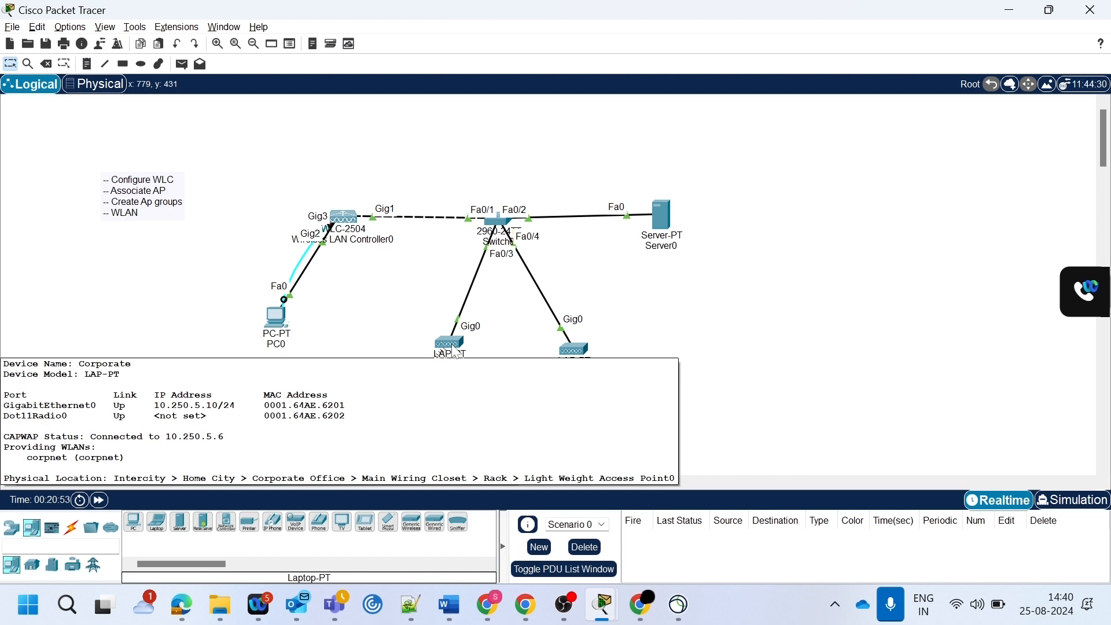
left_click_drag(452, 342, 390, 328)
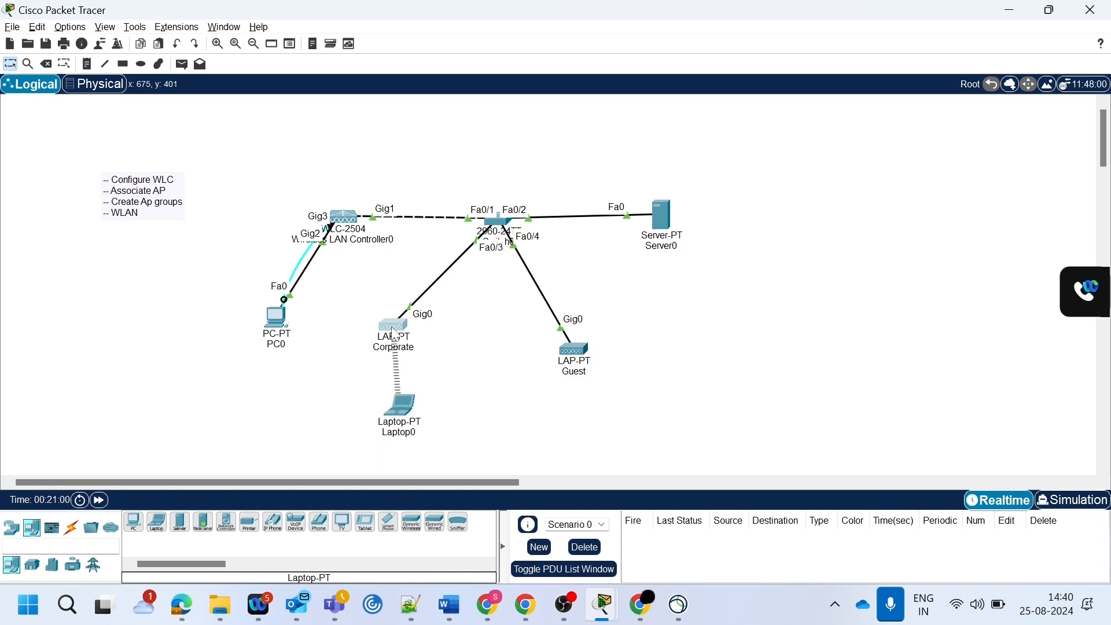
left_click_drag(398, 413, 357, 407)
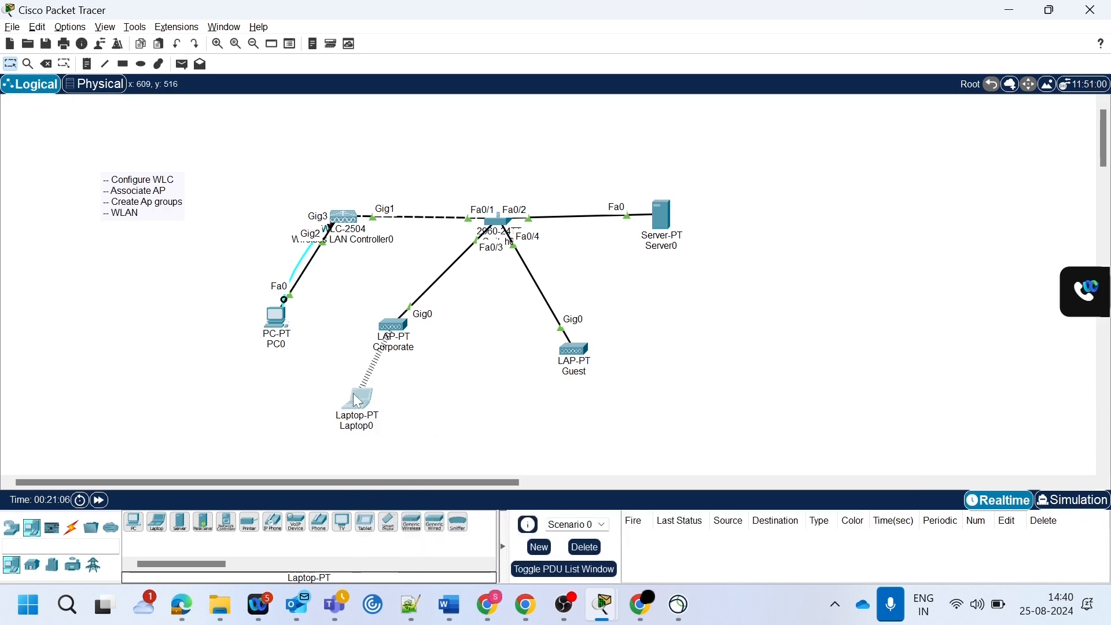
mouse_move(358, 406)
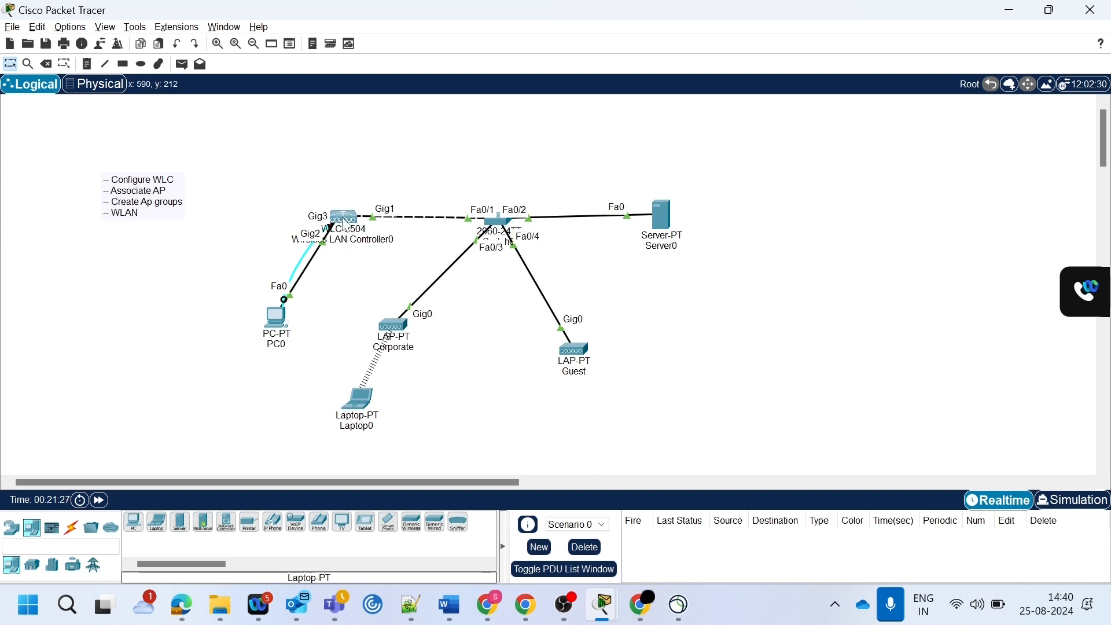
- Move the Guest access point slightly closer to the switch and inspect its CAPWAP status and provided WLANs
mouse_move(346, 225)
left_click_drag(581, 335, 578, 323)
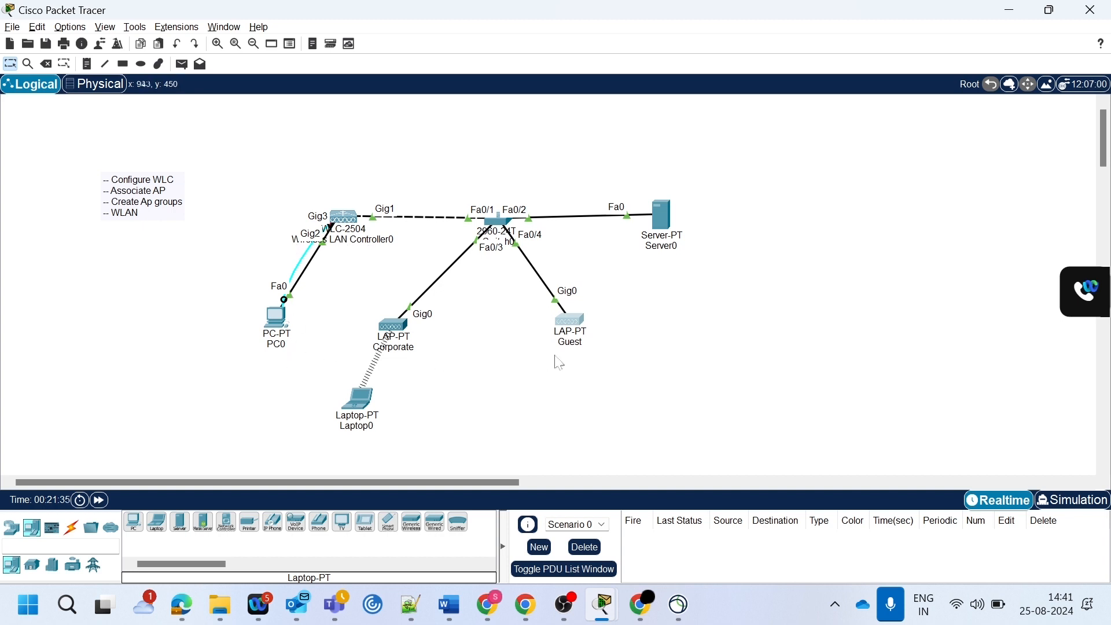
mouse_move(573, 327)
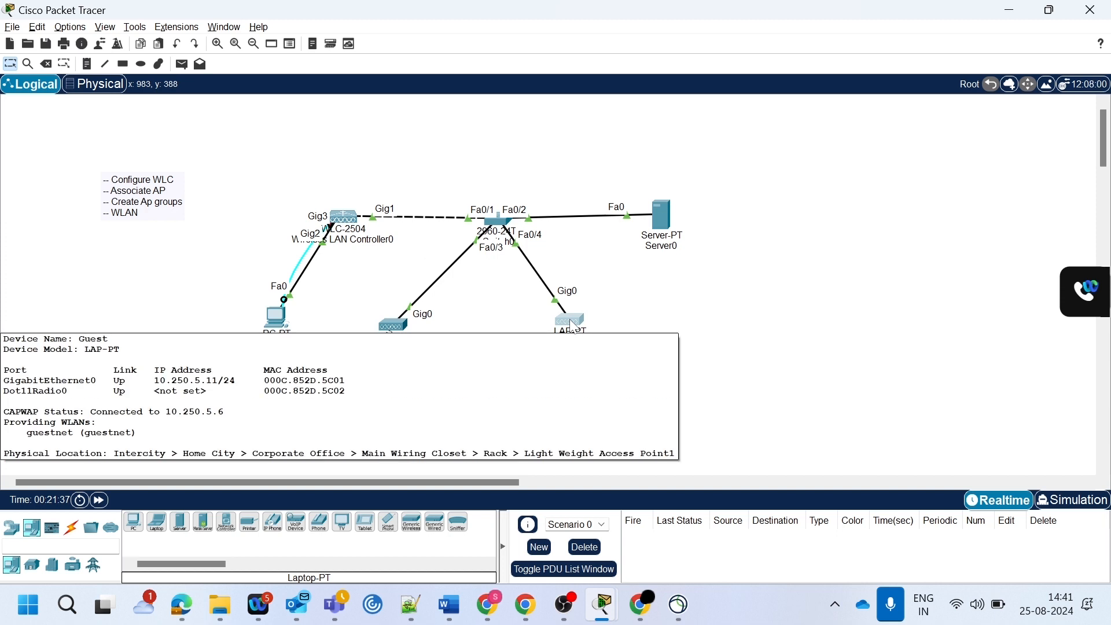